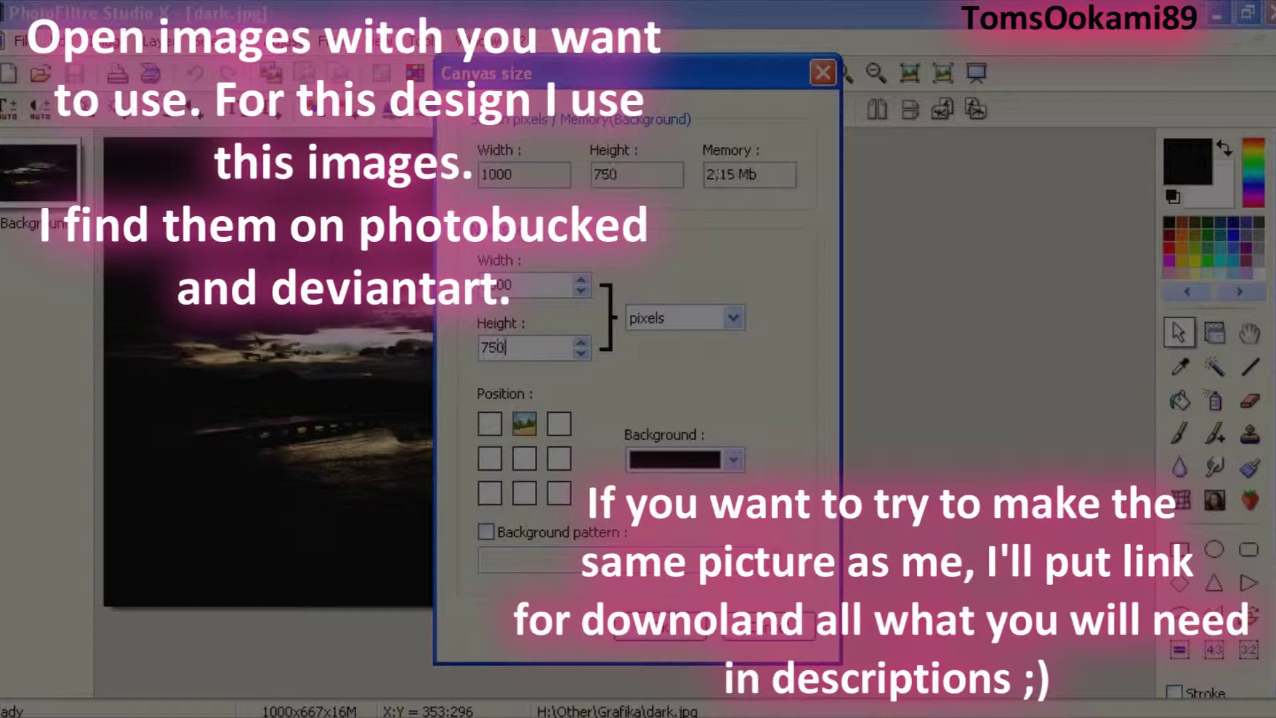
Set the canvas background colour to black and apply the 1000 × 750 pixel canvas size to dark.jpg.
{"action": "left_click", "coordinate": [733, 460]}
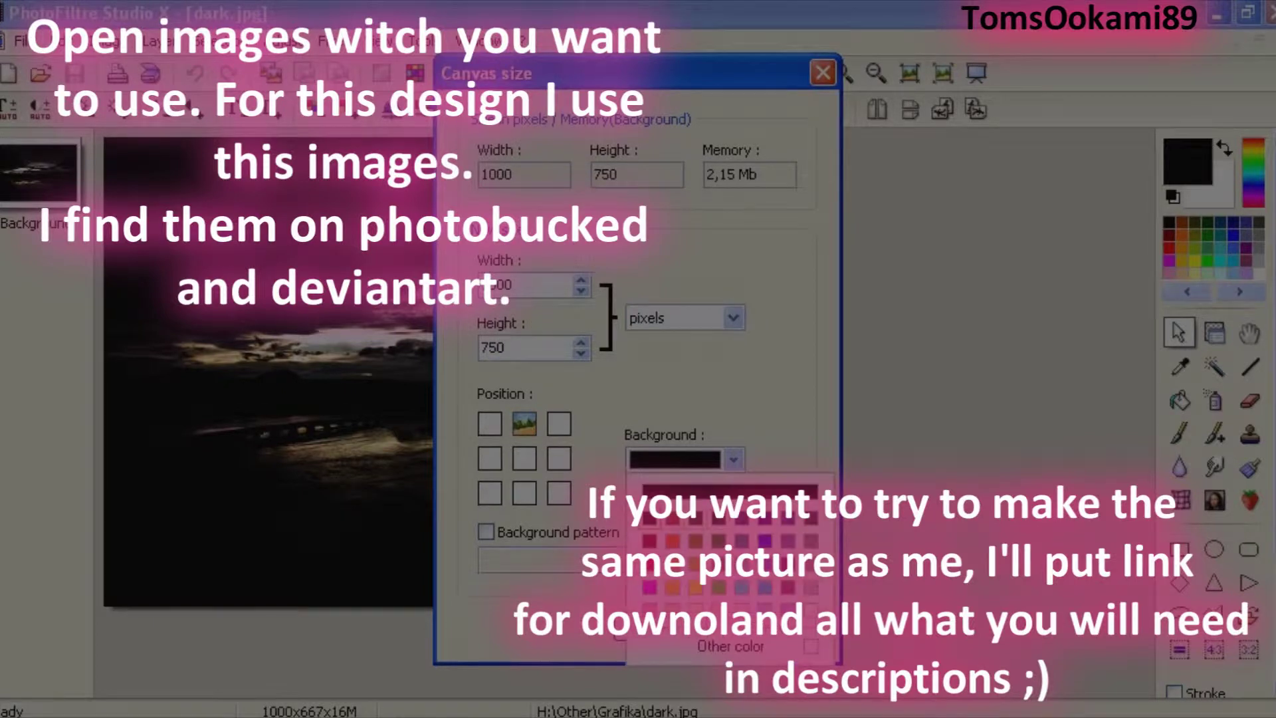
{"action": "left_click", "coordinate": [650, 518]}
{"action": "key", "text": "Return"}
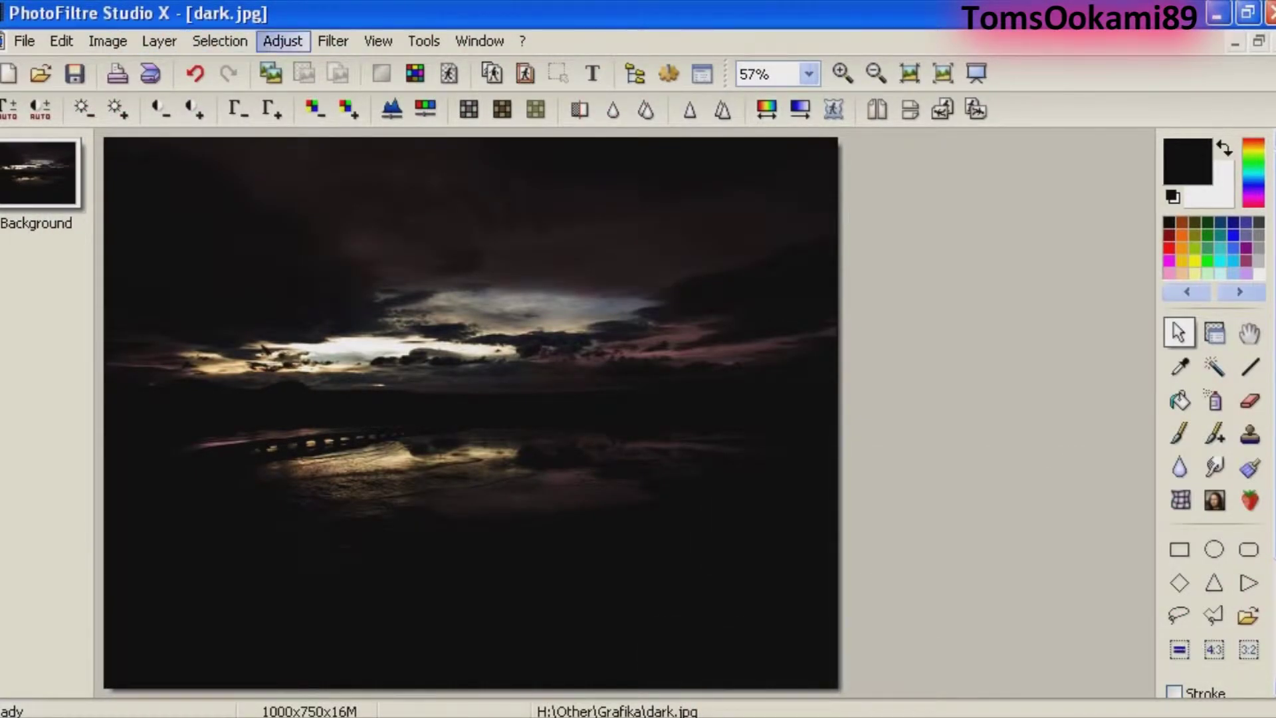
Start a Brightness/Contrast adjustment on dark.jpg with contrast 90% and brightness -10% on the Cyan channel.
{"action": "left_click", "coordinate": [282, 40]}
{"action": "left_click", "coordinate": [342, 65]}
{"action": "left_click", "coordinate": [591, 419]}
{"action": "left_click_drag", "start_coordinate": [639, 353], "coordinate": [788, 353]}
{"action": "left_click_drag", "start_coordinate": [639, 289], "coordinate": [622, 289]}
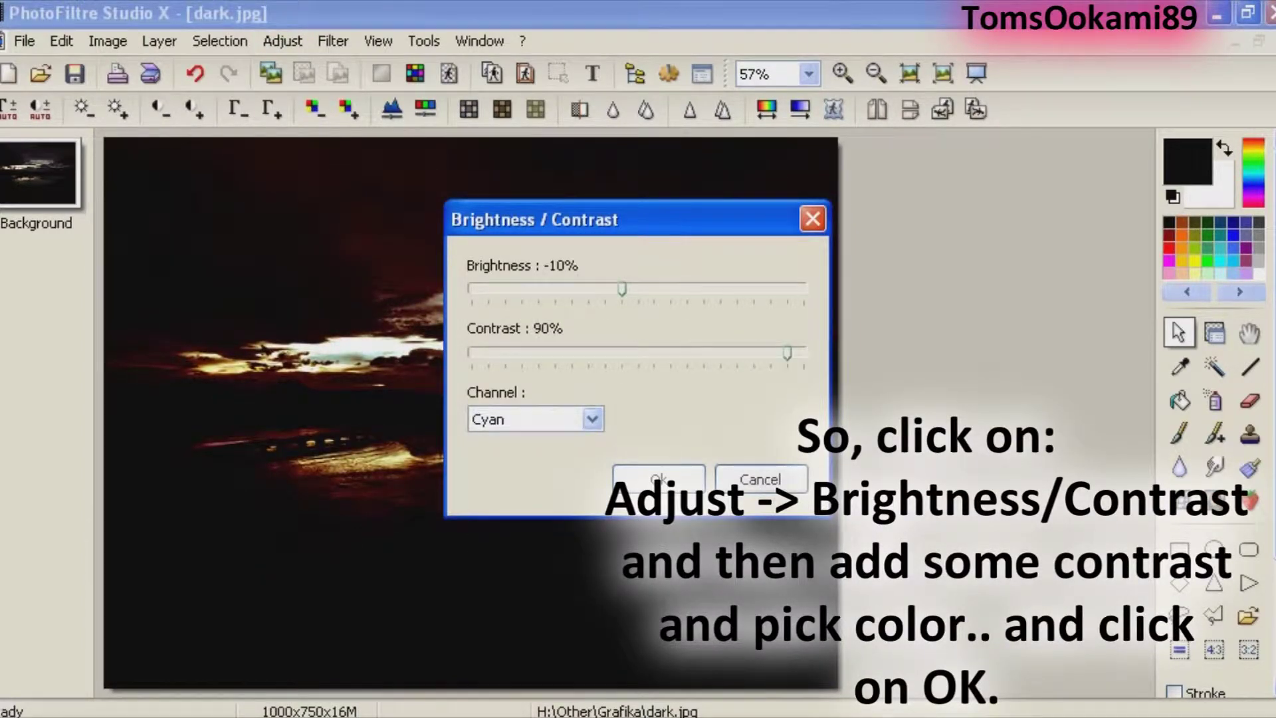
Reset brightness and contrast to 0% and try a strong contrast boost on the Magenta channel.
{"action": "left_click", "coordinate": [591, 418]}
{"action": "left_click", "coordinate": [519, 458]}
{"action": "left_click_drag", "start_coordinate": [670, 352], "coordinate": [640, 352]}
{"action": "key", "text": "Left"}
{"action": "left_click", "coordinate": [595, 290]}
{"action": "left_click_drag", "start_coordinate": [571, 289], "coordinate": [638, 289]}
{"action": "left_click", "coordinate": [591, 419]}
{"action": "left_click", "coordinate": [498, 456]}
{"action": "left_click_drag", "start_coordinate": [638, 352], "coordinate": [804, 353]}
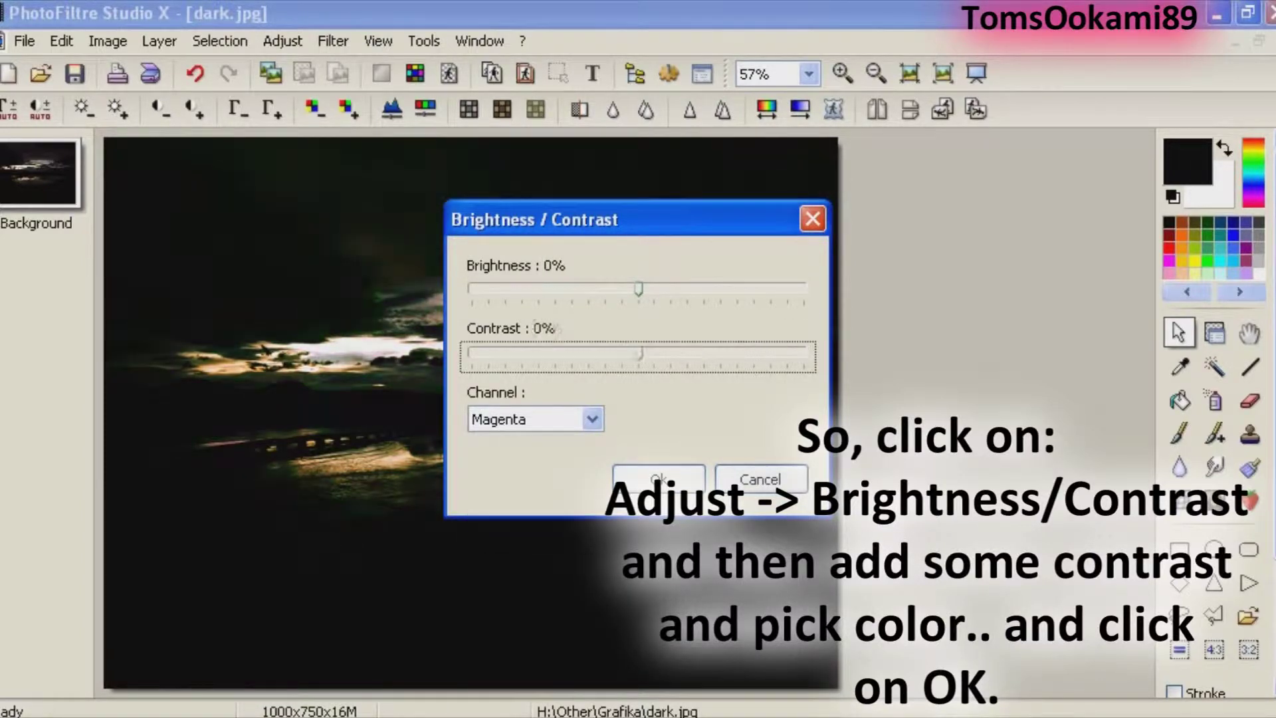
{"action": "mouse_move", "coordinate": [638, 289]}
{"action": "left_mouse_down"}
{"action": "mouse_move", "coordinate": [622, 289]}
{"action": "mouse_move", "coordinate": [638, 289]}
{"action": "left_mouse_up"}
Raise the contrast to its maximum and compare the effect on other colour channels.
{"action": "left_click", "coordinate": [591, 419]}
{"action": "left_click", "coordinate": [498, 542]}
{"action": "left_click_drag", "start_coordinate": [638, 352], "coordinate": [804, 352]}
{"action": "left_click", "coordinate": [591, 418]}
{"action": "left_click", "coordinate": [530, 529]}
{"action": "left_click", "coordinate": [592, 419]}
{"action": "left_click", "coordinate": [518, 508]}
Lower the brightness slightly, choose a channel that gives the sky a purple-magenta tint, and apply the adjustment.
{"action": "left_click_drag", "start_coordinate": [638, 219], "coordinate": [890, 192]}
{"action": "left_click_drag", "start_coordinate": [891, 261], "coordinate": [858, 261]}
{"action": "left_click", "coordinate": [844, 391]}
{"action": "left_click", "coordinate": [744, 463]}
{"action": "left_click", "coordinate": [844, 391]}
{"action": "left_click", "coordinate": [742, 447]}
{"action": "left_click", "coordinate": [910, 451]}
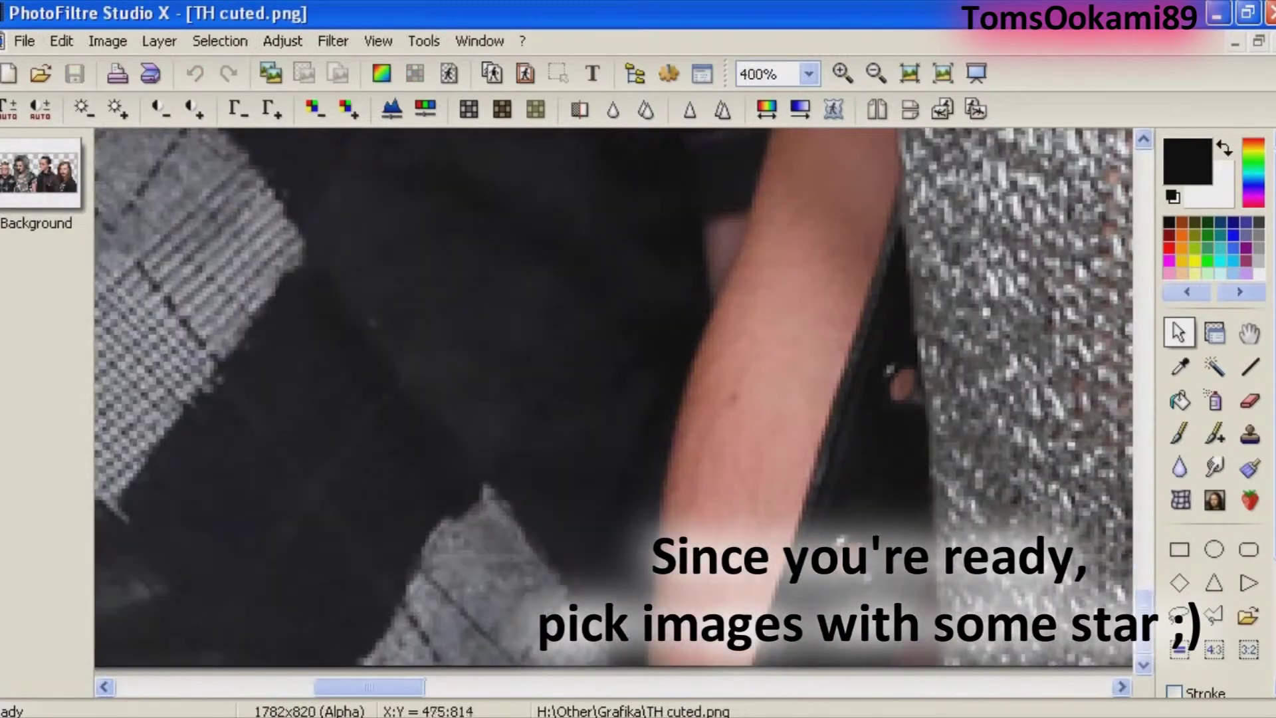
Zoom TH cuted.png to 500% and trace a polygonal selection up the outer edge of the hooded figure's arm.
{"action": "scroll", "coordinate": [828, 648], "scroll_direction": "up", "scroll_amount": 1}
{"action": "left_click_drag", "start_coordinate": [588, 663], "coordinate": [607, 430]}
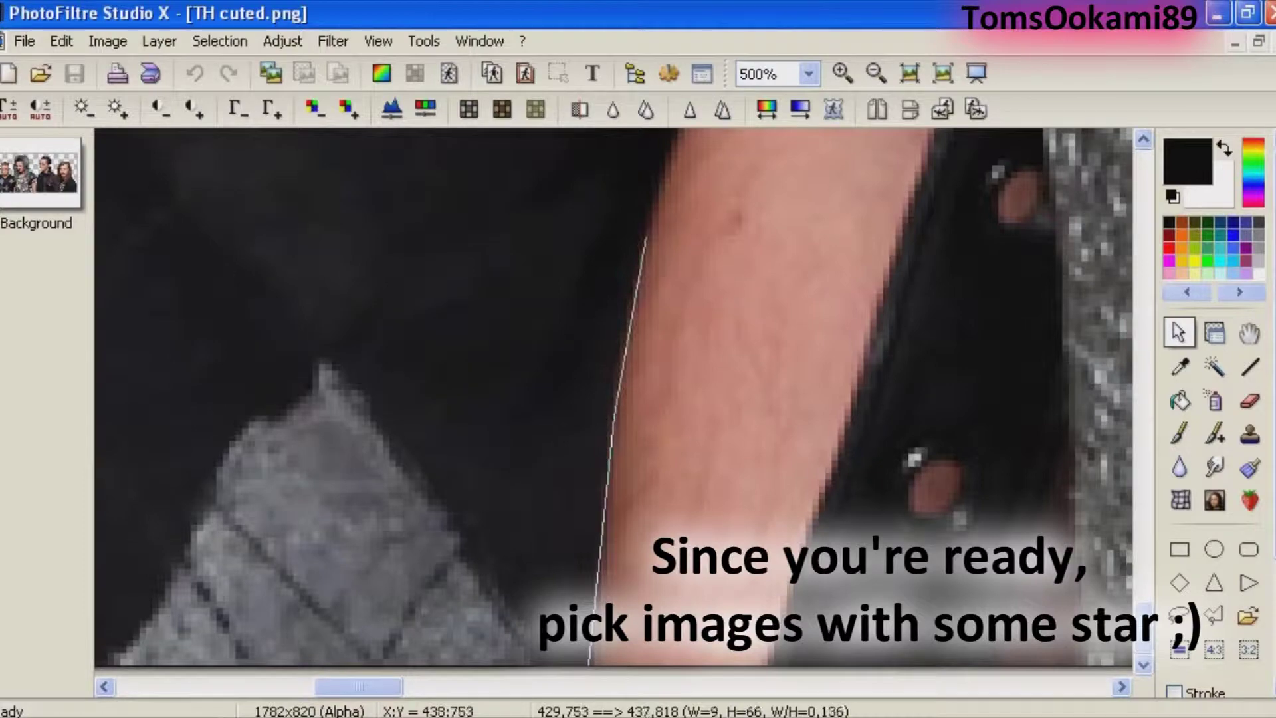
{"action": "left_click", "coordinate": [646, 237]}
{"action": "left_click", "coordinate": [681, 133]}
{"action": "left_click", "coordinate": [1143, 538]}
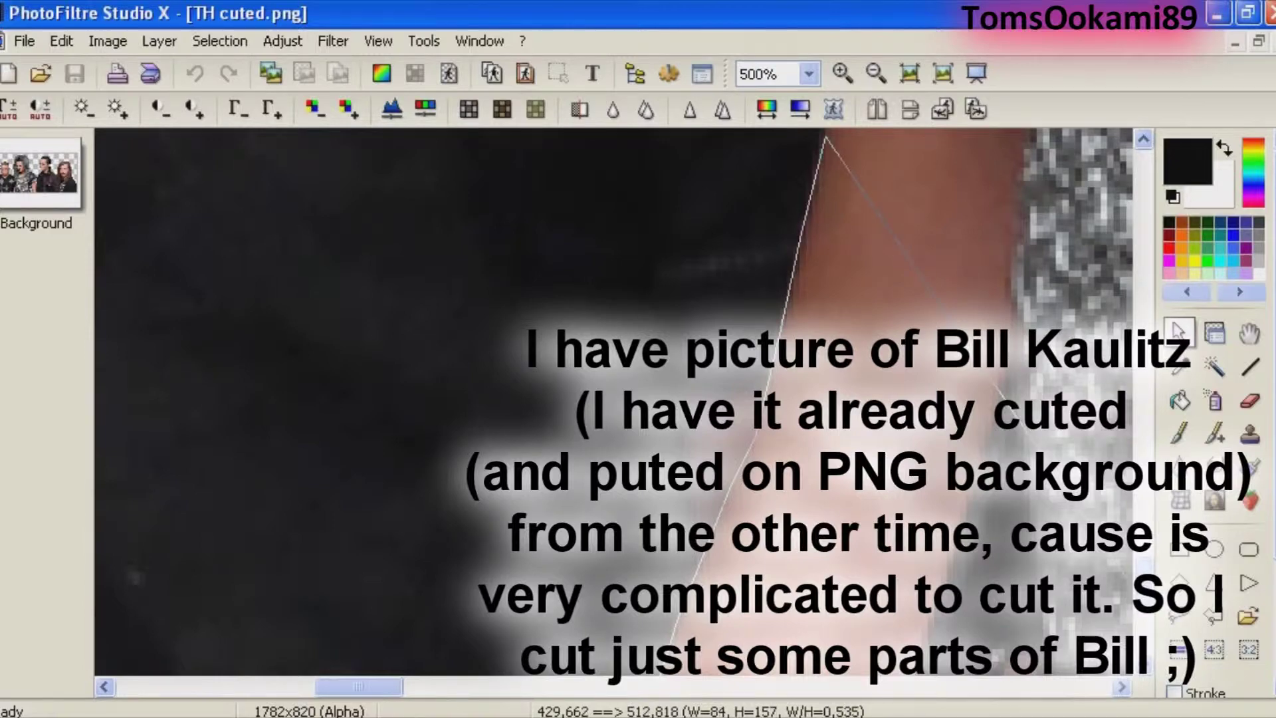
{"action": "left_click", "coordinate": [1143, 535]}
Continue the selection outline in zigzags along the jagged tips of the figure's grey fur.
{"action": "mouse_move", "coordinate": [864, 349]}
{"action": "left_mouse_down"}
{"action": "mouse_move", "coordinate": [883, 236]}
{"action": "mouse_move", "coordinate": [864, 136]}
{"action": "left_mouse_up"}
{"action": "mouse_move", "coordinate": [916, 336]}
{"action": "left_mouse_down"}
{"action": "mouse_move", "coordinate": [890, 313]}
{"action": "mouse_move", "coordinate": [852, 352]}
{"action": "left_mouse_up"}
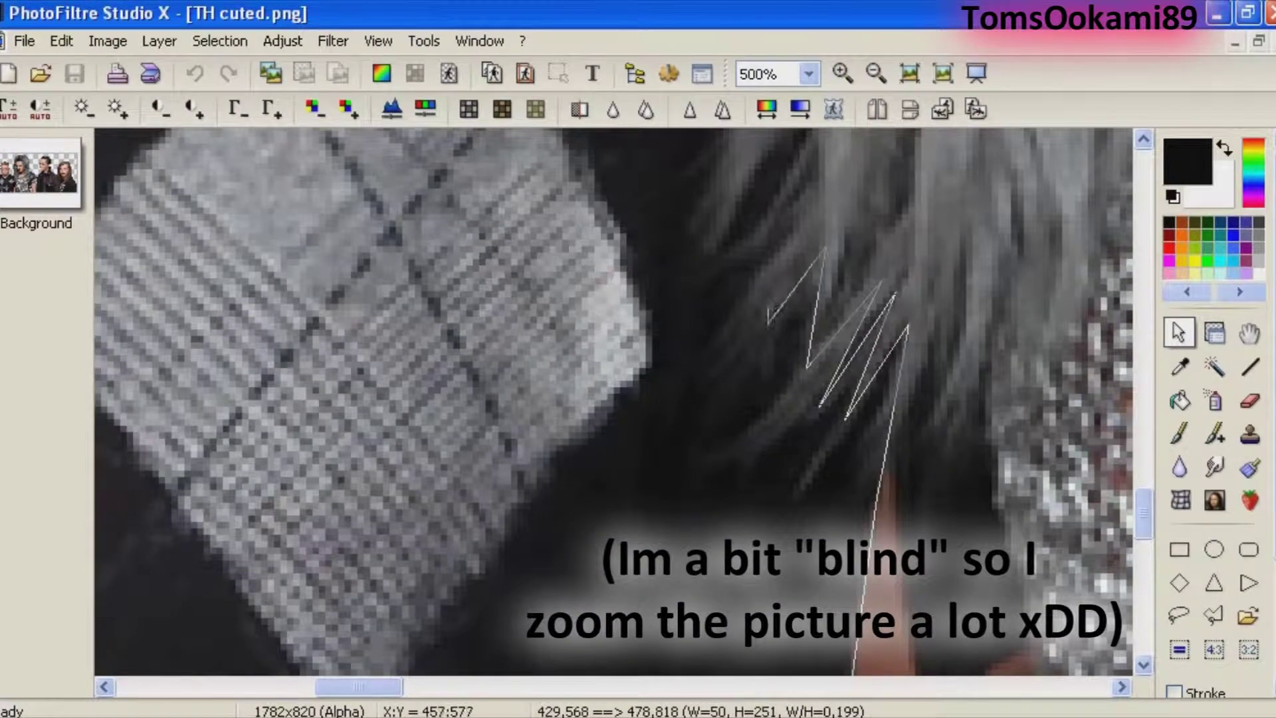
{"action": "left_click_drag", "start_coordinate": [1143, 513], "coordinate": [1143, 483]}
{"action": "mouse_move", "coordinate": [812, 505]}
{"action": "left_mouse_down"}
{"action": "mouse_move", "coordinate": [812, 441]}
{"action": "mouse_move", "coordinate": [736, 541]}
{"action": "left_mouse_up"}
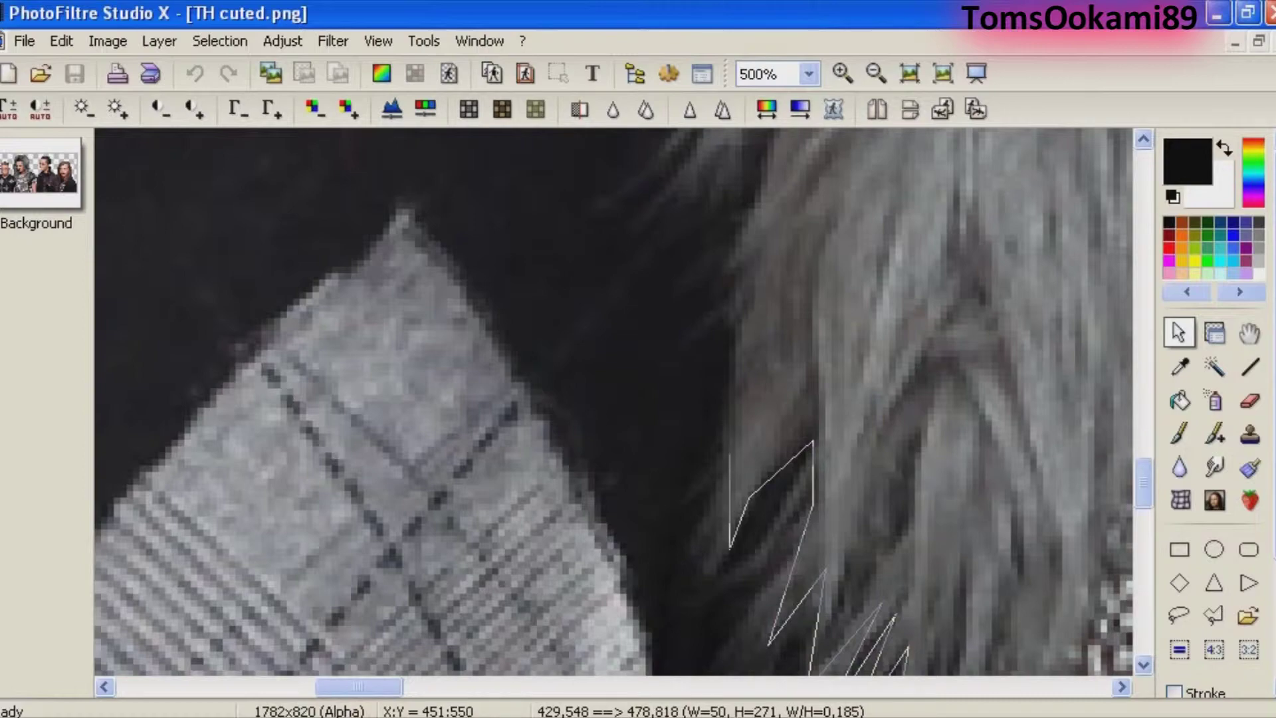
{"action": "left_click", "coordinate": [737, 241]}
{"action": "left_click_drag", "start_coordinate": [1142, 483], "coordinate": [1142, 443]}
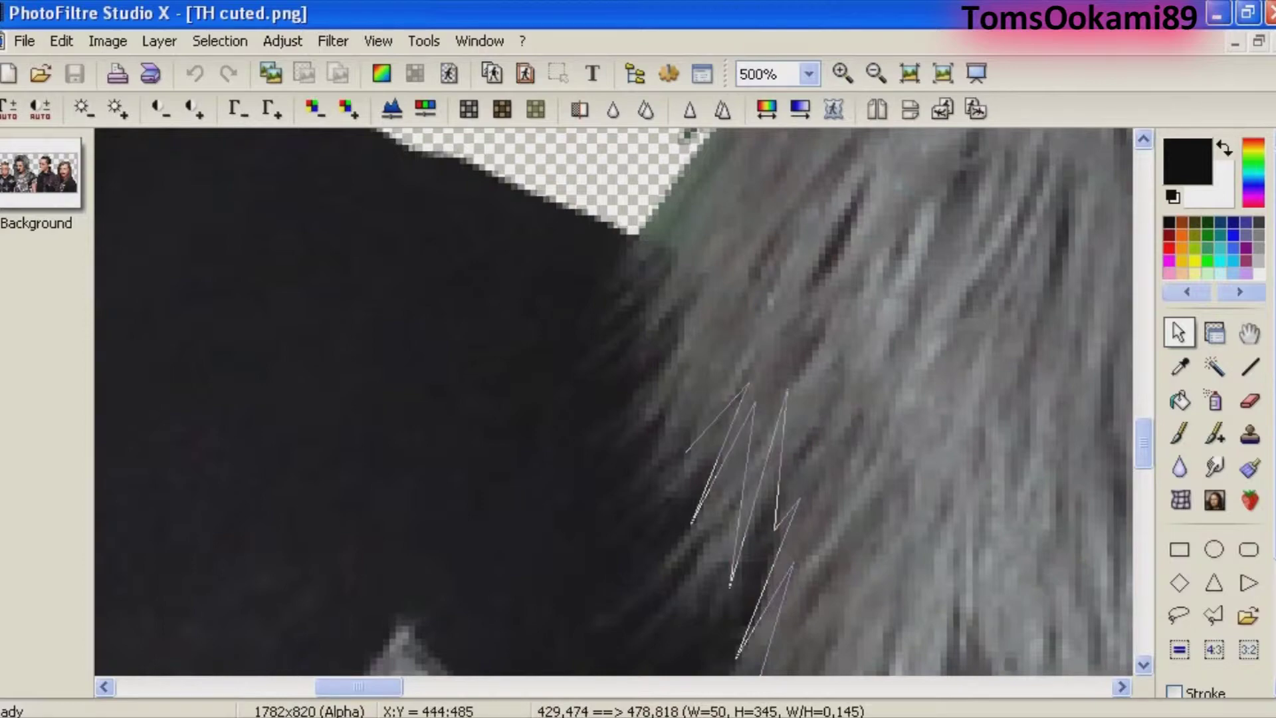
Extend the selection outline through the transparent area around the top of the fur hood.
{"action": "left_click_drag", "start_coordinate": [1143, 443], "coordinate": [1143, 350]}
{"action": "left_click", "coordinate": [379, 186]}
{"action": "mouse_move", "coordinate": [690, 346]}
{"action": "left_mouse_down"}
{"action": "mouse_move", "coordinate": [421, 177]}
{"action": "mouse_move", "coordinate": [412, 136]}
{"action": "mouse_move", "coordinate": [379, 262]}
{"action": "mouse_move", "coordinate": [1106, 284]}
{"action": "mouse_move", "coordinate": [1143, 249]}
{"action": "mouse_move", "coordinate": [1143, 177]}
{"action": "left_mouse_up"}
{"action": "left_click", "coordinate": [396, 188]}
{"action": "mouse_move", "coordinate": [437, 675]}
{"action": "left_mouse_down"}
{"action": "mouse_move", "coordinate": [412, 675]}
{"action": "mouse_move", "coordinate": [565, 676]}
{"action": "left_mouse_up"}
{"action": "mouse_move", "coordinate": [1143, 194]}
{"action": "left_mouse_down"}
{"action": "mouse_move", "coordinate": [1143, 394]}
{"action": "mouse_move", "coordinate": [1143, 373]}
{"action": "left_mouse_up"}
Trace the outline down the figure's other side, between the sleeve and the neighbouring man, and close the selection.
{"action": "left_click", "coordinate": [1039, 342]}
{"action": "left_click", "coordinate": [1057, 355]}
{"action": "mouse_move", "coordinate": [791, 655]}
{"action": "left_mouse_down"}
{"action": "mouse_move", "coordinate": [1069, 396]}
{"action": "mouse_move", "coordinate": [1068, 249]}
{"action": "mouse_move", "coordinate": [830, 415]}
{"action": "mouse_move", "coordinate": [984, 399]}
{"action": "left_mouse_up"}
{"action": "left_click", "coordinate": [841, 426]}
{"action": "left_click_drag", "start_coordinate": [1143, 441], "coordinate": [1143, 508]}
{"action": "left_click", "coordinate": [731, 420]}
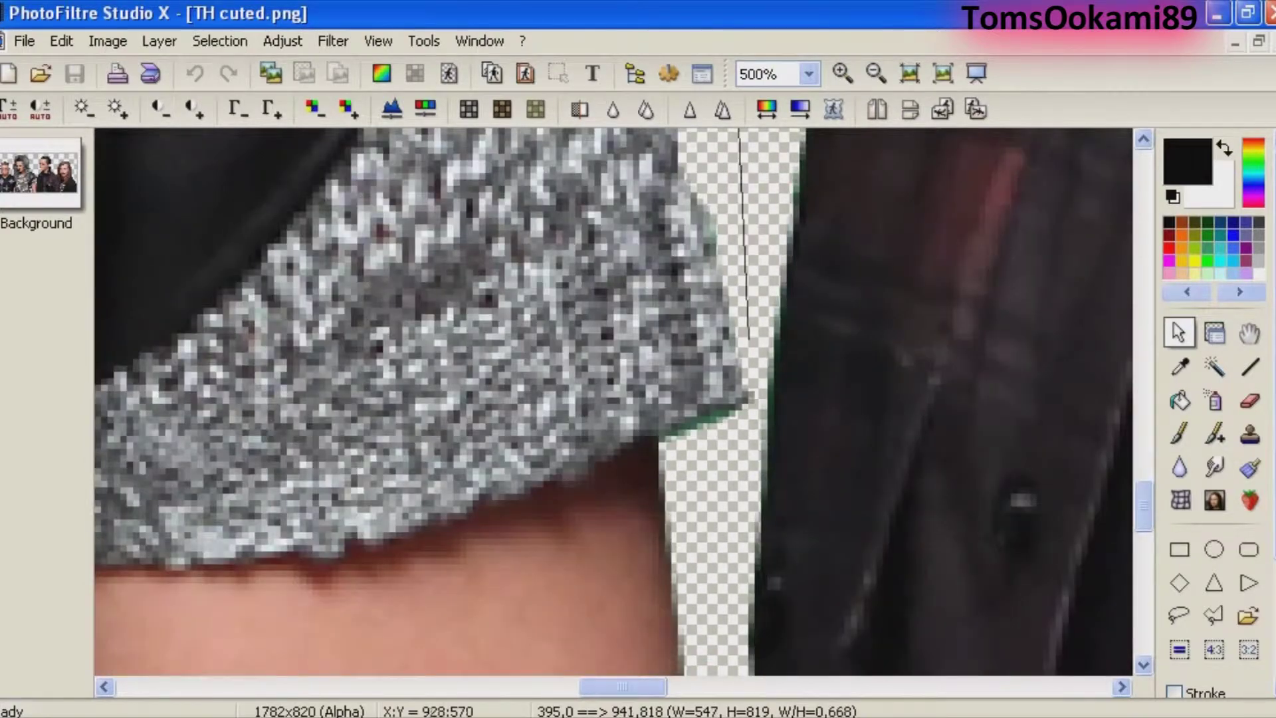
{"action": "mouse_move", "coordinate": [744, 232]}
{"action": "left_mouse_down"}
{"action": "mouse_move", "coordinate": [1123, 461]}
{"action": "mouse_move", "coordinate": [1123, 206]}
{"action": "left_mouse_up"}
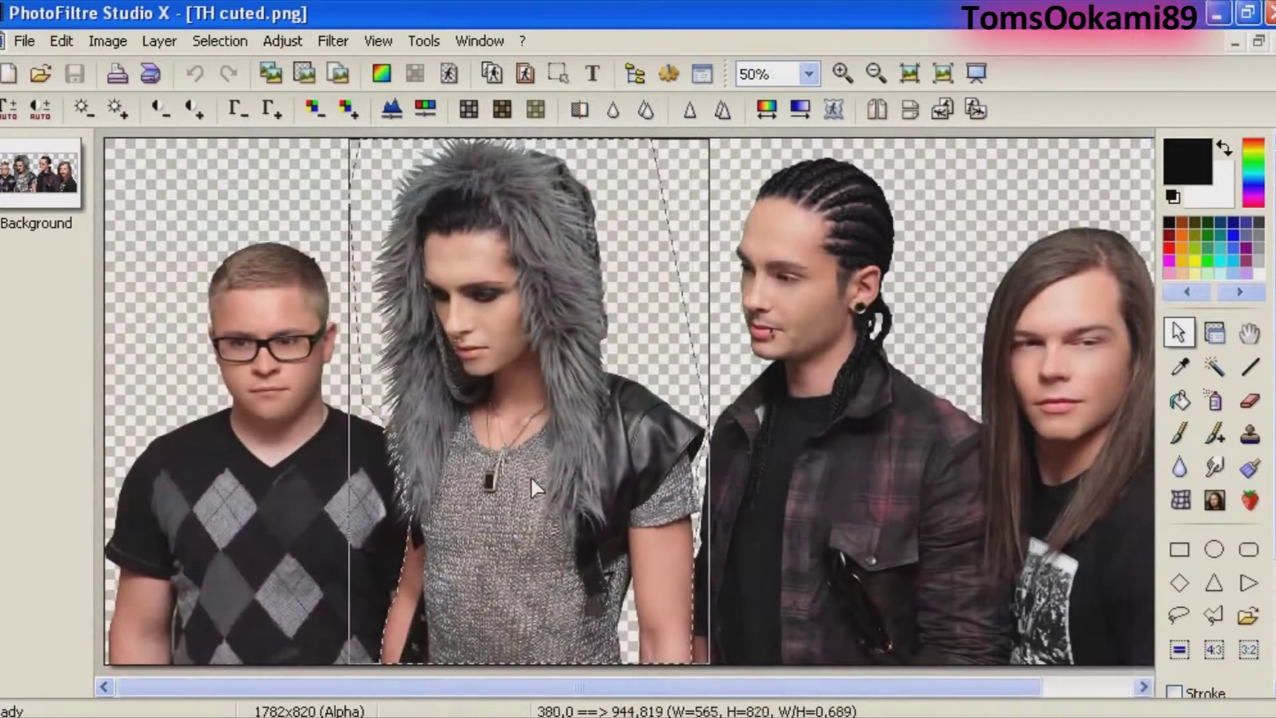
Copy the selected hooded figure, minimise TH cuted.png, and paste the figure into dark.jpg.
{"action": "right_click", "coordinate": [531, 477]}
{"action": "left_click", "coordinate": [590, 145]}
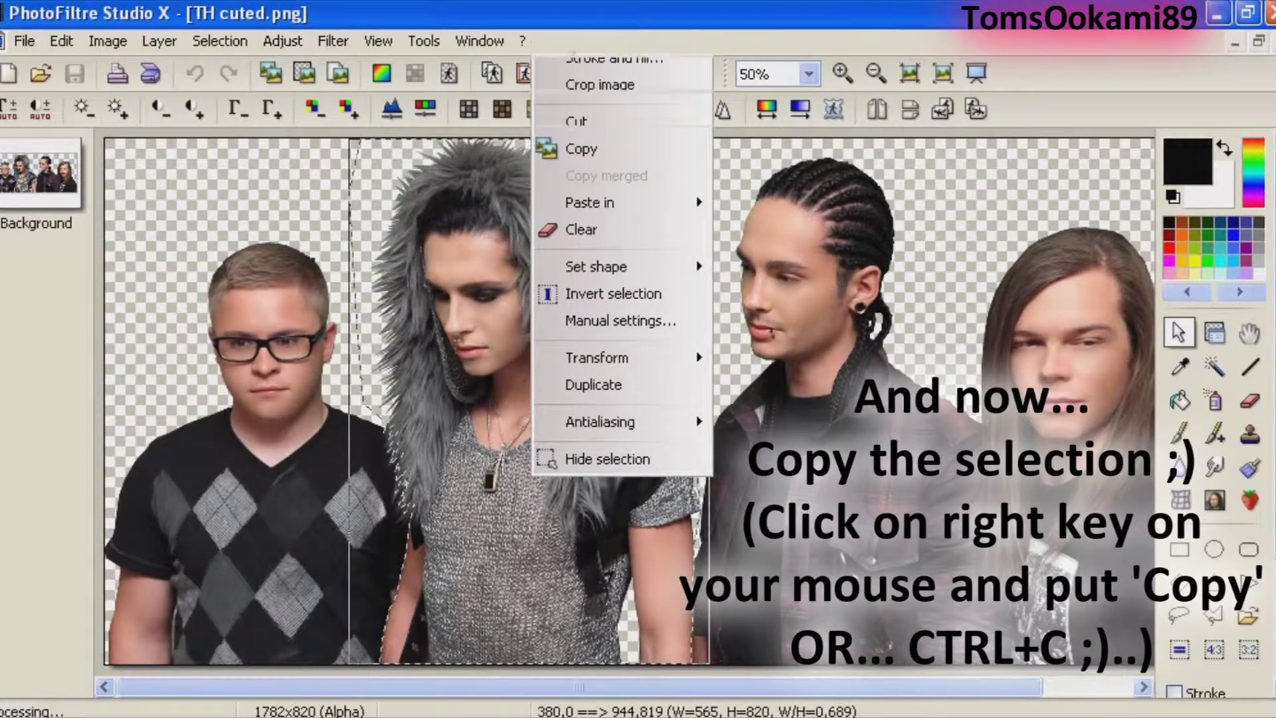
{"action": "left_click", "coordinate": [1235, 44]}
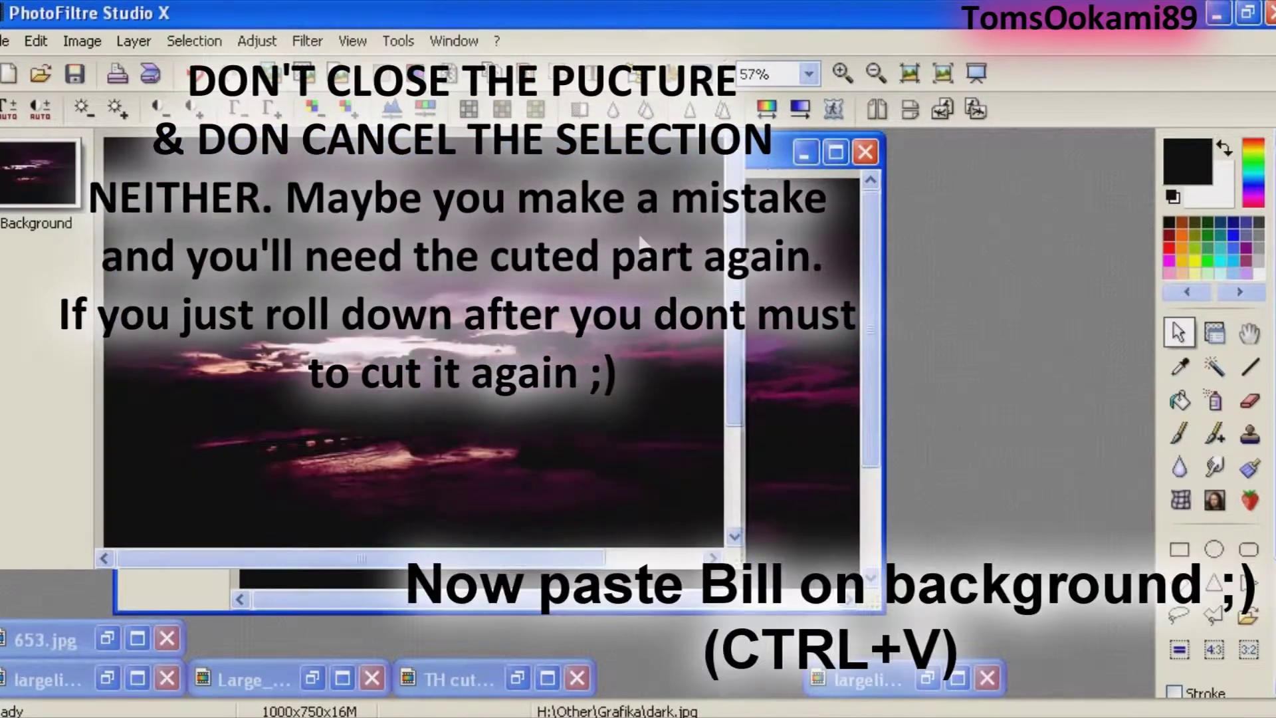
{"action": "left_click", "coordinate": [835, 152]}
{"action": "right_click", "coordinate": [412, 294]}
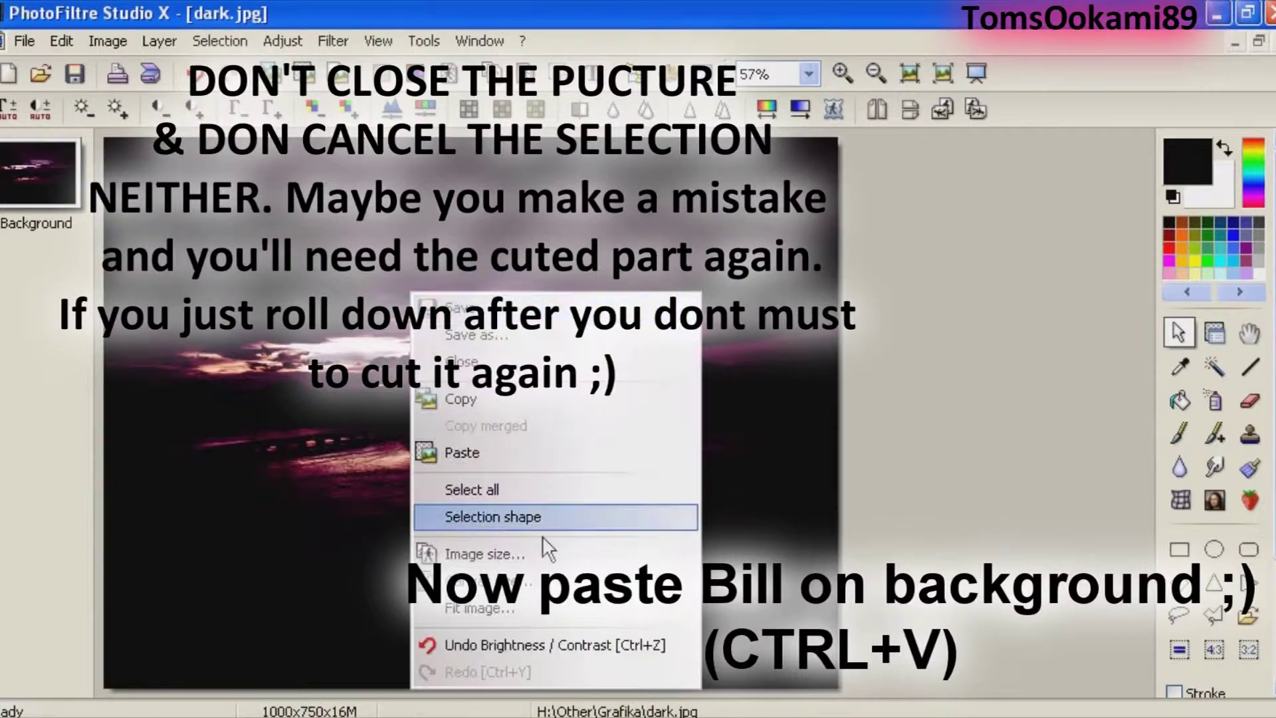
{"action": "left_click", "coordinate": [539, 449]}
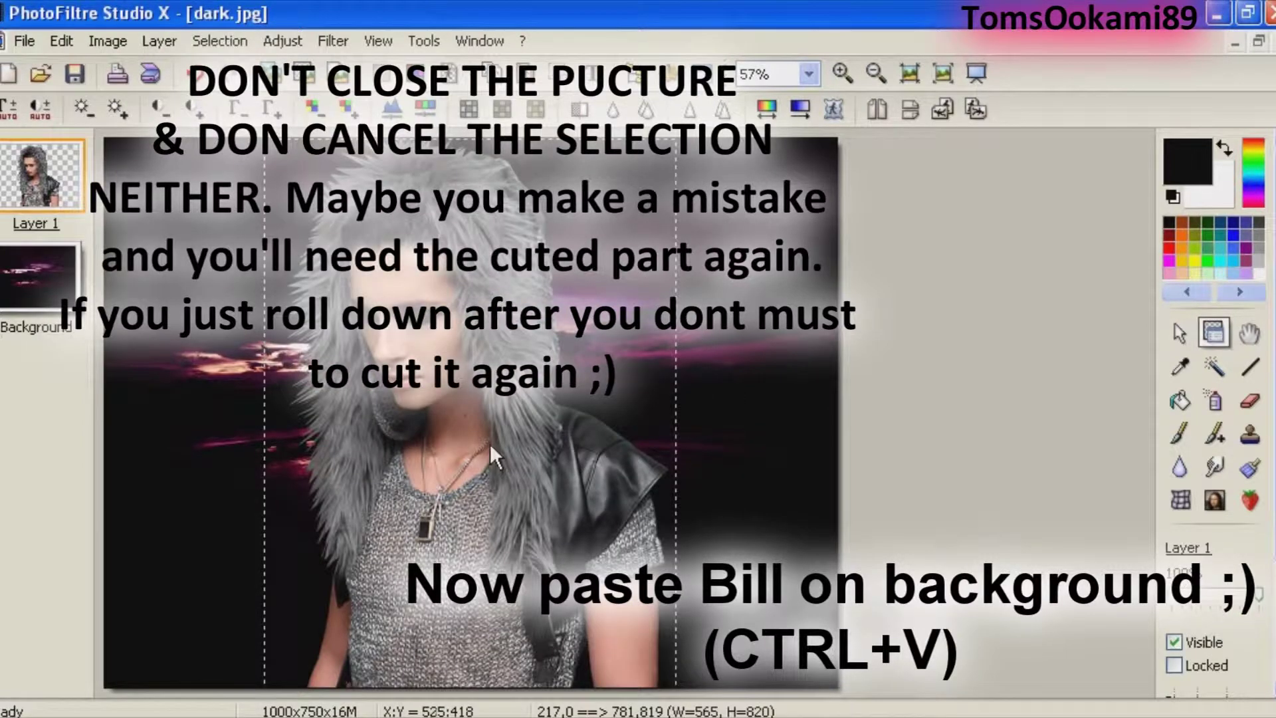
Scale the pasted figure down to 452 × 656 pixels with Transform free and place it in the right half of the picture.
{"action": "right_click", "coordinate": [665, 271]}
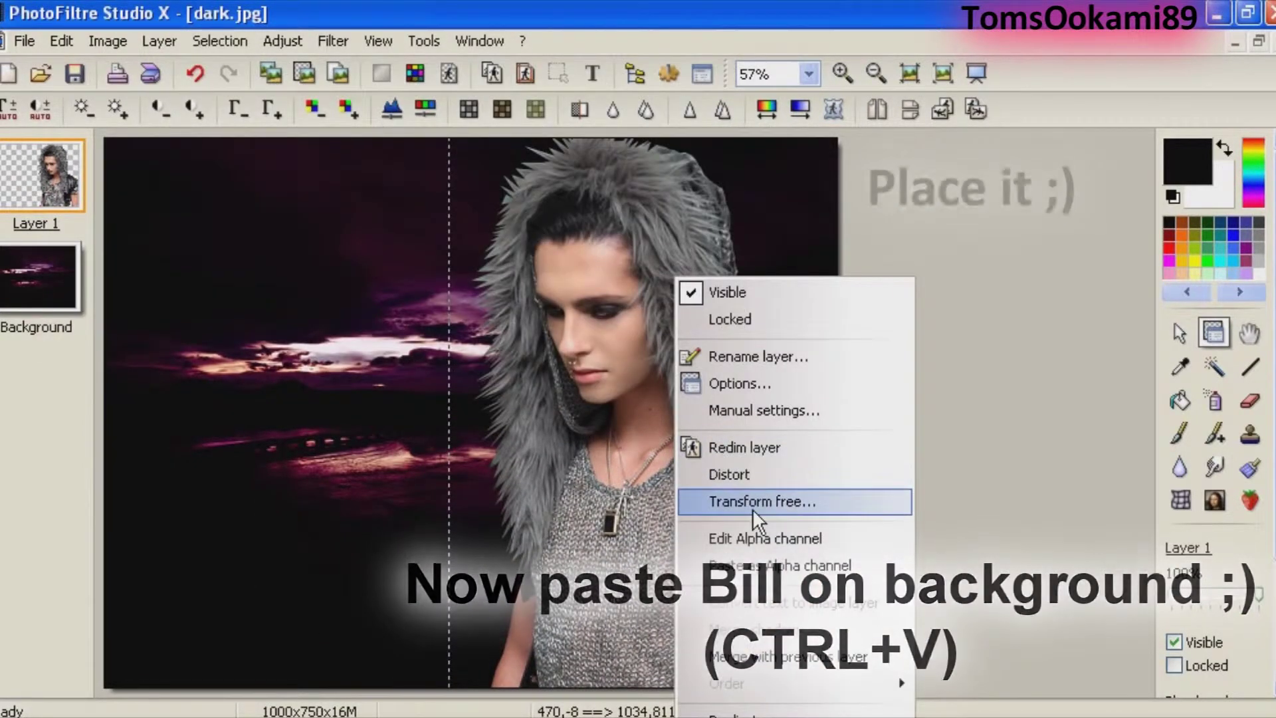
{"action": "left_click", "coordinate": [750, 505]}
{"action": "left_click", "coordinate": [927, 225]}
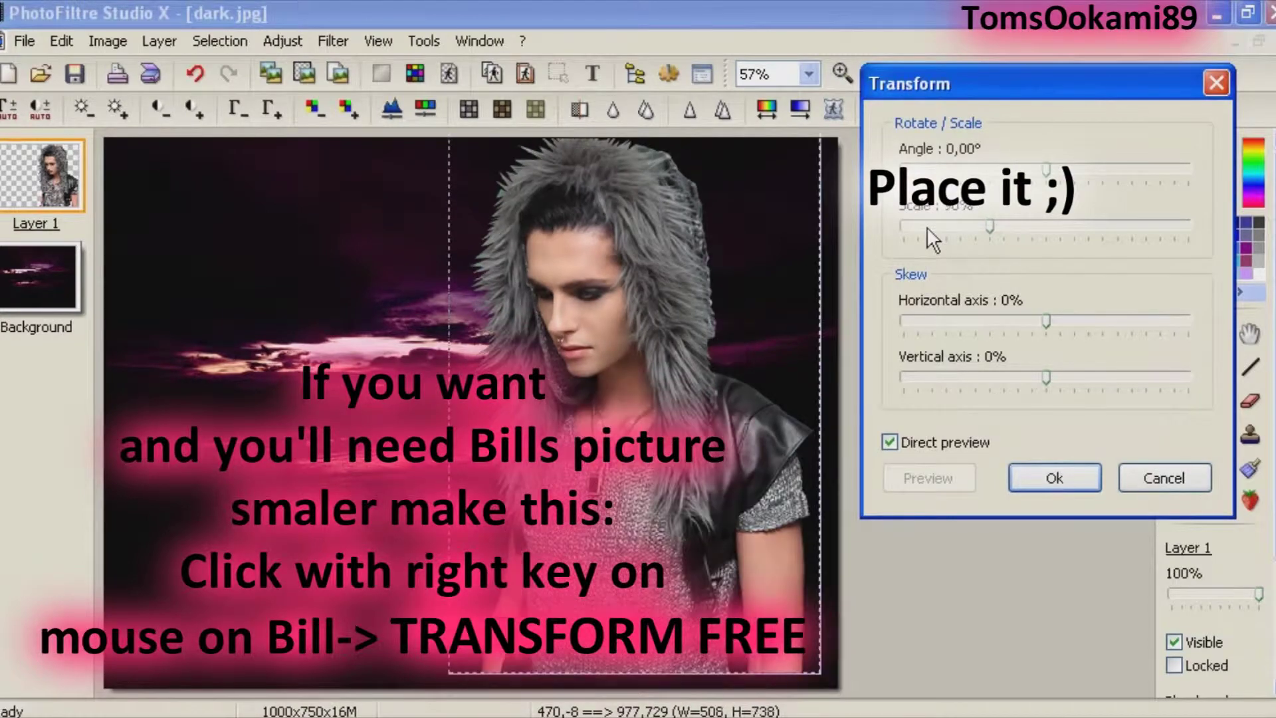
{"action": "left_click", "coordinate": [927, 226]}
{"action": "left_click", "coordinate": [1073, 477]}
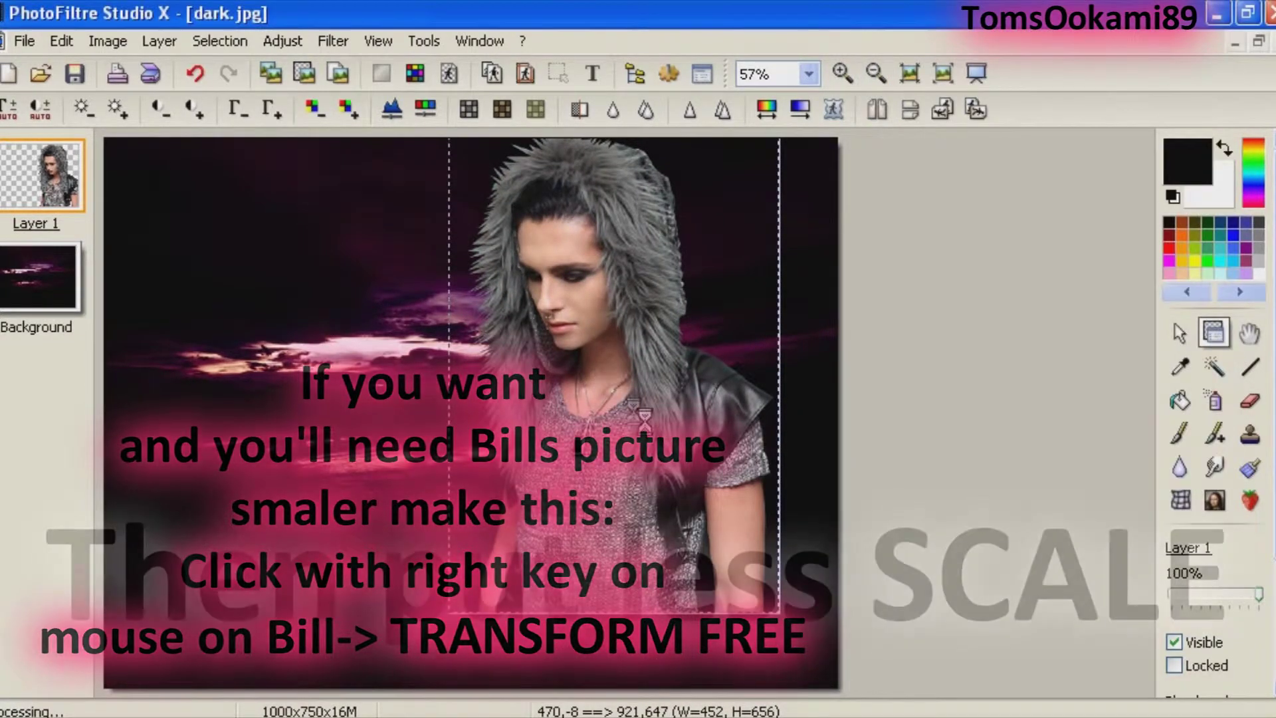
{"action": "left_click_drag", "start_coordinate": [600, 383], "coordinate": [646, 405]}
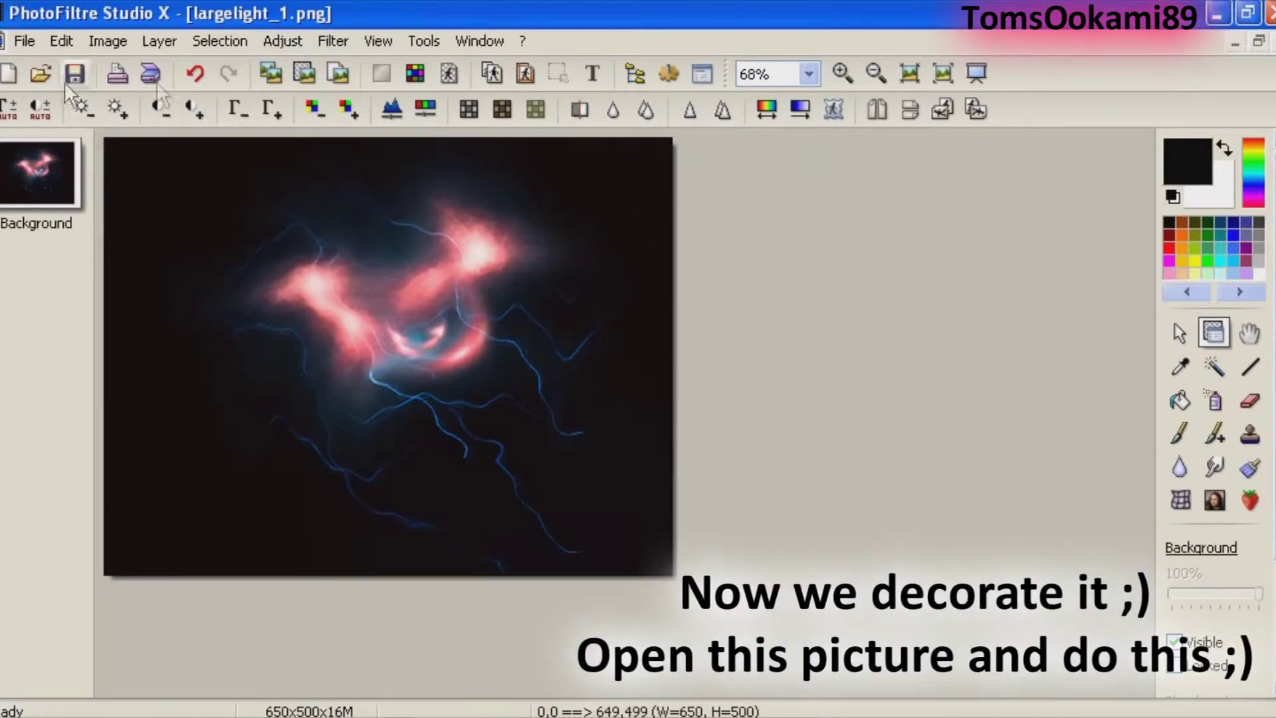
Undo the last change to largelight_1.png and start a Brightness/Contrast adjustment with contrast 100%.
{"action": "left_click", "coordinate": [194, 74]}
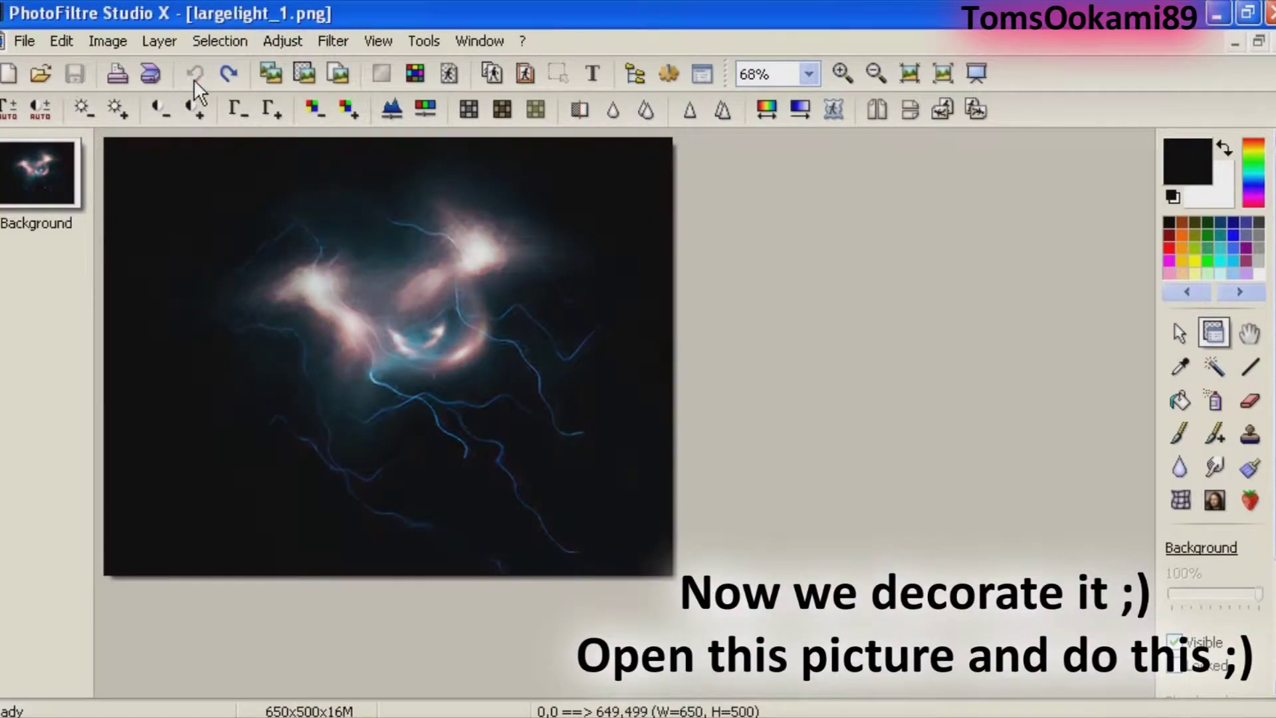
{"action": "left_click", "coordinate": [282, 41]}
{"action": "left_click", "coordinate": [293, 65]}
{"action": "left_click_drag", "start_coordinate": [435, 309], "coordinate": [627, 319]}
{"action": "left_click_drag", "start_coordinate": [379, 174], "coordinate": [843, 162]}
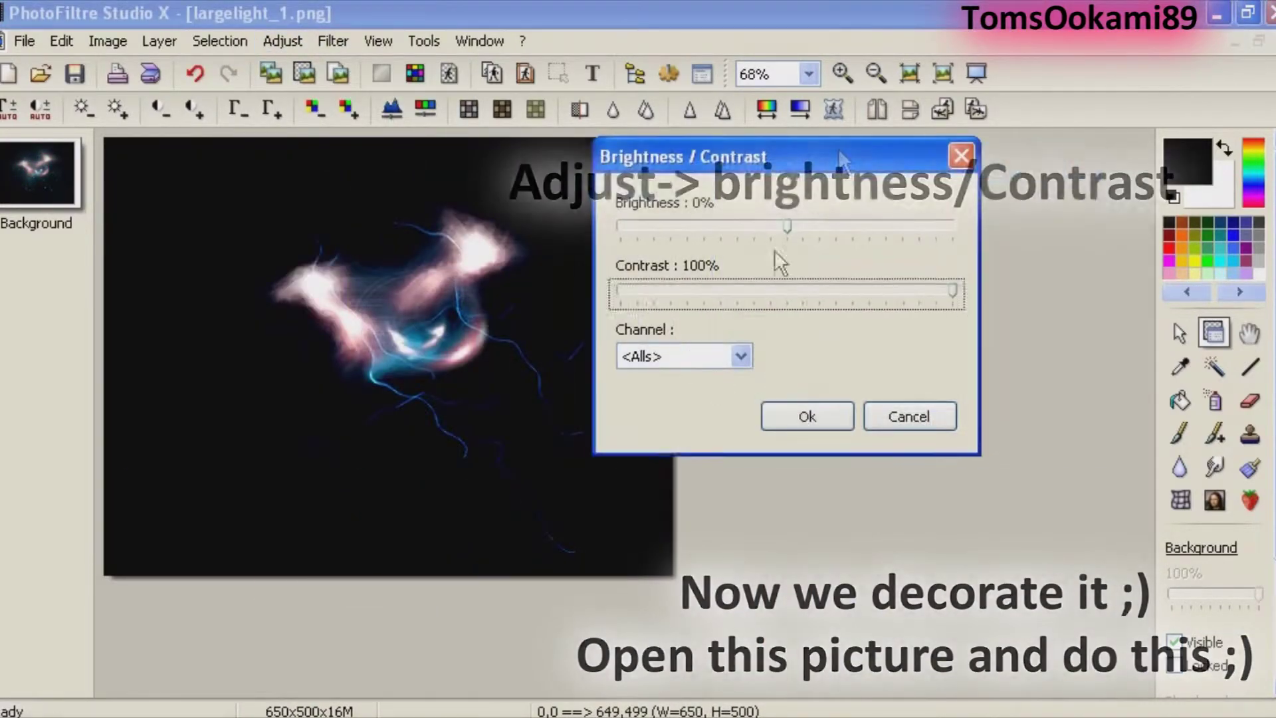
Restrict the adjustment to the Red channel, set brightness to 30%, and apply it.
{"action": "left_click", "coordinate": [739, 356]}
{"action": "left_click", "coordinate": [668, 389]}
{"action": "left_click", "coordinate": [834, 227]}
{"action": "left_click_drag", "start_coordinate": [834, 228], "coordinate": [764, 229]}
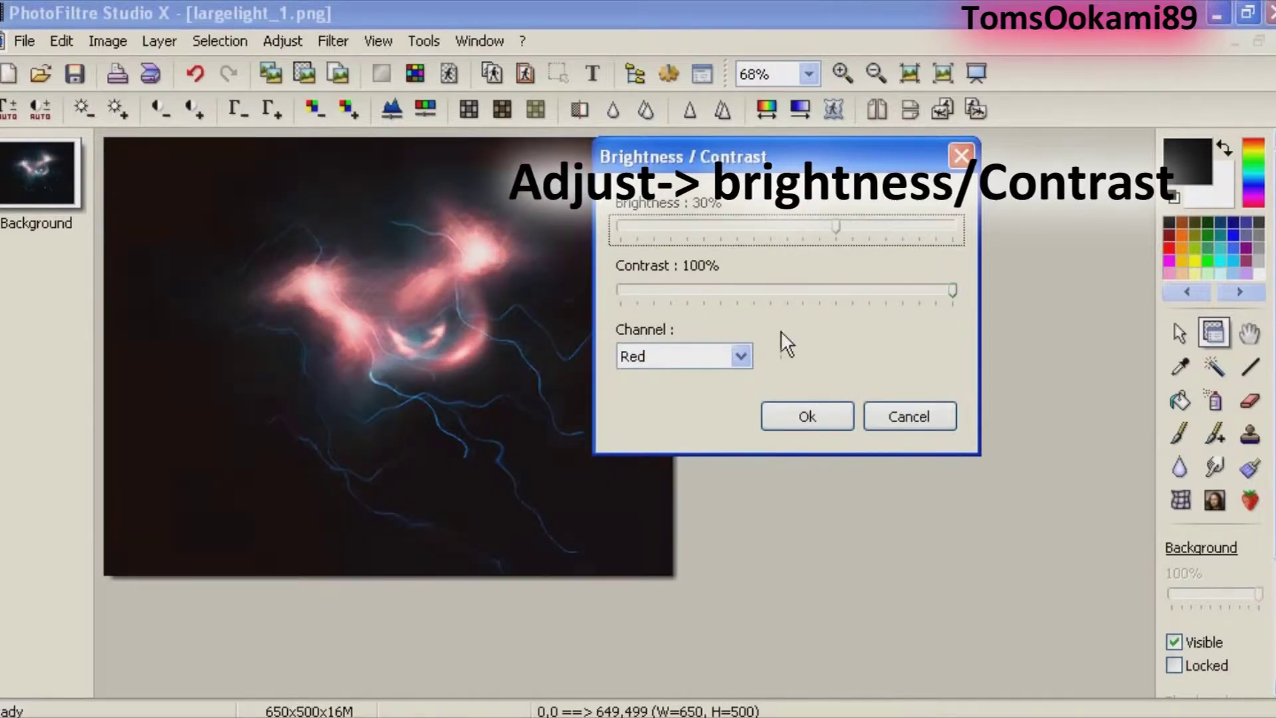
{"action": "left_click", "coordinate": [807, 416]}
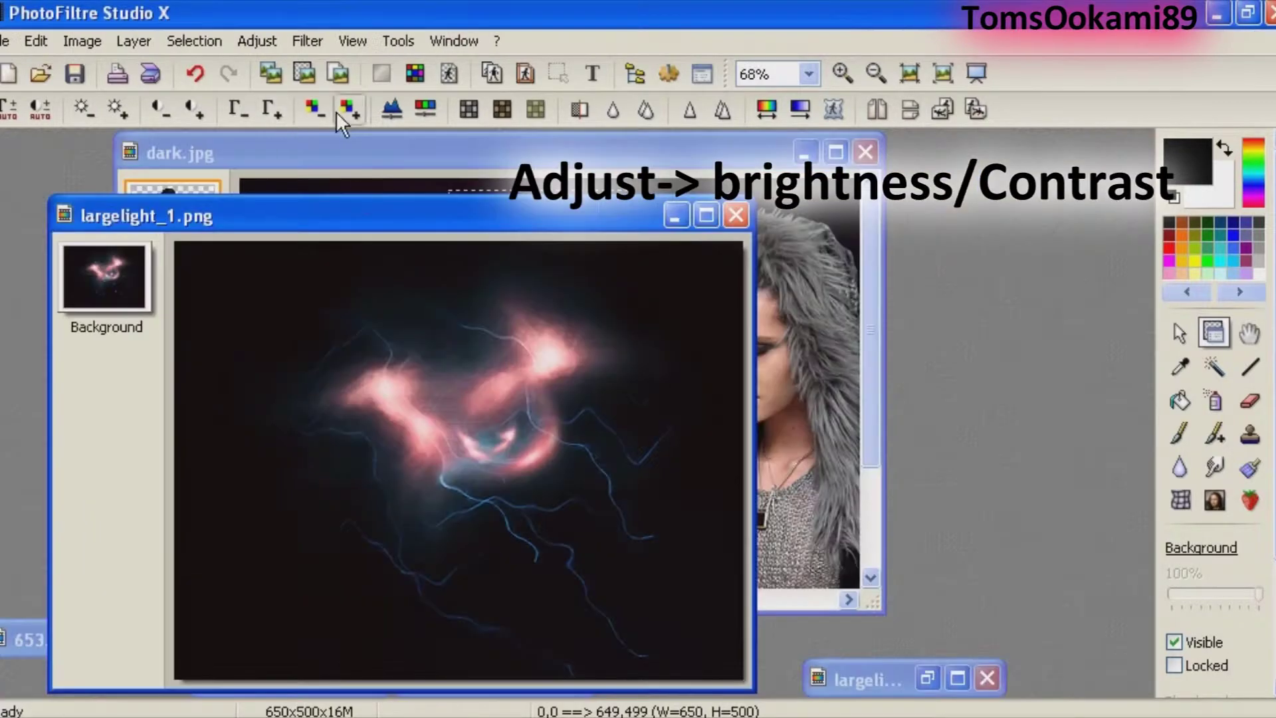
Copy the red lightning image and paste it into dark.jpg directly above the Background layer.
{"action": "right_click", "coordinate": [429, 219]}
{"action": "left_click", "coordinate": [485, 319]}
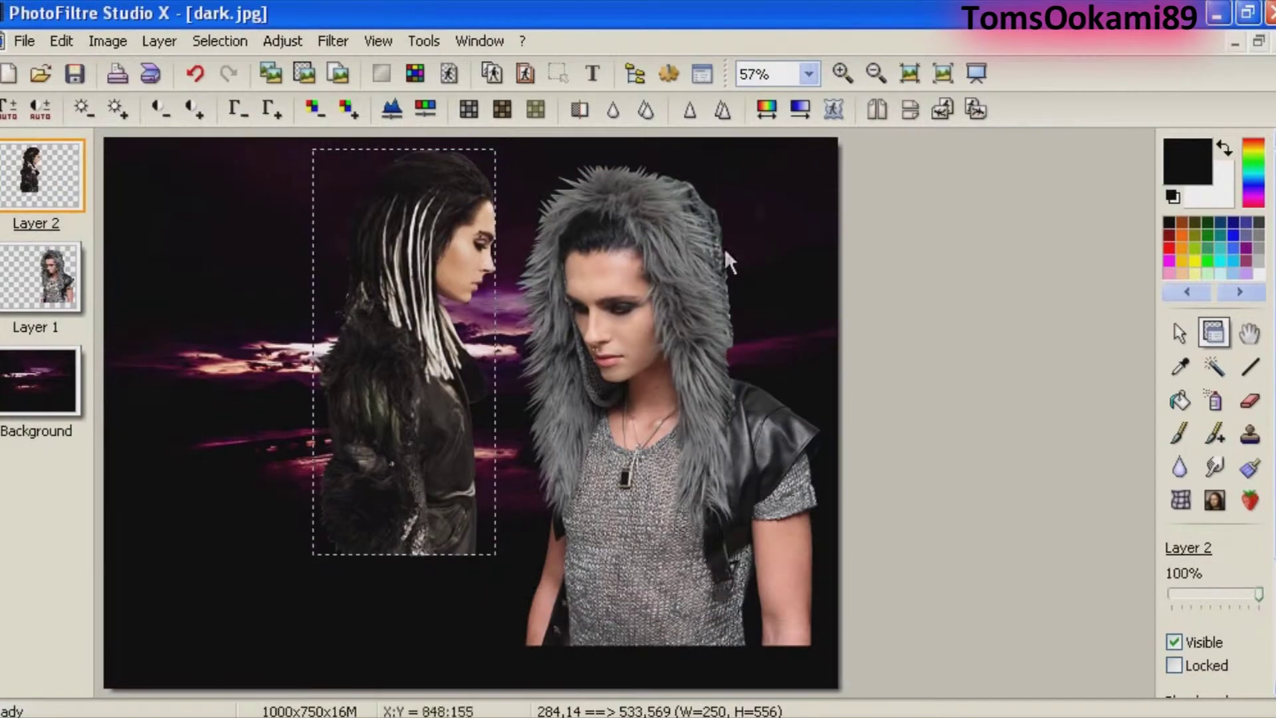
{"action": "right_click", "coordinate": [40, 380]}
{"action": "left_click", "coordinate": [256, 570]}
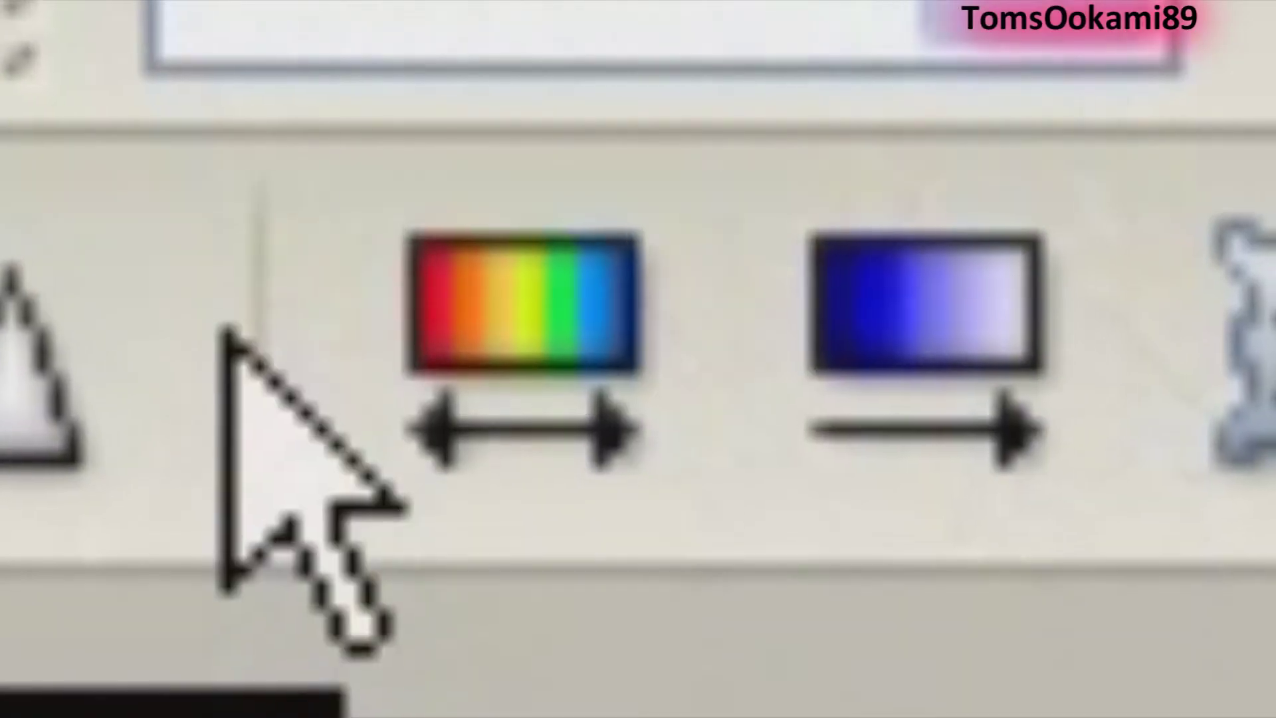
Shift the lightning image's hue to crimson using Method 2 / Hue and apply the change.
{"action": "left_click", "coordinate": [517, 296]}
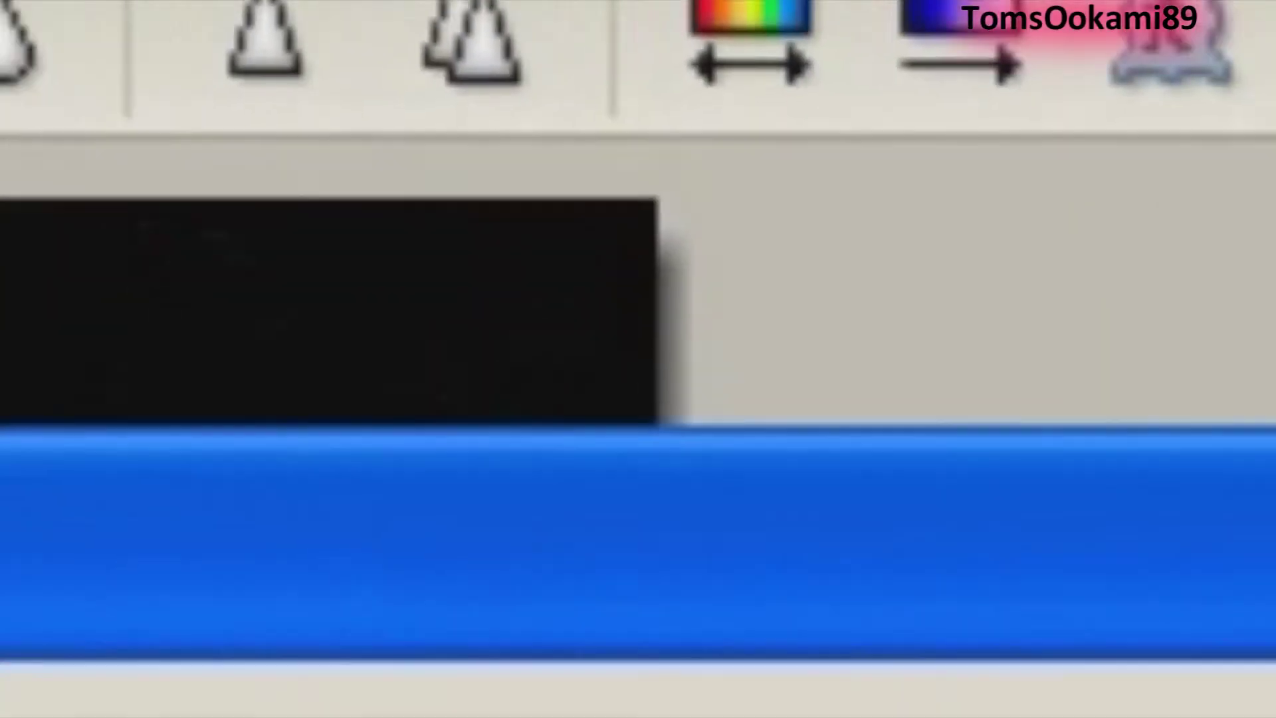
{"action": "left_click", "coordinate": [1163, 258]}
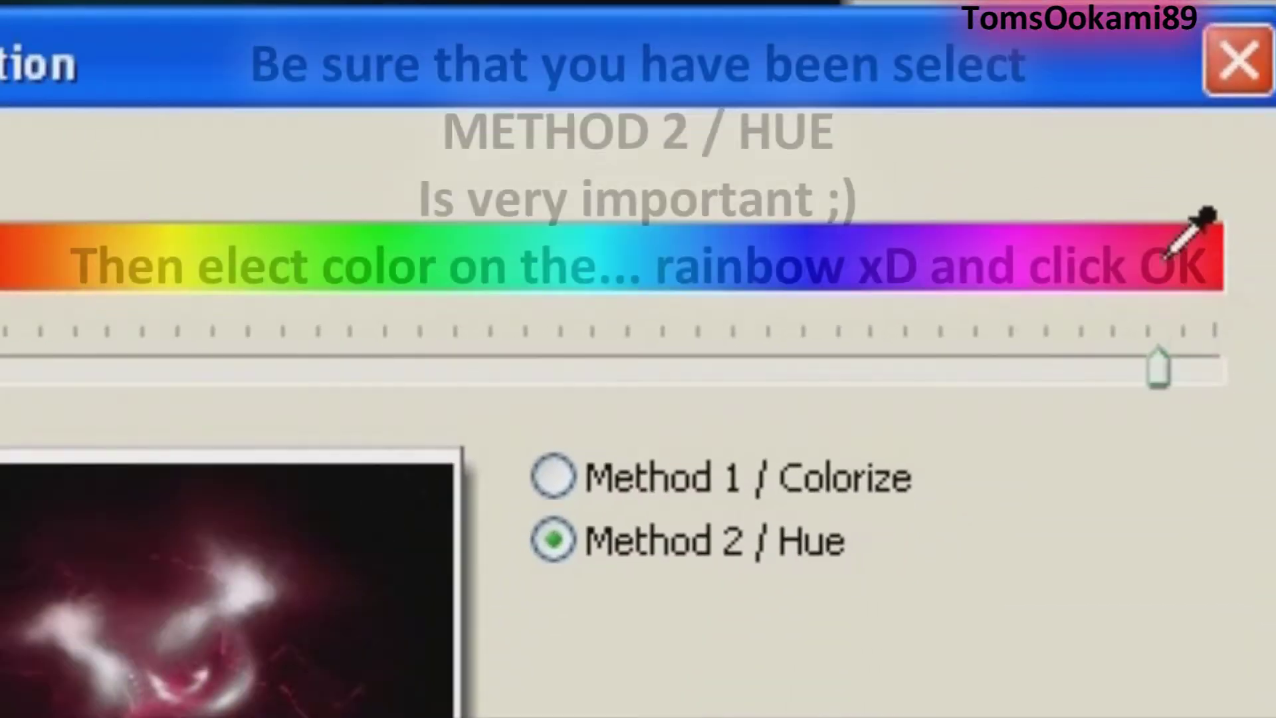
{"action": "left_click", "coordinate": [1135, 247]}
{"action": "left_click", "coordinate": [1167, 261]}
{"action": "left_click", "coordinate": [1111, 153]}
{"action": "left_click", "coordinate": [1117, 152]}
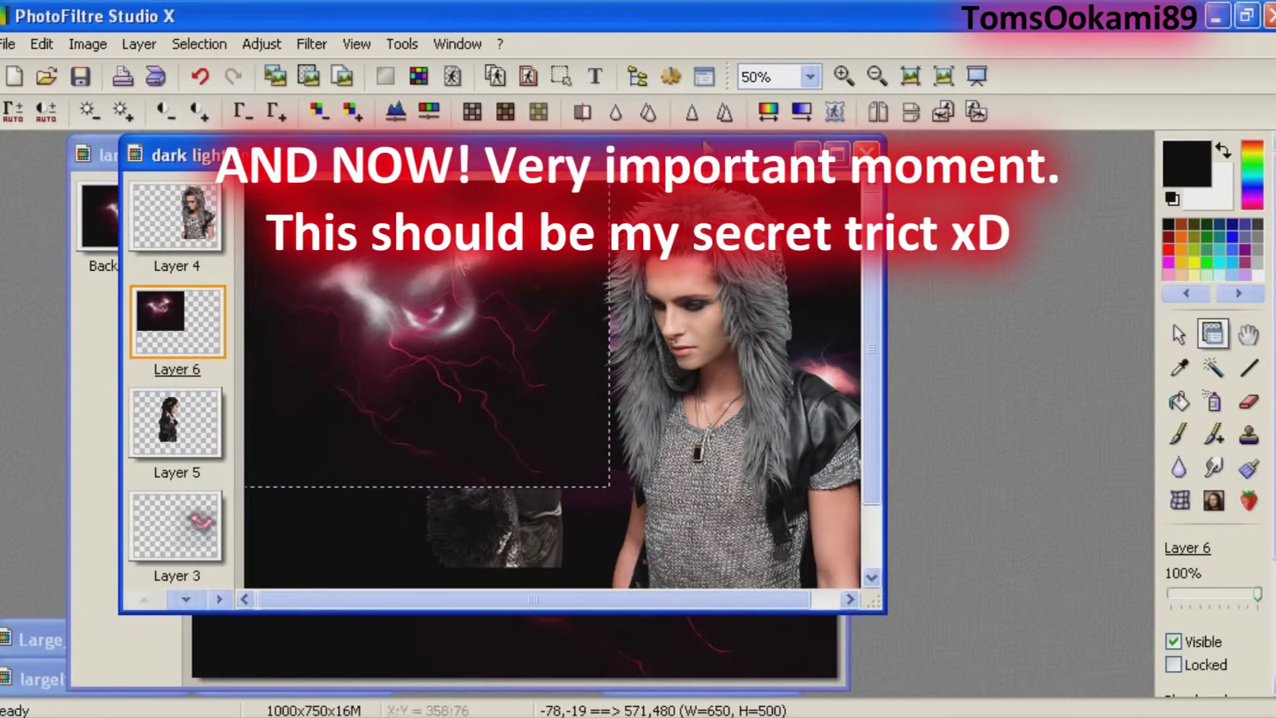
Paste as Alpha channel on the flash layer in dark light.jpg and move the flash slightly up towards the long-haired figure's head.
{"action": "right_click", "coordinate": [380, 280]}
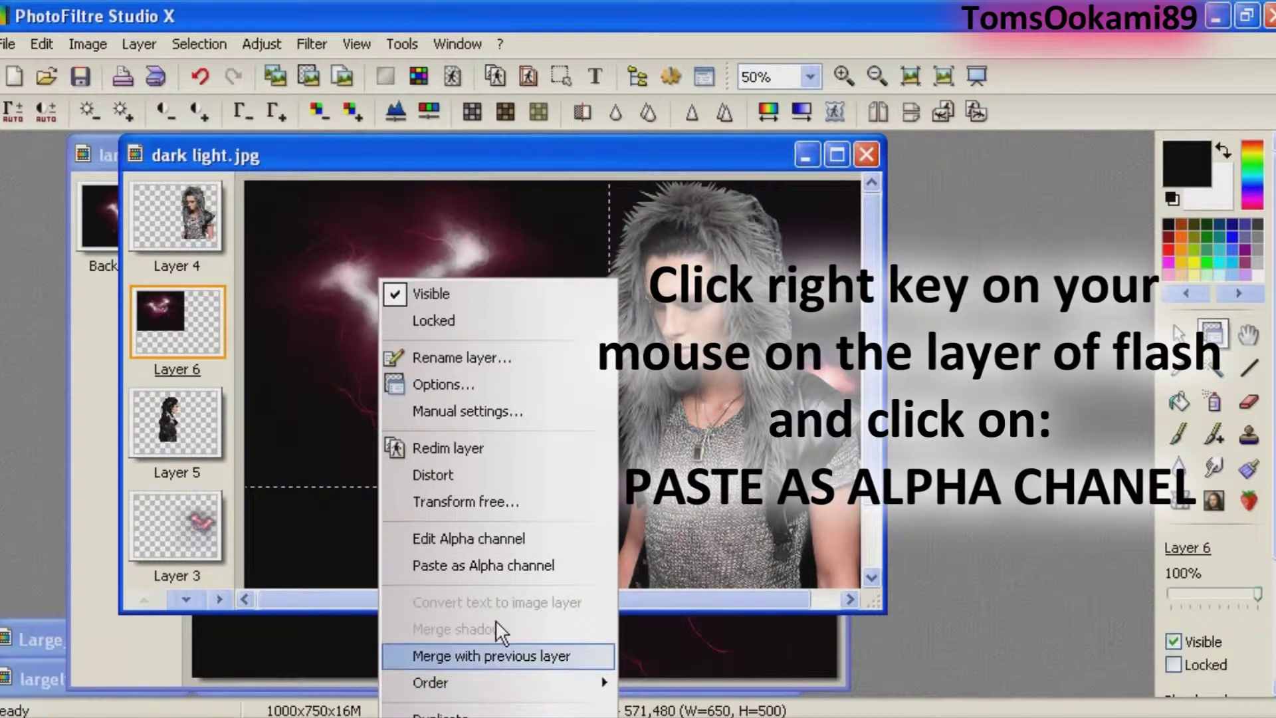
{"action": "left_click", "coordinate": [480, 566]}
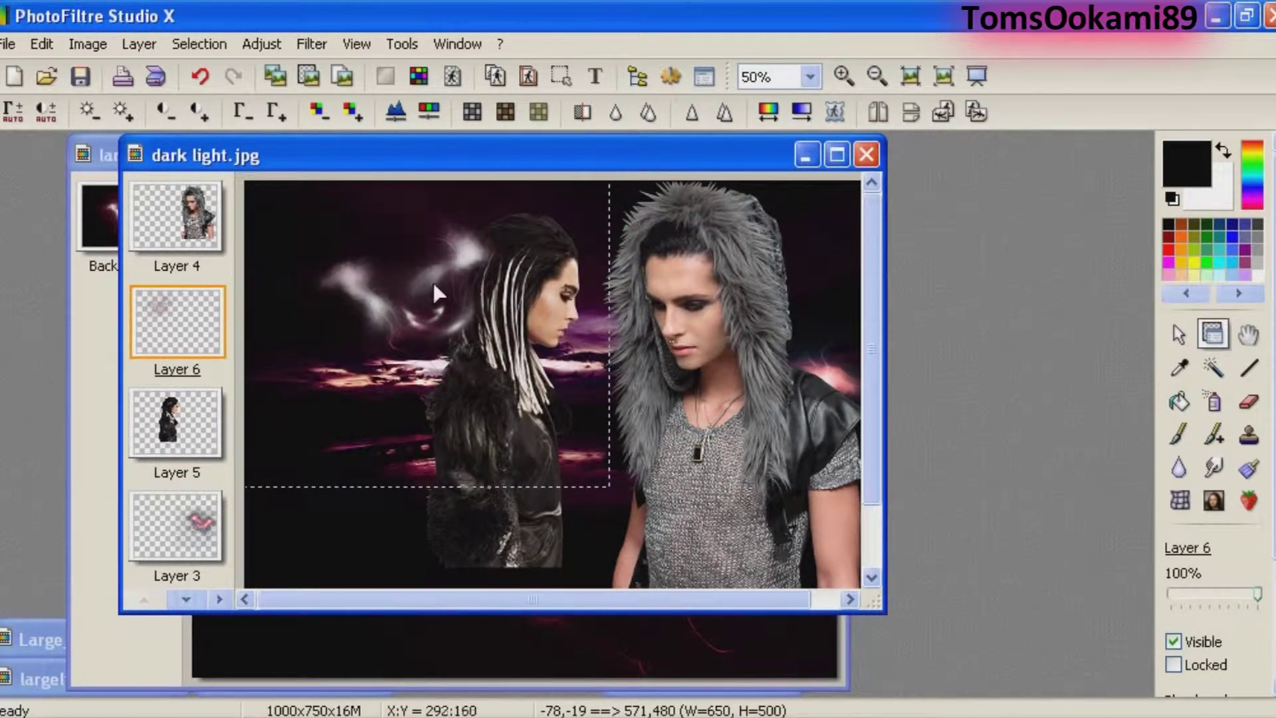
{"action": "left_click_drag", "start_coordinate": [438, 283], "coordinate": [452, 267]}
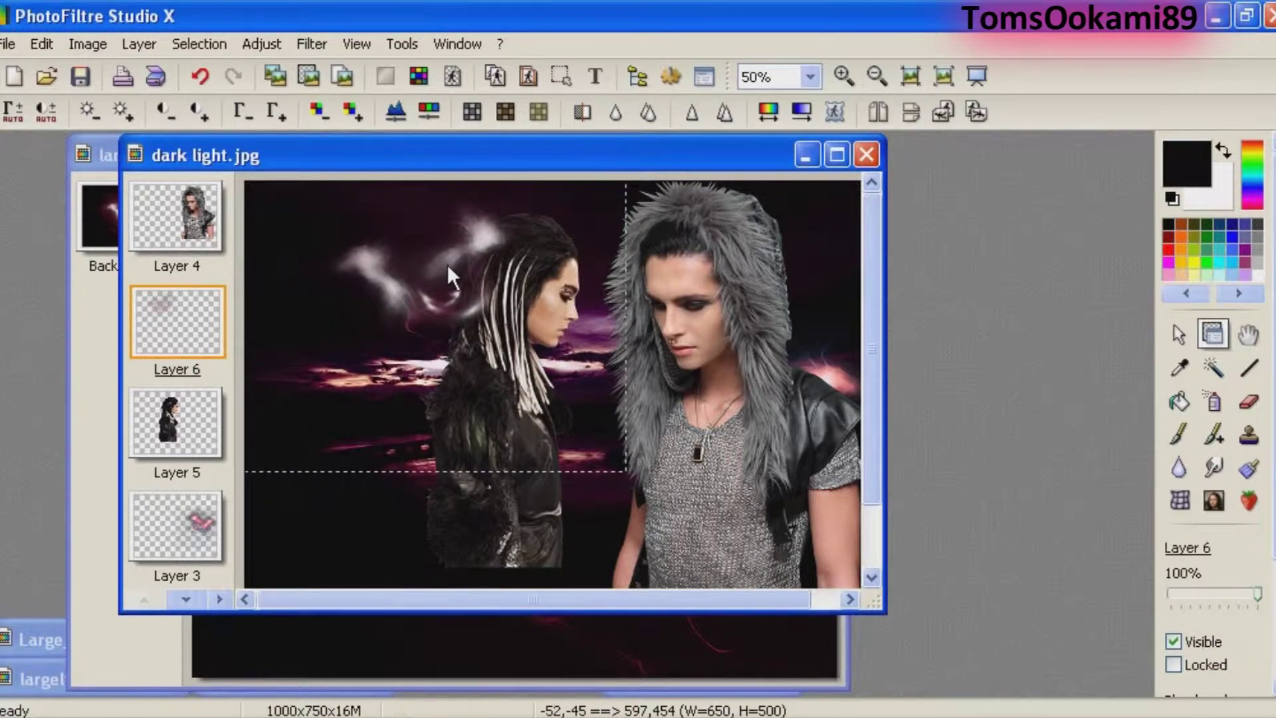
Duplicate the flash layer beside the long-haired figure four times to strengthen the effect.
{"action": "right_click", "coordinate": [448, 266]}
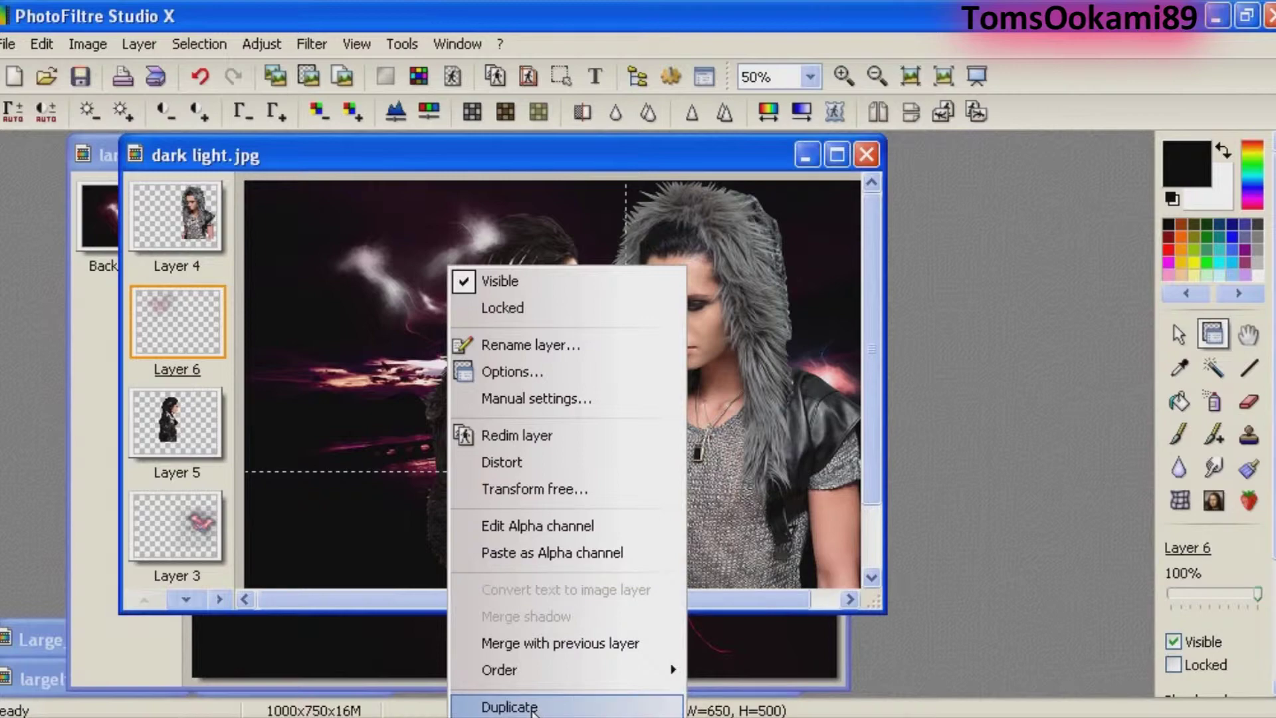
{"action": "left_click", "coordinate": [533, 708]}
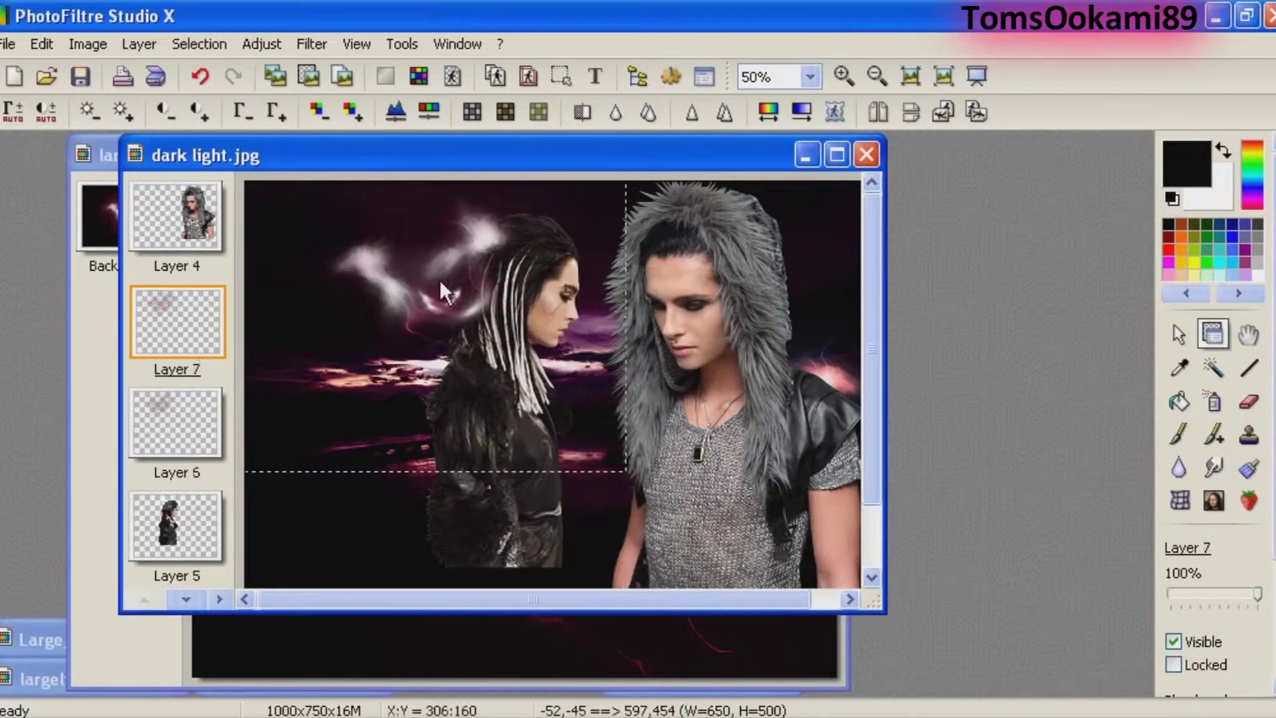
{"action": "right_click", "coordinate": [438, 264]}
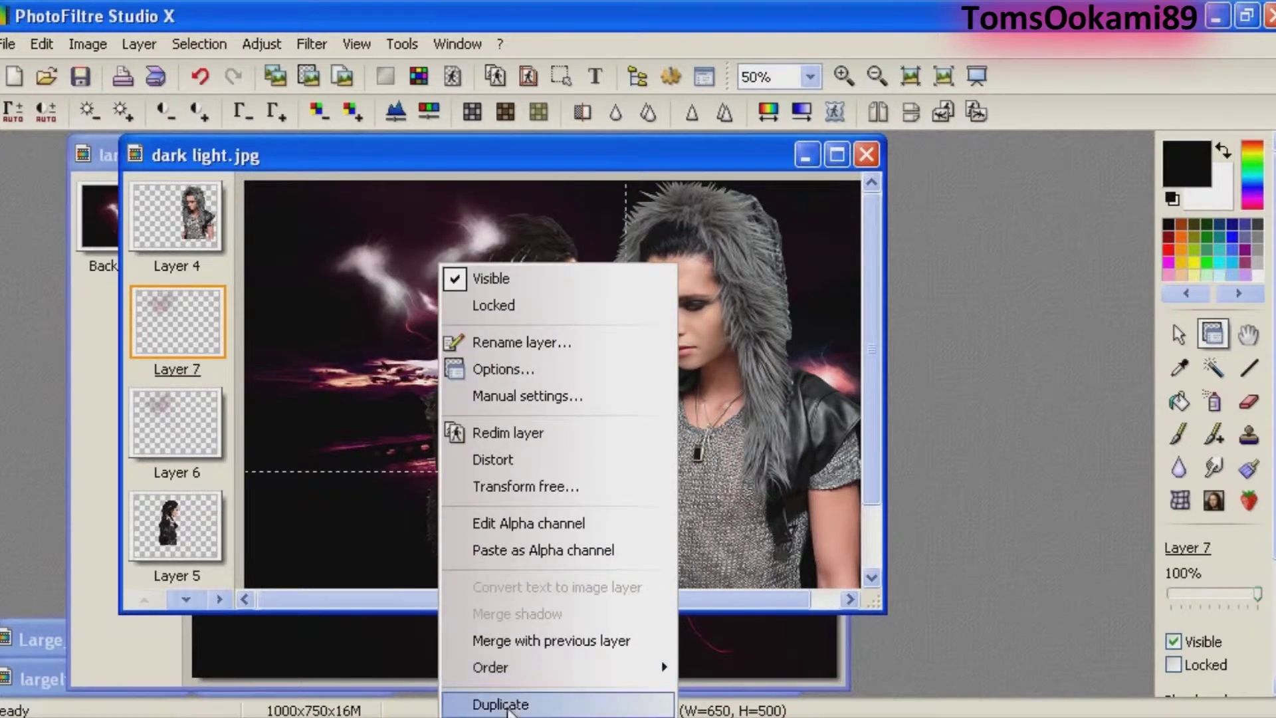
{"action": "left_click", "coordinate": [507, 707]}
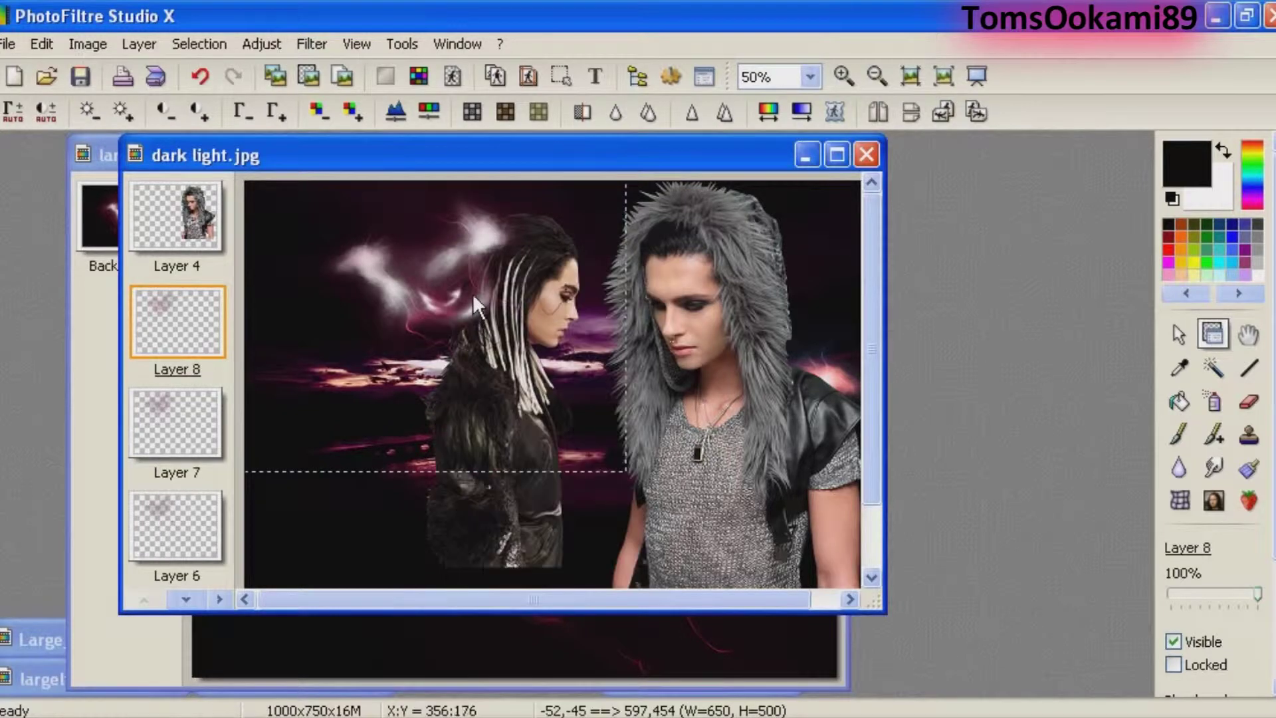
{"action": "right_click", "coordinate": [439, 263]}
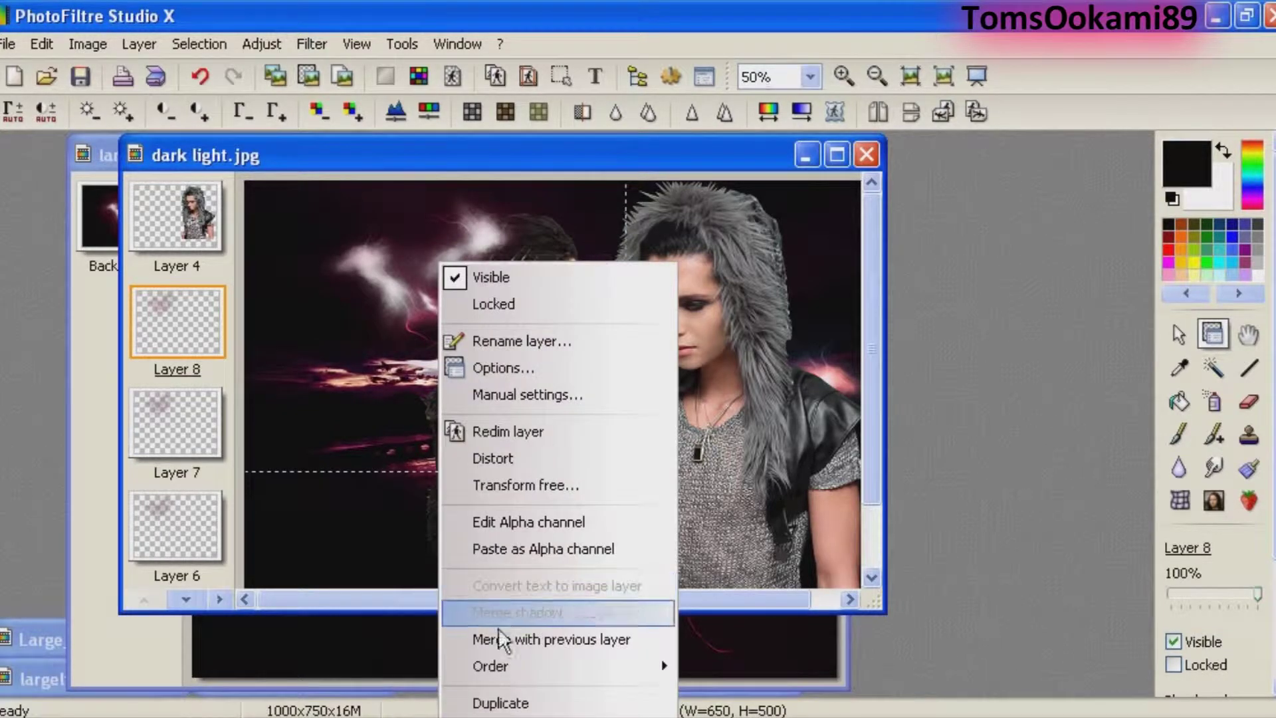
{"action": "left_click", "coordinate": [503, 701]}
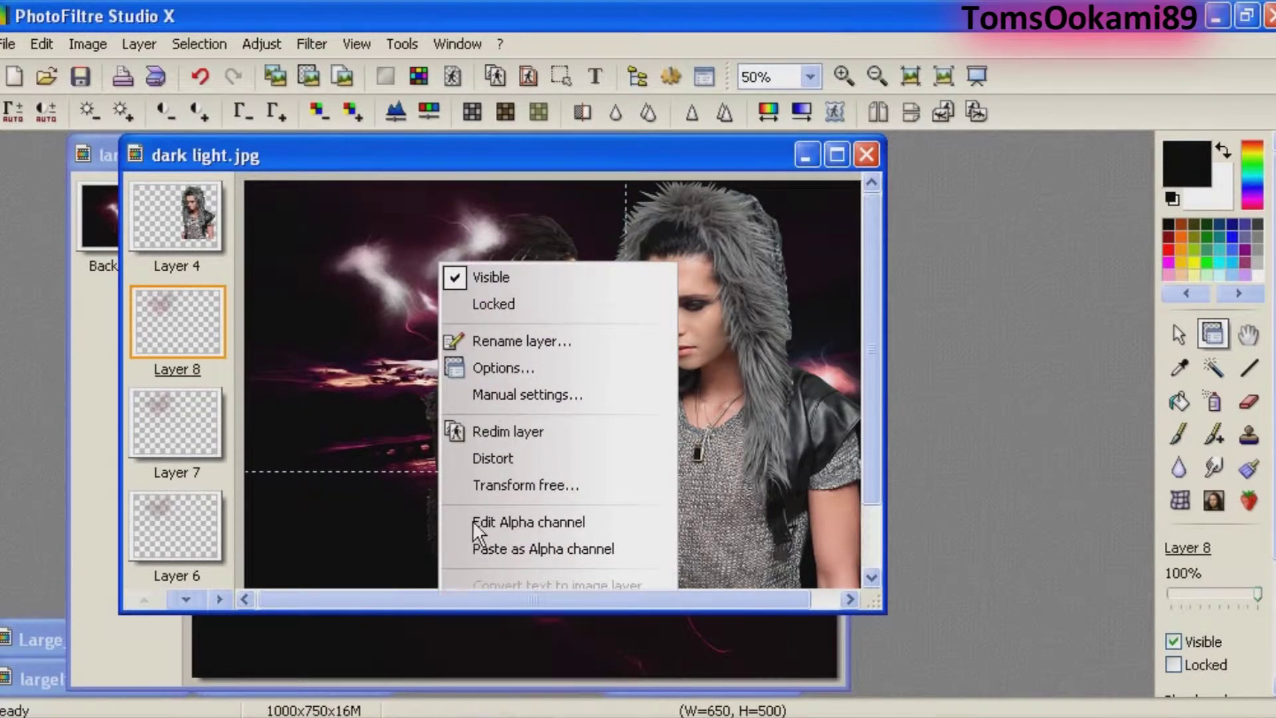
{"action": "right_click", "coordinate": [449, 244]}
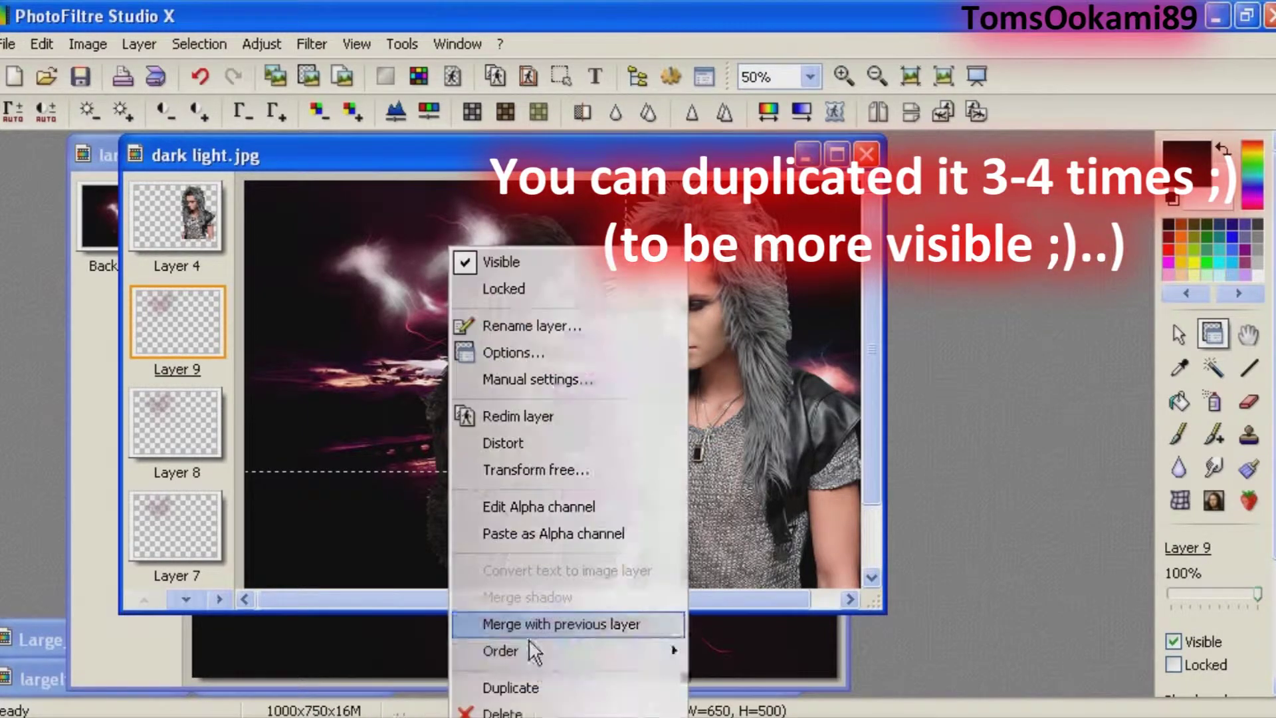
{"action": "left_click", "coordinate": [529, 685]}
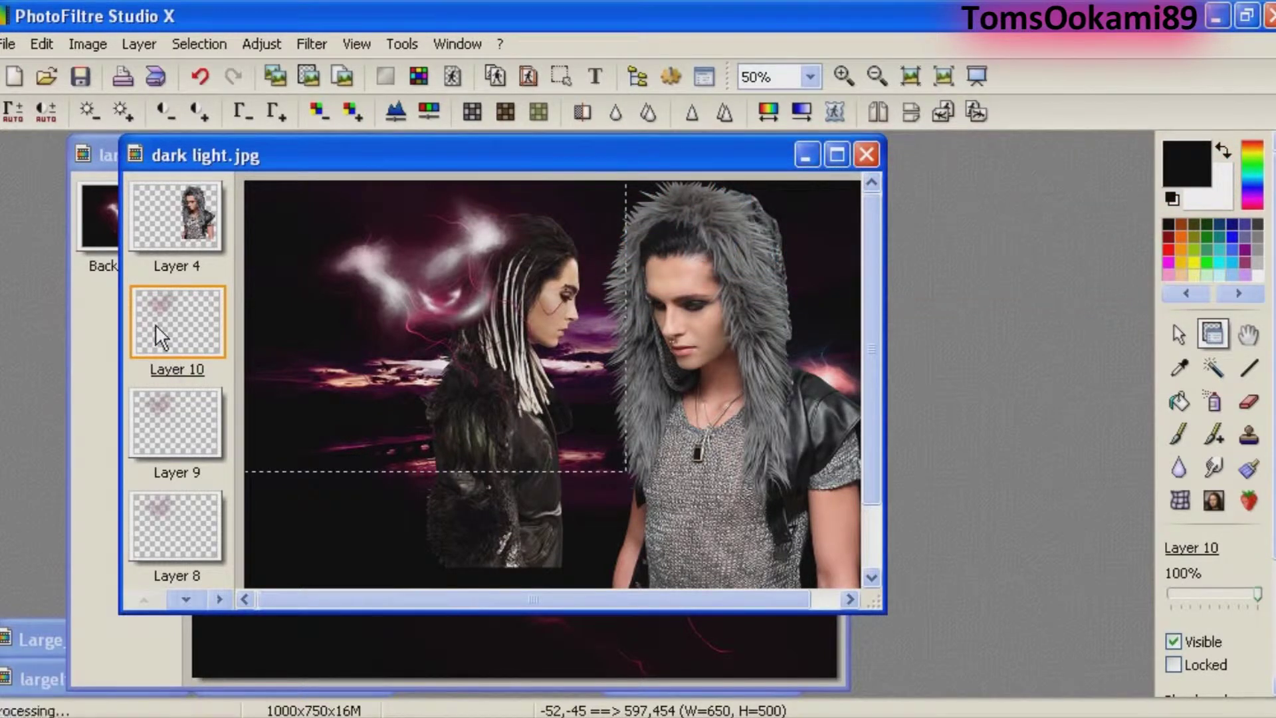
Merge the duplicated flash layers down into the original flash layer, Layer 6.
{"action": "key", "text": "ctrl+Return"}
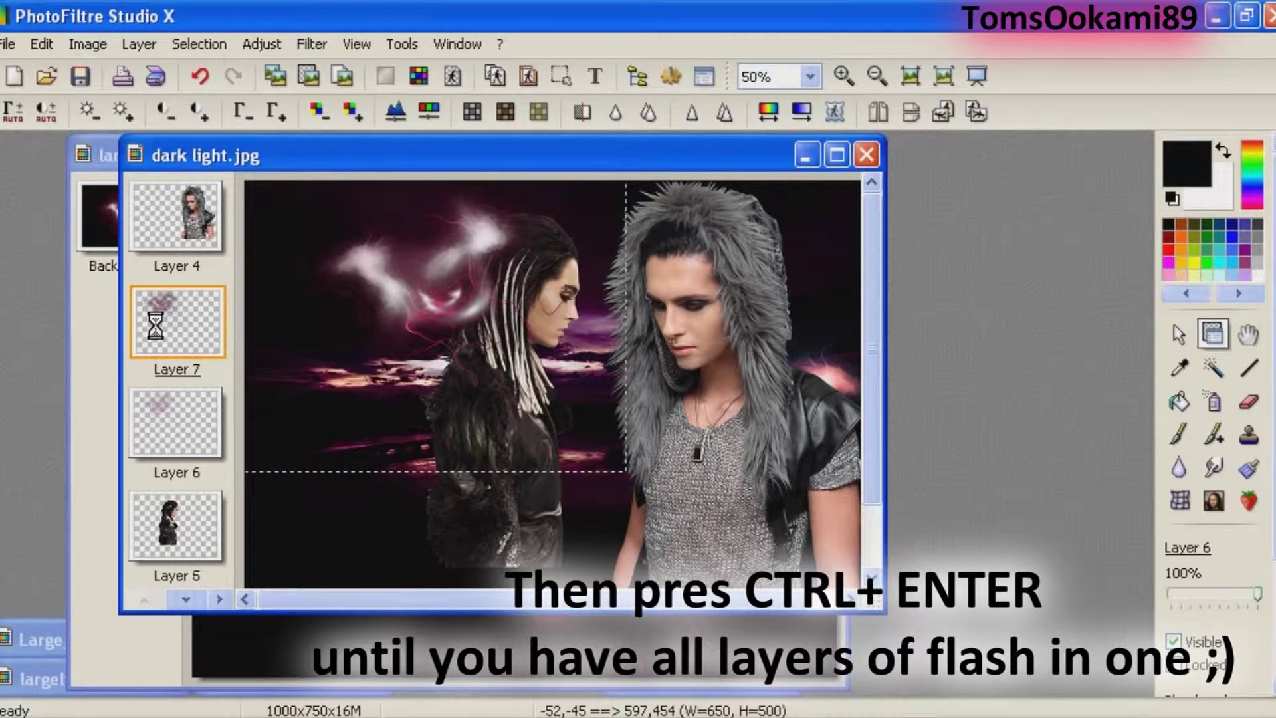
{"action": "key", "text": "ctrl+Return"}
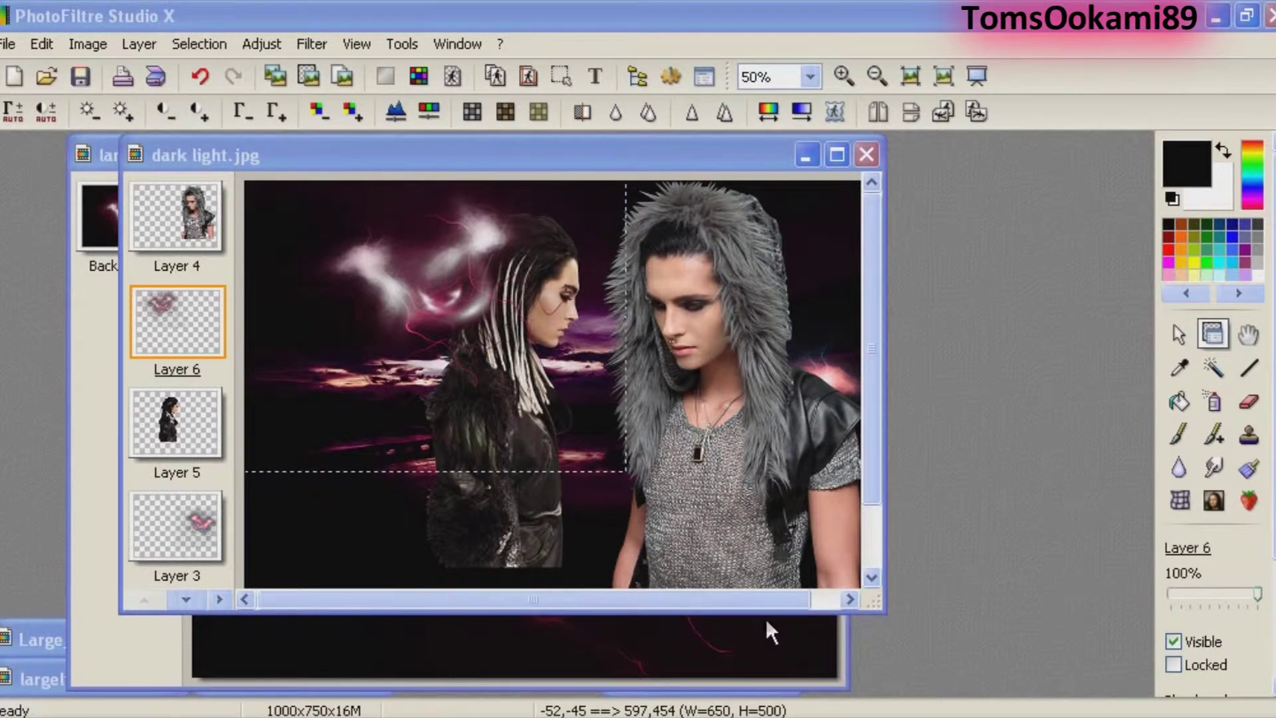
{"action": "left_click", "coordinate": [677, 12]}
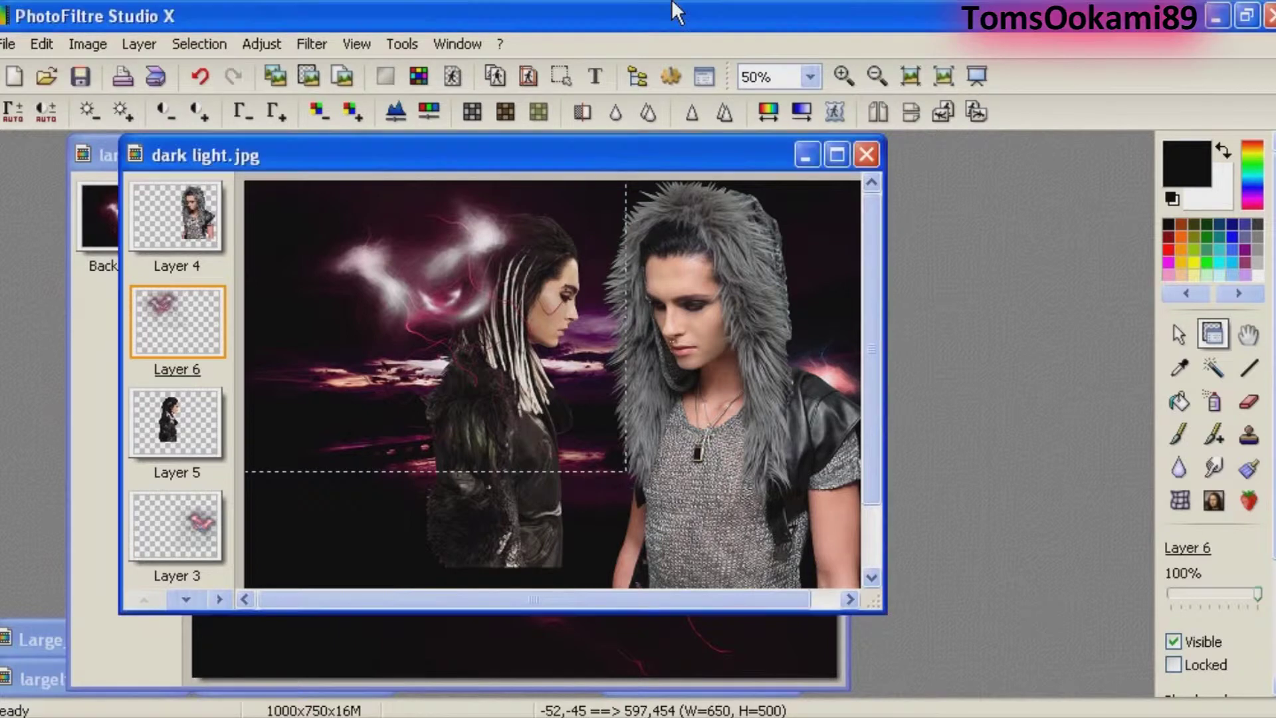
Move the long-haired figure on Layer 5 slightly down and to the right, and maximize the dark light.jpg window.
{"action": "left_click", "coordinate": [502, 508]}
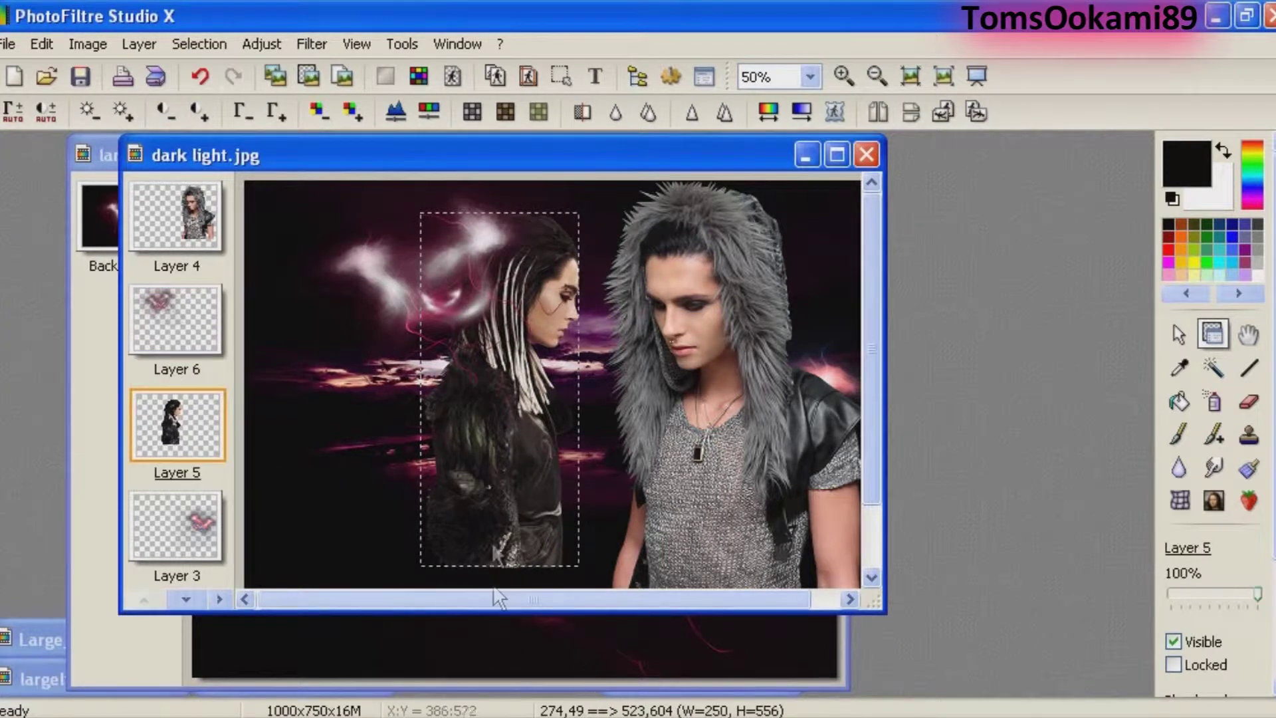
{"action": "left_click_drag", "start_coordinate": [511, 510], "coordinate": [502, 512]}
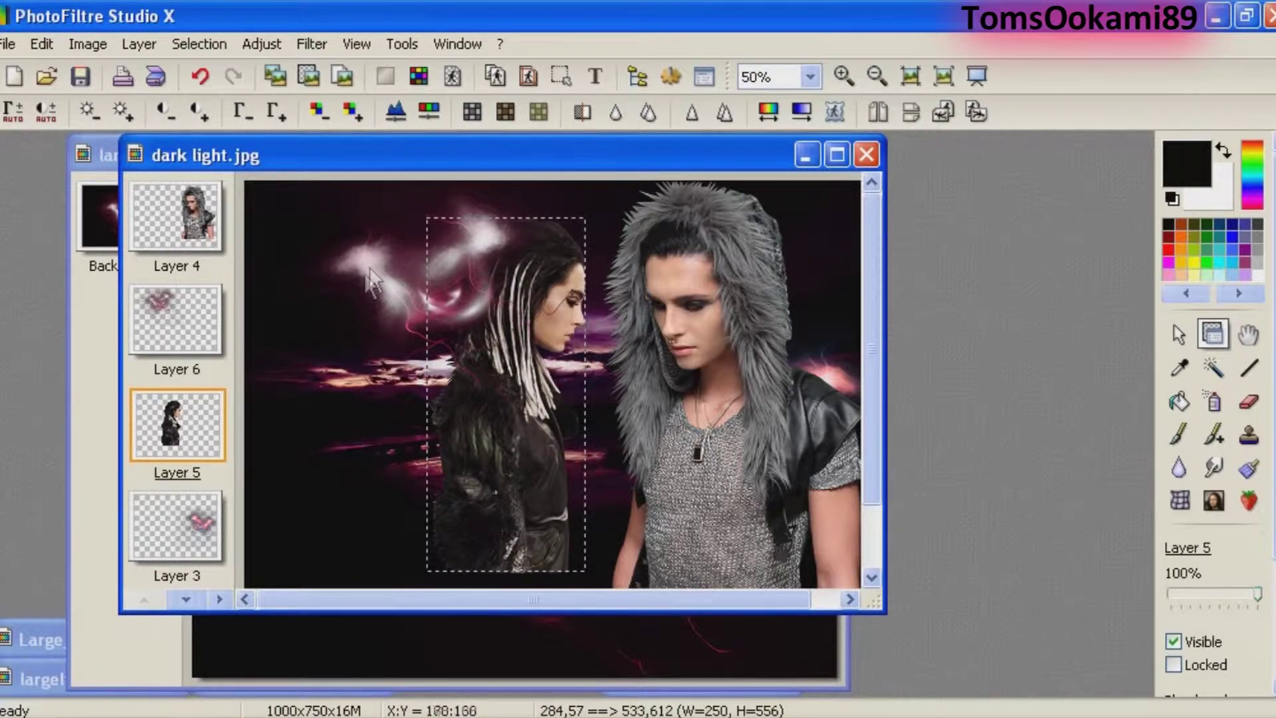
{"action": "left_click", "coordinate": [837, 154]}
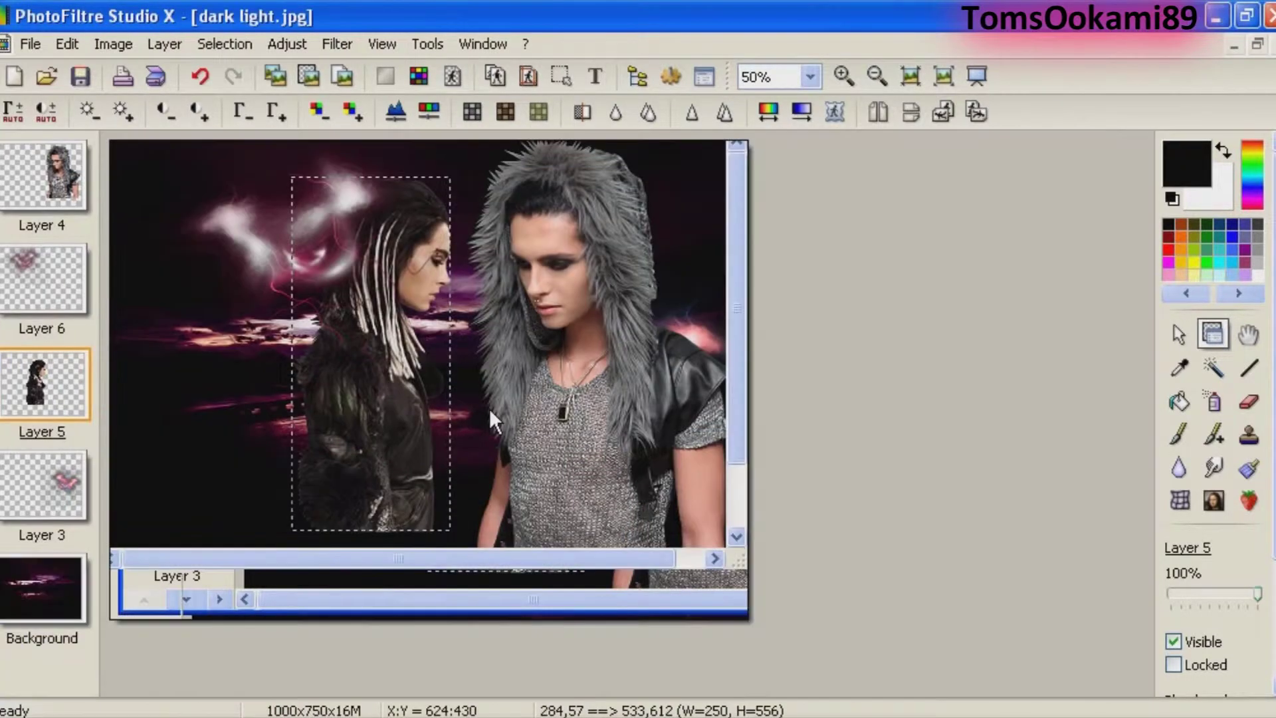
Move the merged flash layer up and to the left, farther behind the long-haired figure's head.
{"action": "left_click", "coordinate": [379, 361]}
{"action": "left_click_drag", "start_coordinate": [369, 391], "coordinate": [337, 338]}
{"action": "key", "text": "Left"}
{"action": "key", "text": "Left"}
{"action": "key", "text": "Left"}
{"action": "key", "text": "Left"}
{"action": "key", "text": "Left"}
{"action": "key", "text": "Left"}
{"action": "key", "text": "Left"}
{"action": "key", "text": "Left"}
{"action": "key", "text": "Left"}
{"action": "key", "text": "Left"}
{"action": "key", "text": "Left"}
{"action": "key", "text": "Left"}
{"action": "key", "text": "Left"}
{"action": "key", "text": "Left"}
{"action": "key", "text": "Left"}
{"action": "key", "text": "Left"}
{"action": "key", "text": "Left"}
{"action": "key", "text": "Left"}
{"action": "key", "text": "Left"}
{"action": "key", "text": "Left"}
{"action": "key", "text": "Up"}
{"action": "key", "text": "Up"}
{"action": "key", "text": "Up"}
{"action": "key", "text": "Up"}
{"action": "key", "text": "Up"}
{"action": "key", "text": "Up"}
{"action": "key", "text": "Up"}
{"action": "key", "text": "Up"}
{"action": "key", "text": "Up"}
{"action": "key", "text": "Up"}
{"action": "key", "text": "Up"}
{"action": "key", "text": "Up"}
{"action": "key", "text": "Up"}
{"action": "key", "text": "Up"}
{"action": "key", "text": "Up"}
{"action": "key", "text": "Up"}
{"action": "key", "text": "Up"}
{"action": "key", "text": "Up"}
{"action": "key", "text": "Up"}
{"action": "key", "text": "Up"}
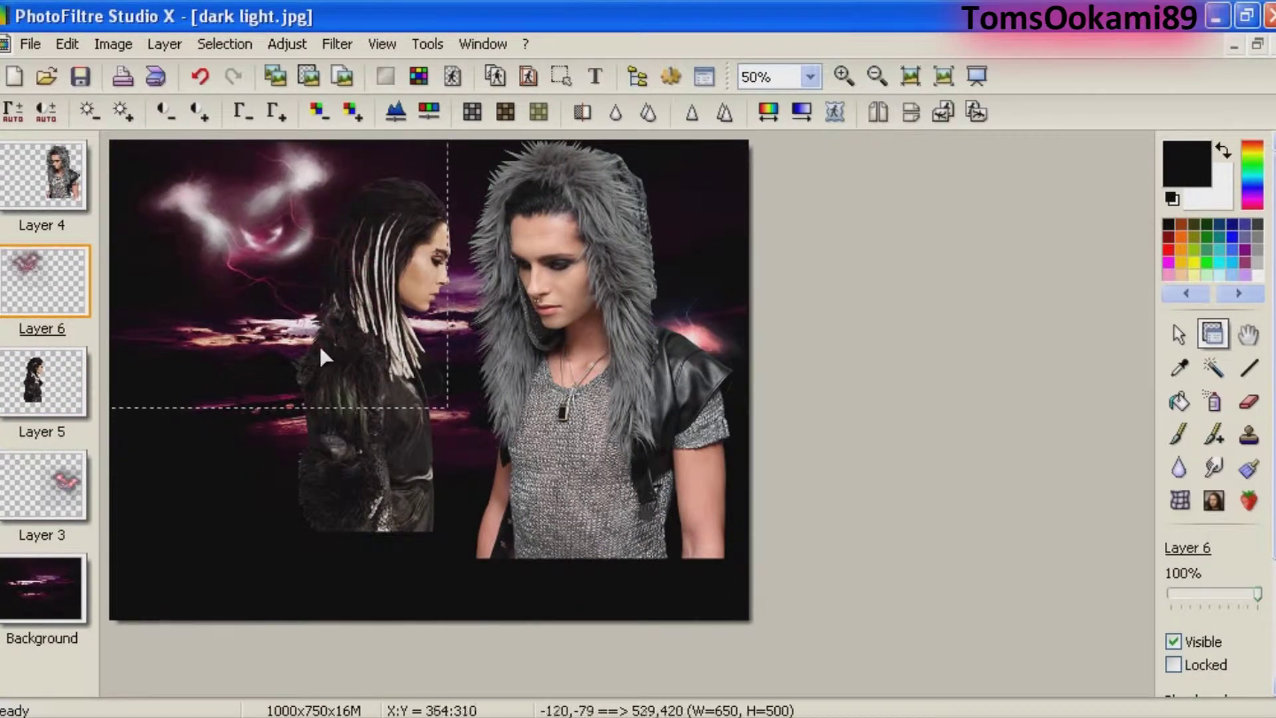
{"action": "key", "text": "Left"}
{"action": "key", "text": "Left"}
{"action": "key", "text": "Left"}
{"action": "key", "text": "Left"}
{"action": "key", "text": "Left"}
{"action": "key", "text": "Left"}
{"action": "key", "text": "Left"}
{"action": "key", "text": "Left"}
{"action": "key", "text": "Left"}
{"action": "key", "text": "Left"}
{"action": "key", "text": "Left"}
{"action": "key", "text": "Left"}
{"action": "key", "text": "Left"}
{"action": "key", "text": "Left"}
{"action": "key", "text": "Left"}
{"action": "key", "text": "Left"}
{"action": "key", "text": "Left"}
{"action": "key", "text": "Left"}
{"action": "key", "text": "Left"}
{"action": "key", "text": "Left"}
{"action": "key", "text": "Down"}
{"action": "key", "text": "Down"}
{"action": "key", "text": "Down"}
{"action": "key", "text": "Down"}
{"action": "key", "text": "Down"}
{"action": "key", "text": "Down"}
{"action": "key", "text": "Down"}
{"action": "key", "text": "Down"}
{"action": "key", "text": "Down"}
{"action": "key", "text": "Down"}
{"action": "key", "text": "Down"}
{"action": "key", "text": "Down"}
{"action": "key", "text": "Down"}
{"action": "key", "text": "Down"}
{"action": "key", "text": "Left"}
{"action": "key", "text": "Left"}
{"action": "key", "text": "Left"}
{"action": "key", "text": "Left"}
{"action": "key", "text": "Left"}
{"action": "key", "text": "Left"}
{"action": "left_click_drag", "start_coordinate": [319, 346], "coordinate": [325, 350]}
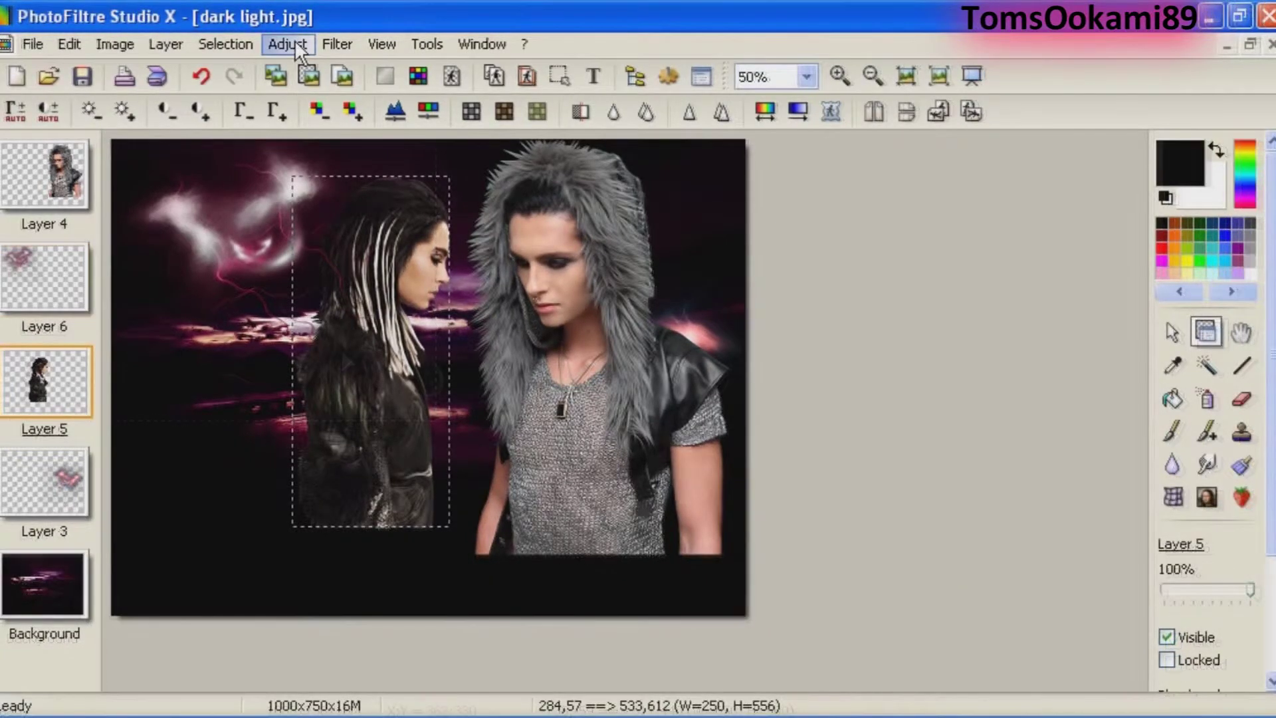
Apply Brightness/Contrast to the long-haired figure's layer on the Green channel with 100% contrast and reduced brightness.
{"action": "left_click", "coordinate": [287, 43]}
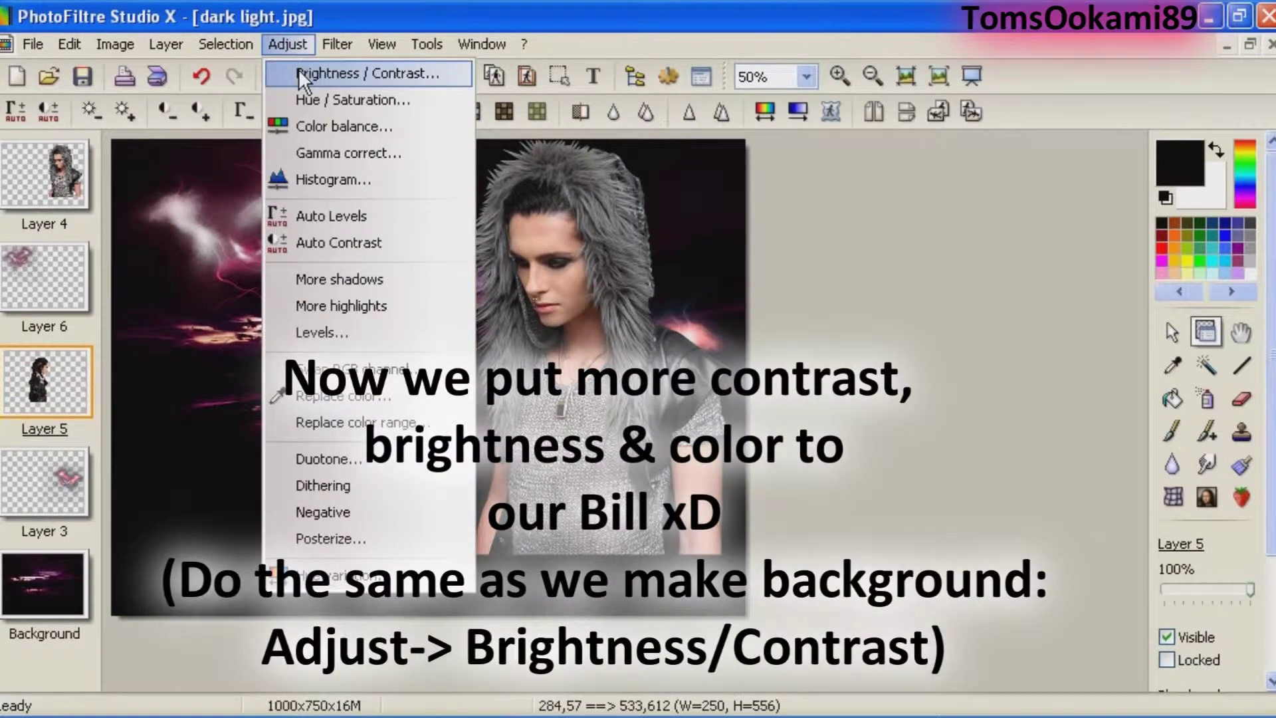
{"action": "left_click", "coordinate": [298, 72]}
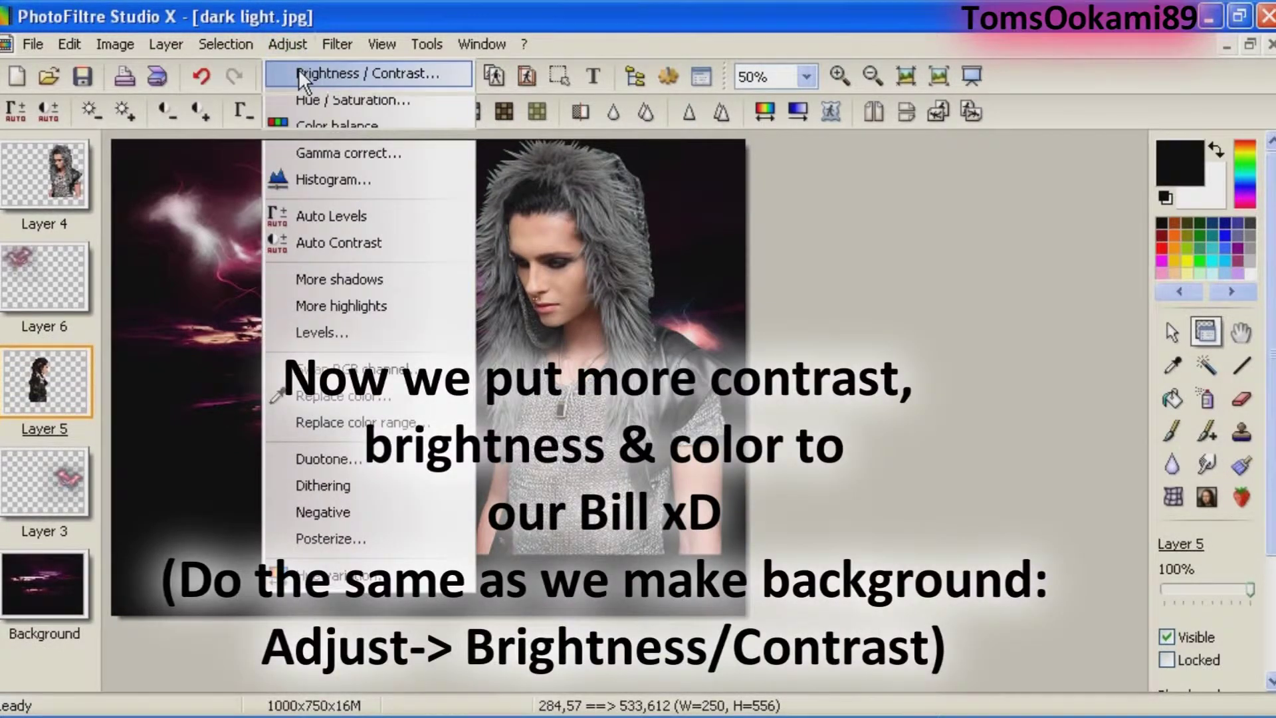
{"action": "left_click", "coordinate": [857, 291]}
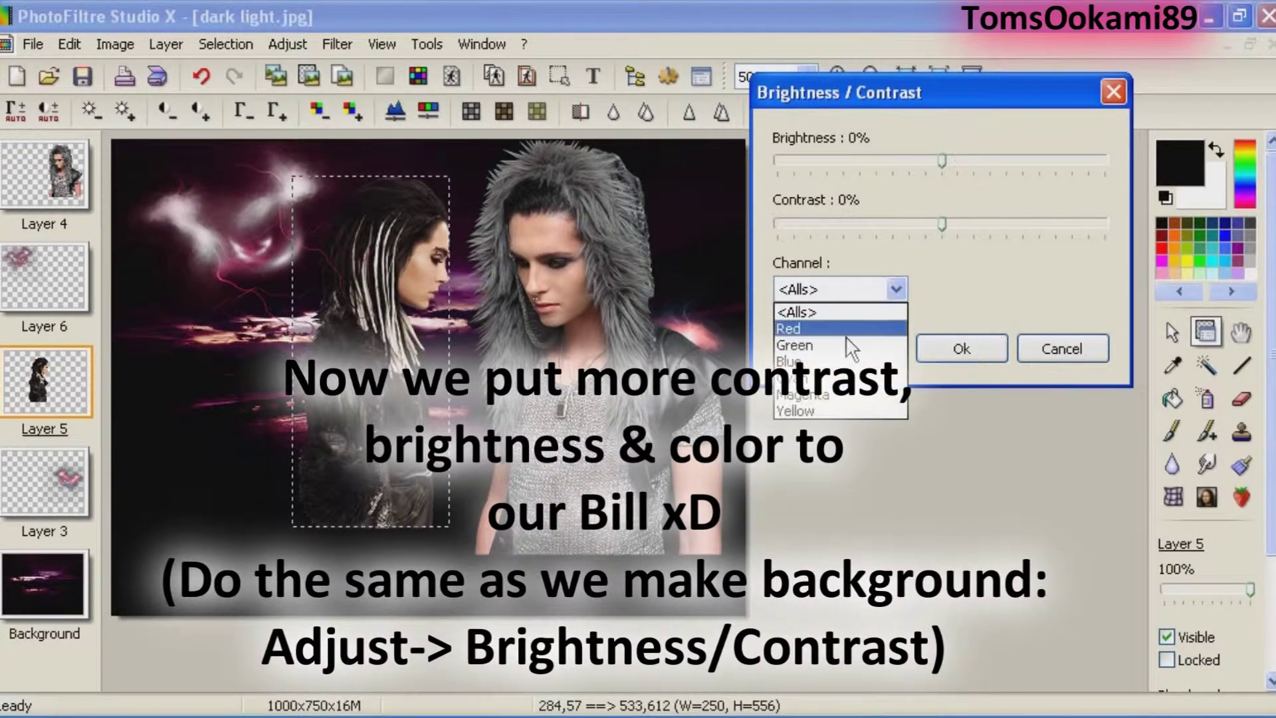
{"action": "left_click", "coordinate": [845, 340]}
{"action": "left_click_drag", "start_coordinate": [951, 225], "coordinate": [1182, 216]}
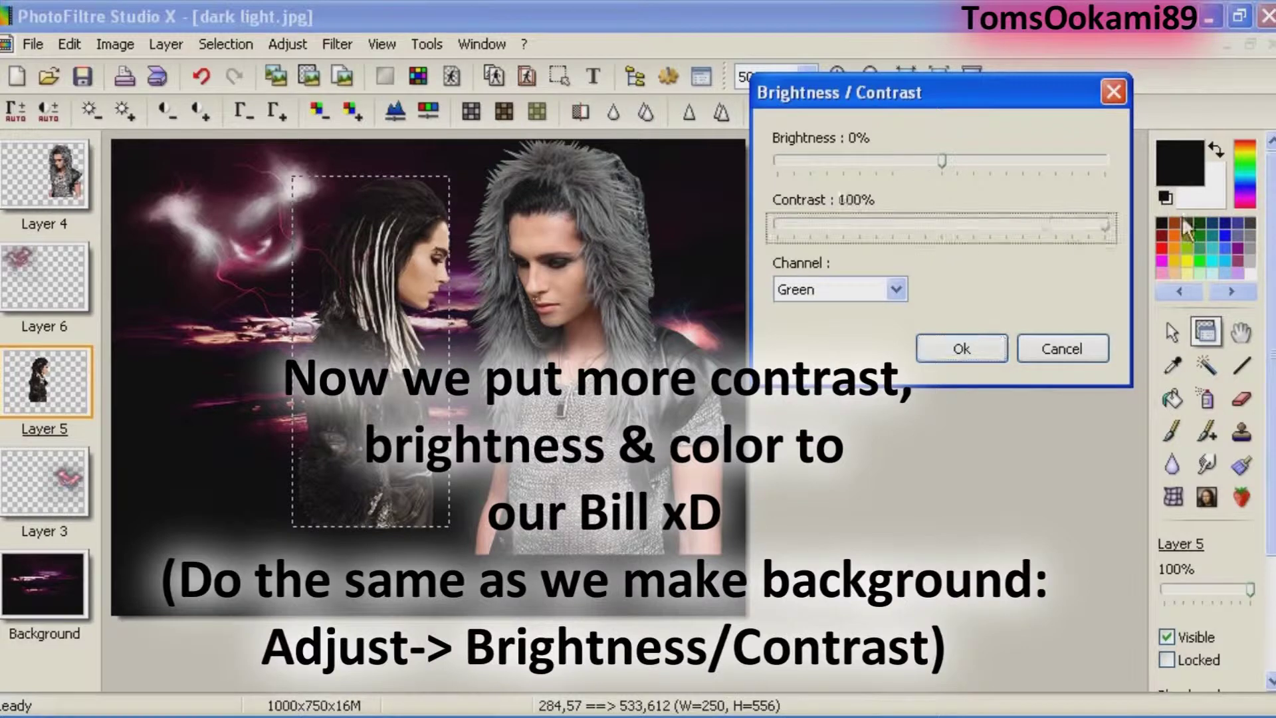
{"action": "left_click", "coordinate": [887, 154]}
{"action": "left_click", "coordinate": [867, 154]}
{"action": "left_click", "coordinate": [867, 157]}
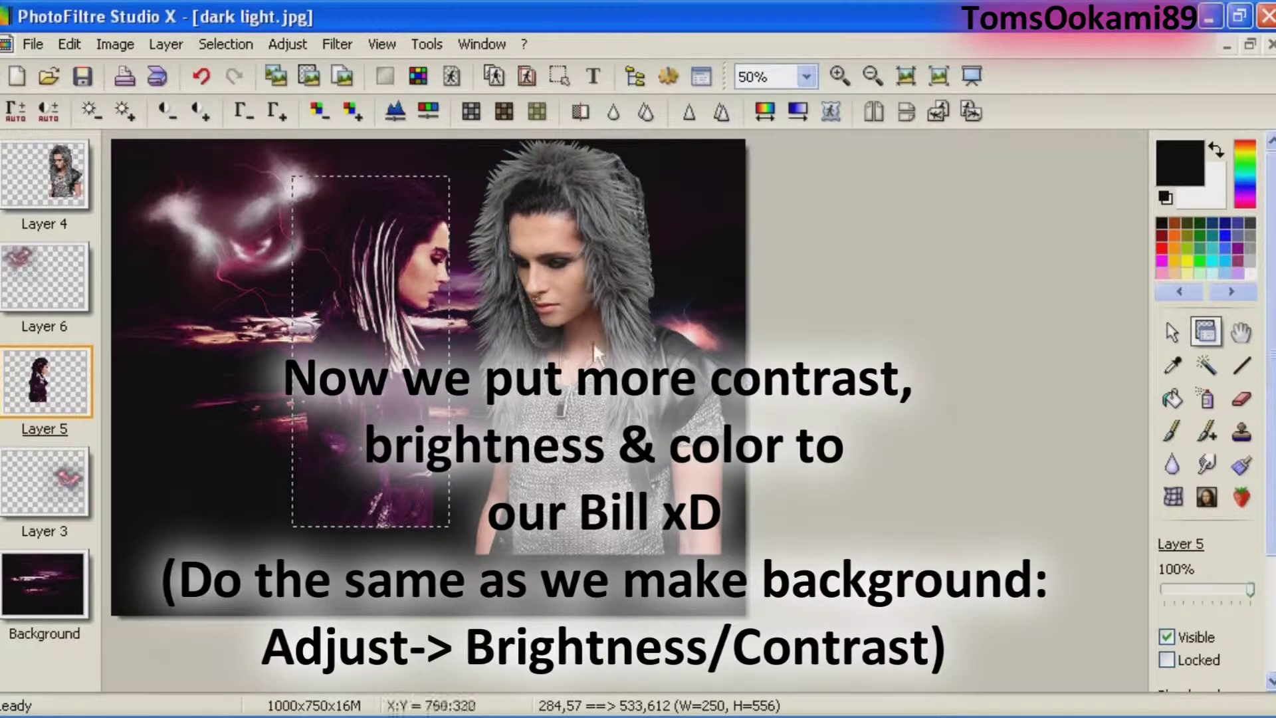
Apply Brightness/Contrast to the hooded figure's layer with 100% contrast, the Green channel and -20% brightness.
{"action": "left_click", "coordinate": [593, 318]}
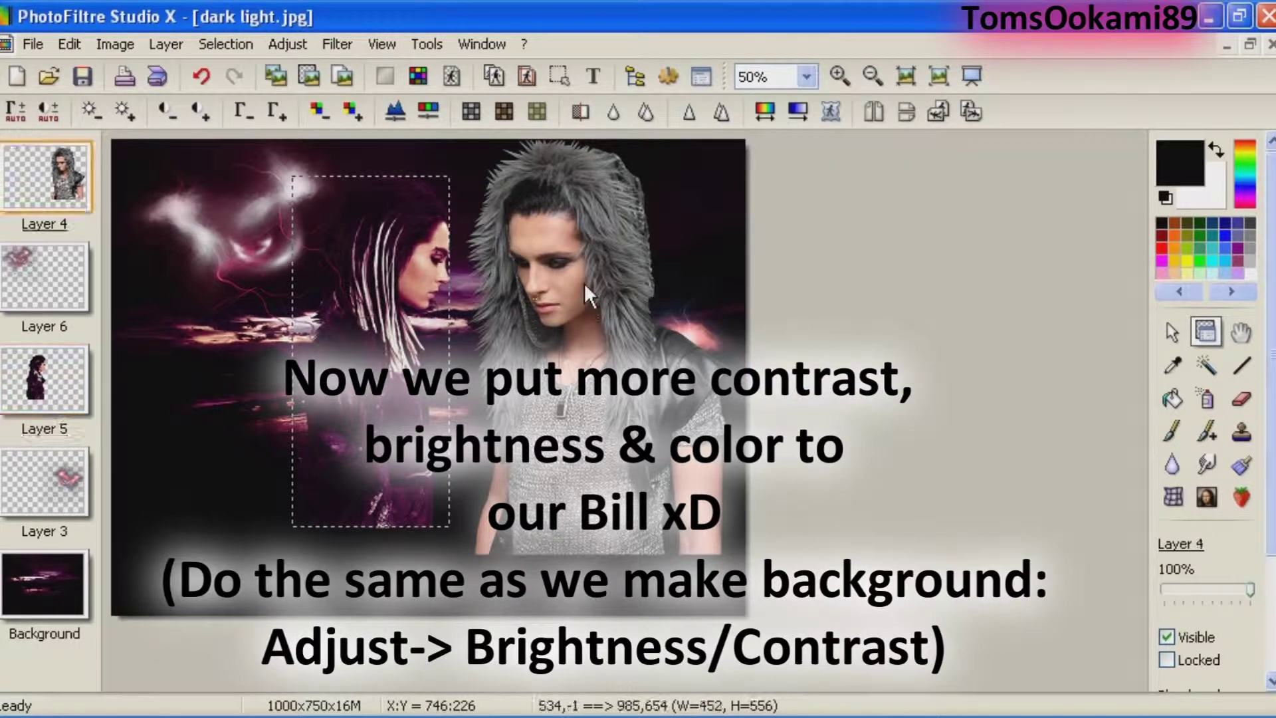
{"action": "left_click", "coordinate": [288, 45]}
{"action": "left_click", "coordinate": [362, 73]}
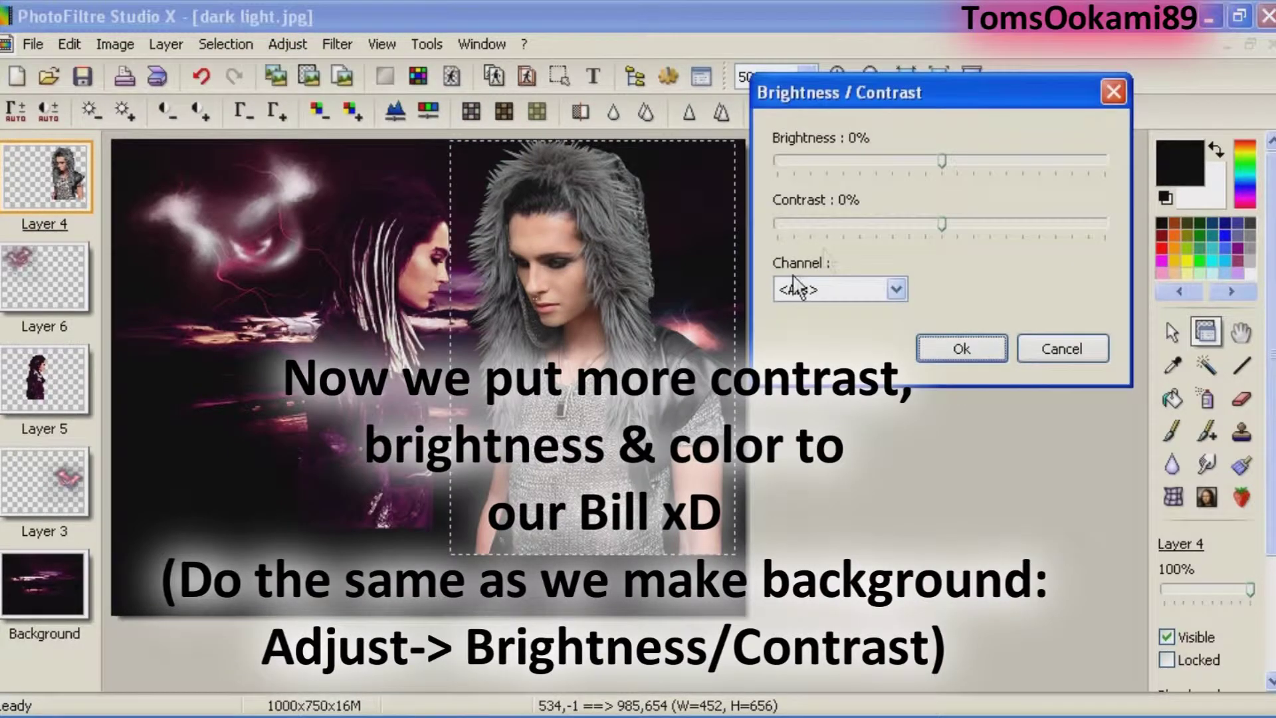
{"action": "left_click_drag", "start_coordinate": [942, 224], "coordinate": [1221, 212]}
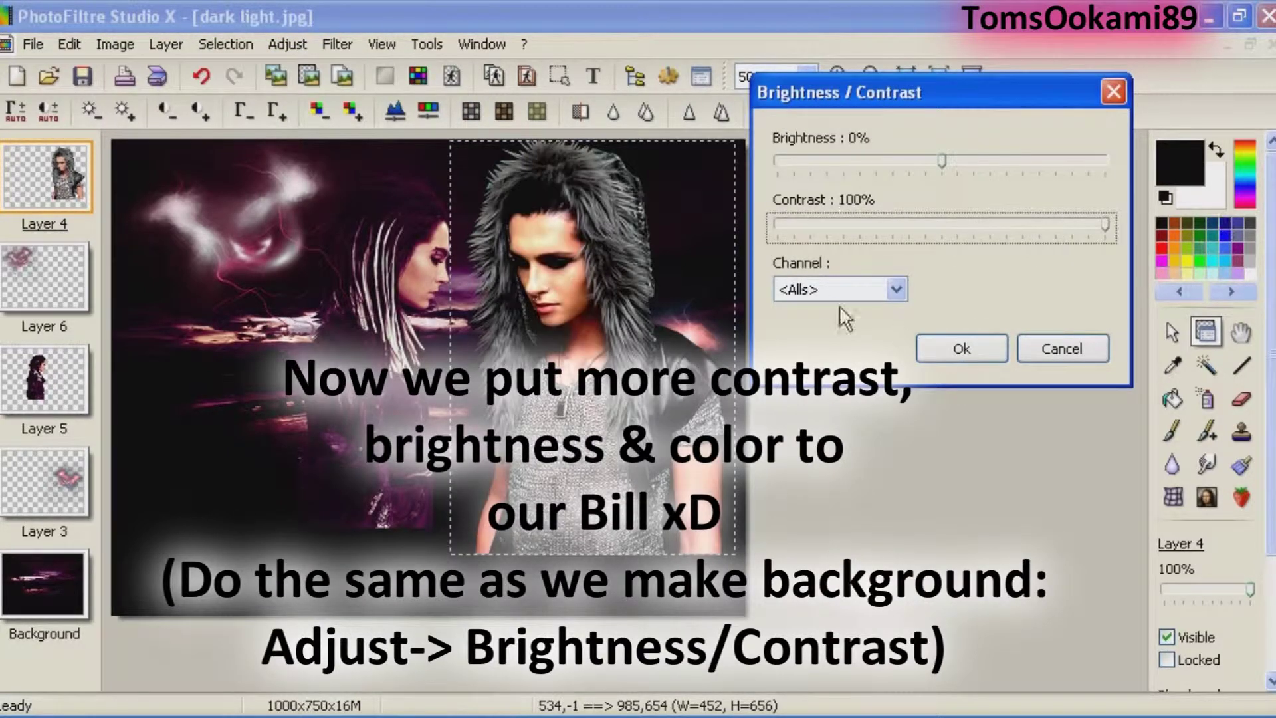
{"action": "left_click", "coordinate": [818, 289]}
{"action": "left_click", "coordinate": [823, 330]}
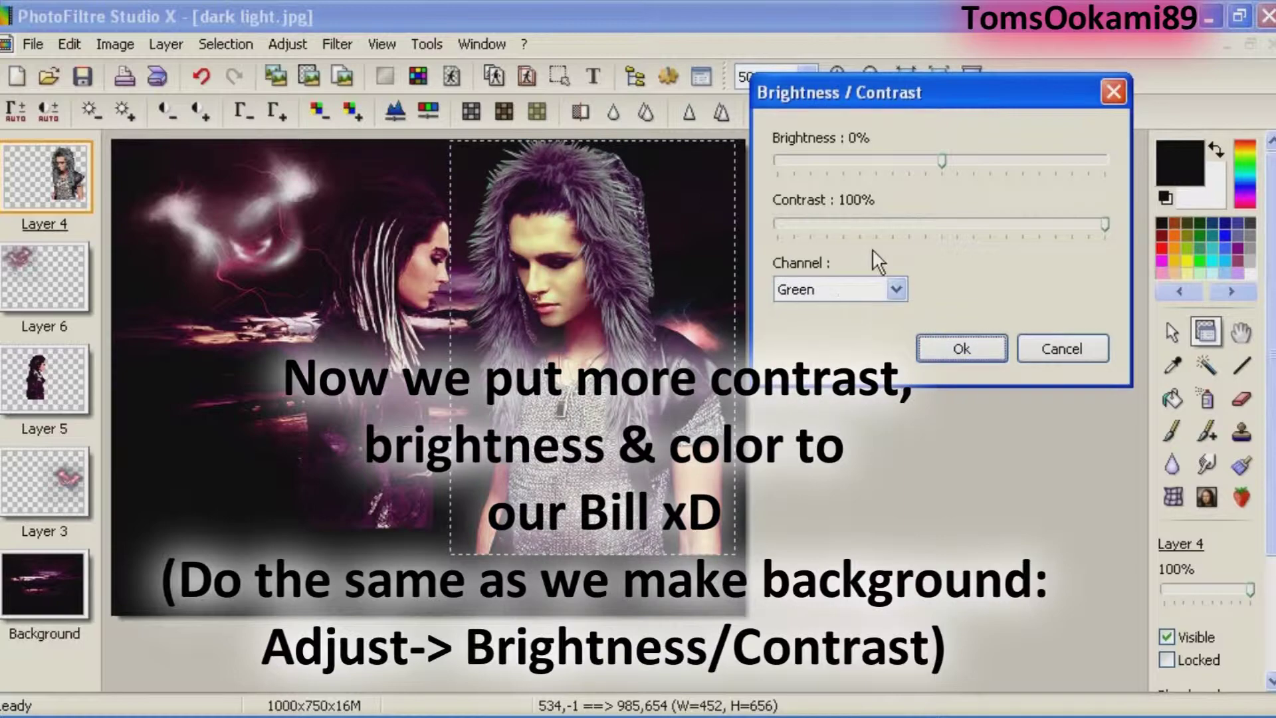
{"action": "left_click_drag", "start_coordinate": [878, 171], "coordinate": [914, 171]}
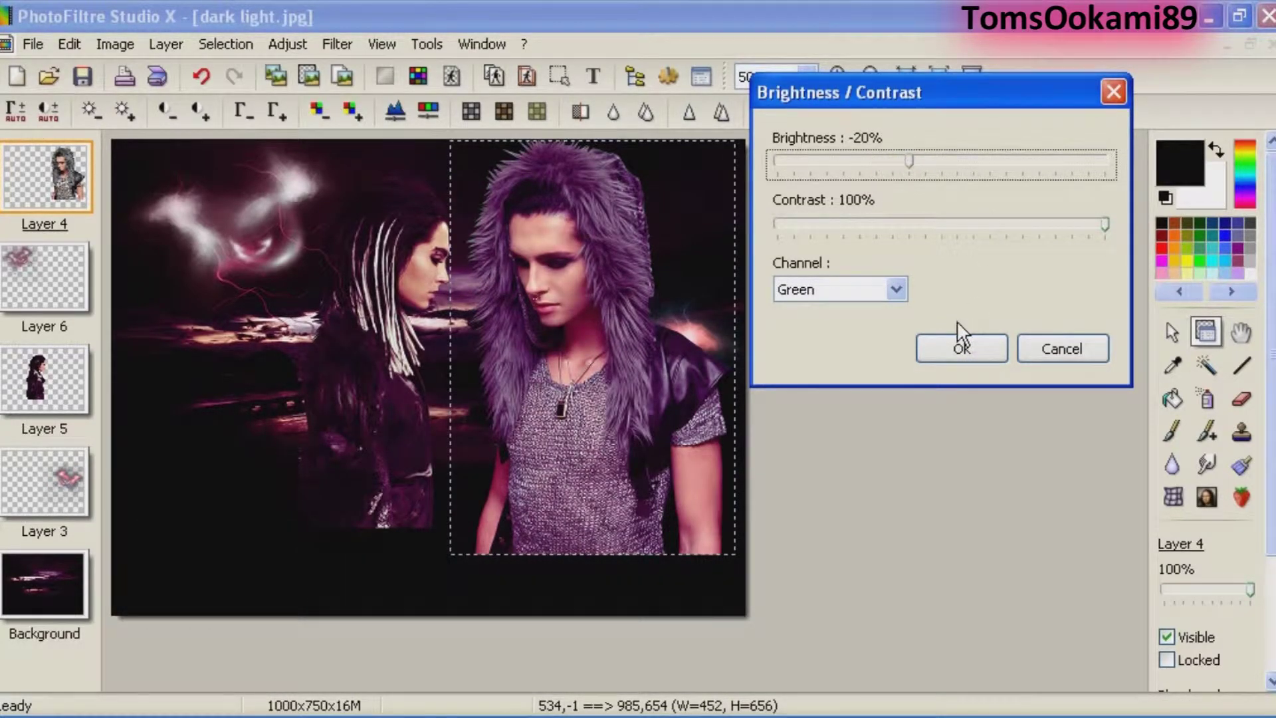
{"action": "left_click", "coordinate": [961, 348]}
Shift the long-haired figure's layer slightly up and paste its copy onto it as Alpha channel.
{"action": "left_click", "coordinate": [380, 477]}
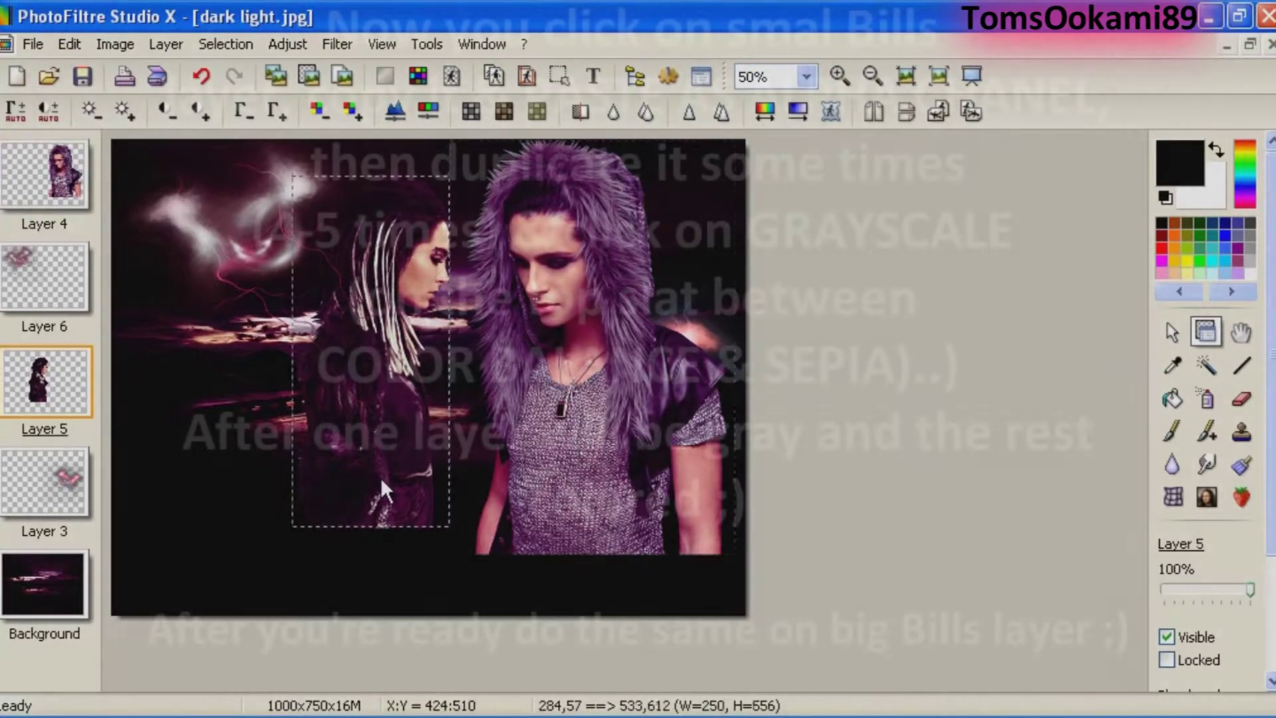
{"action": "left_click_drag", "start_coordinate": [379, 457], "coordinate": [379, 451]}
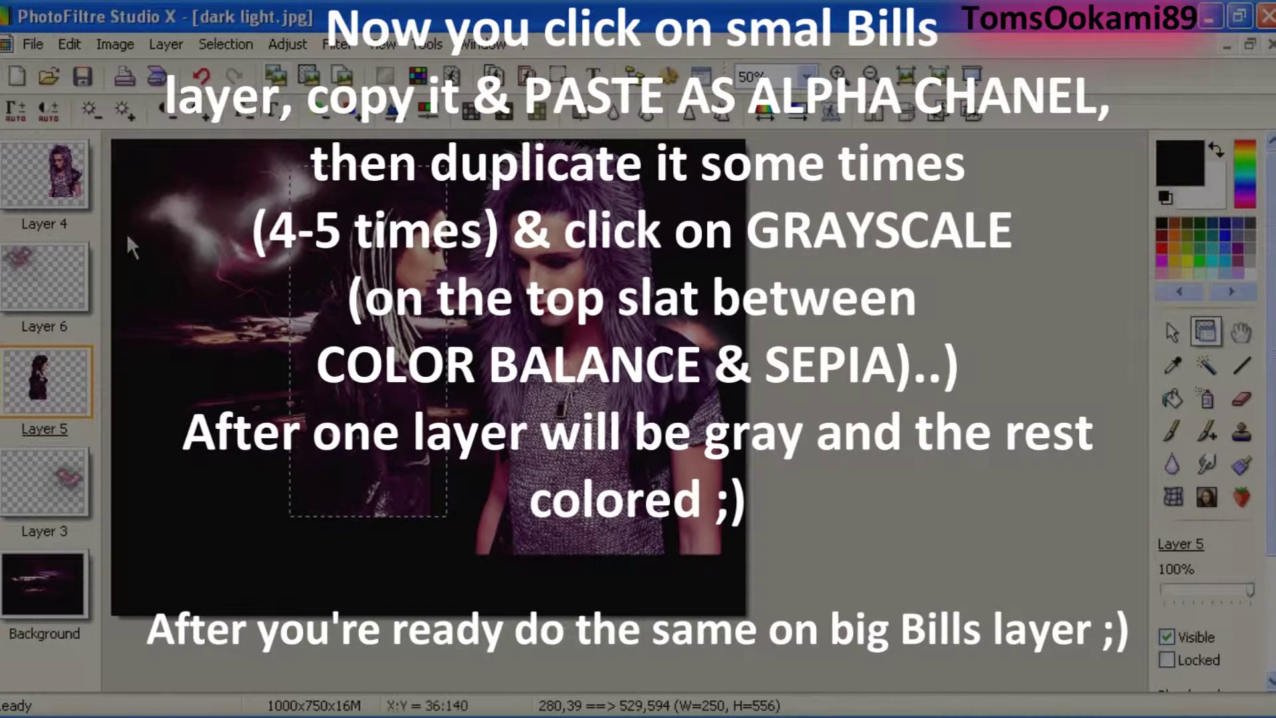
{"action": "right_click", "coordinate": [36, 396]}
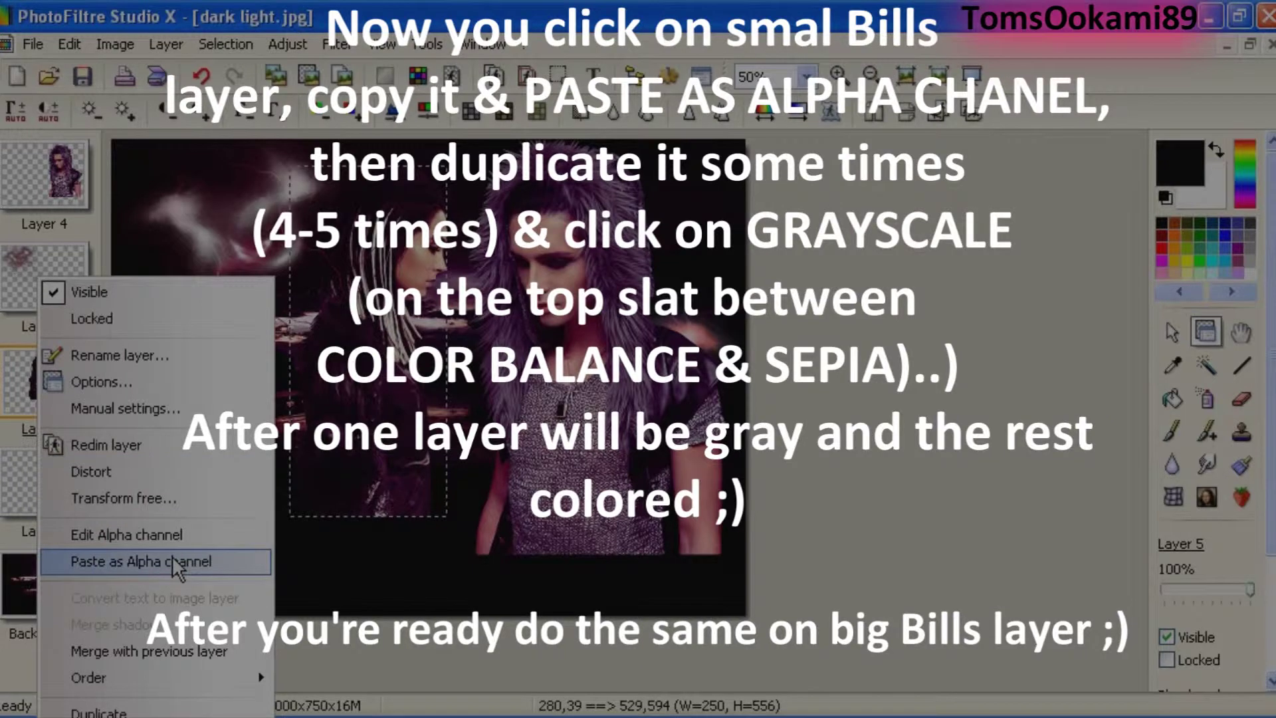
{"action": "left_click", "coordinate": [172, 556]}
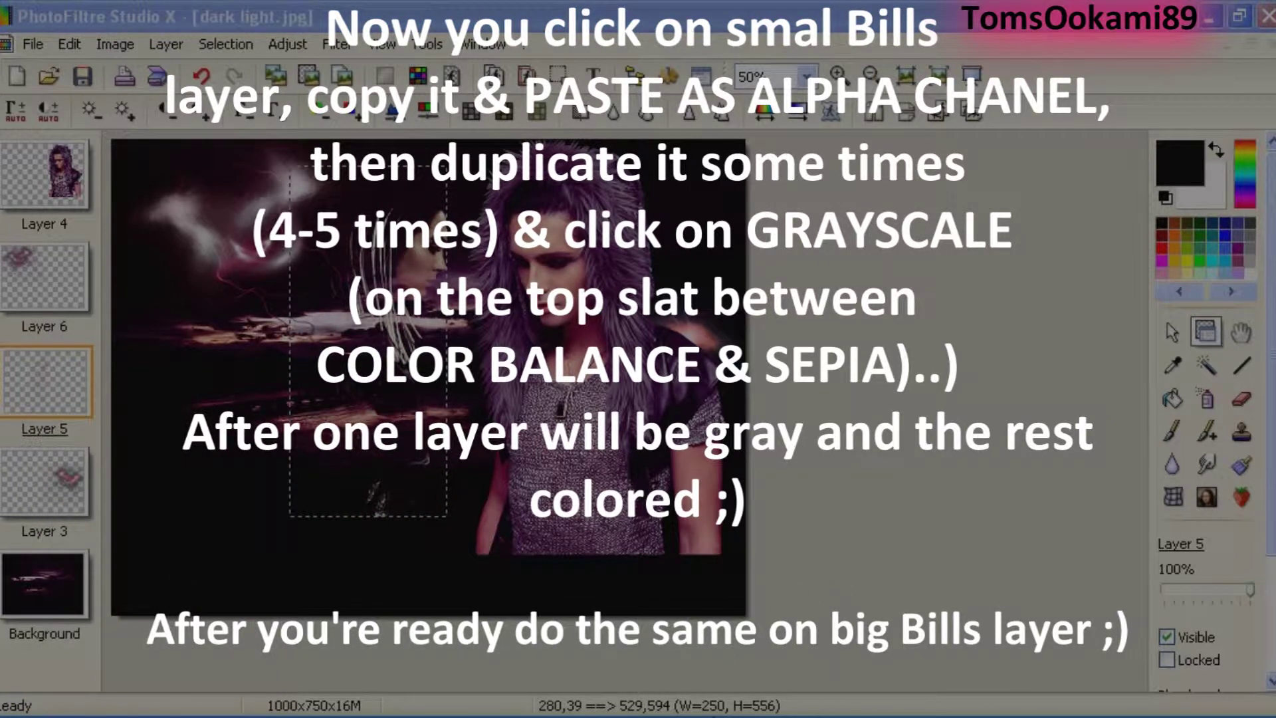
Move the faded long-haired figure up and to the left, to about 228,-11 on the canvas.
{"action": "mouse_move", "coordinate": [399, 244]}
{"action": "left_mouse_down"}
{"action": "mouse_move", "coordinate": [398, 227]}
{"action": "mouse_move", "coordinate": [396, 244]}
{"action": "left_mouse_up"}
{"action": "key", "text": "Page_Down"}
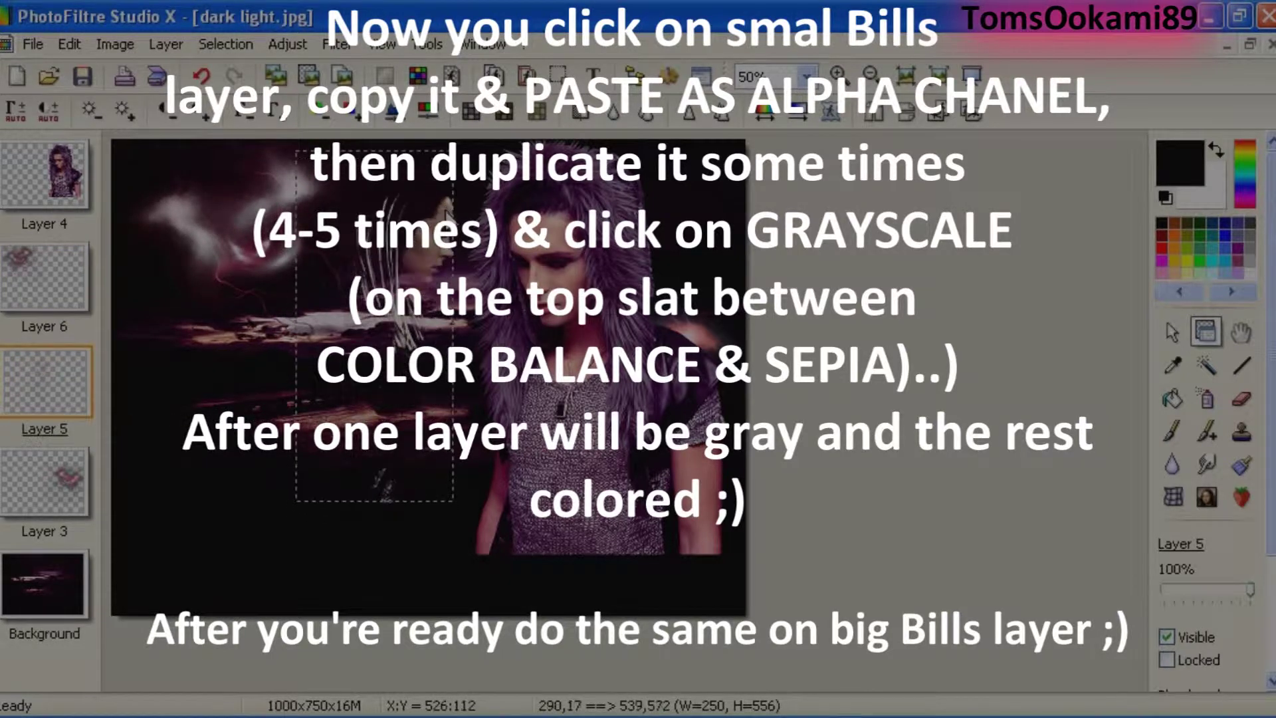
{"action": "left_click_drag", "start_coordinate": [446, 206], "coordinate": [406, 198]}
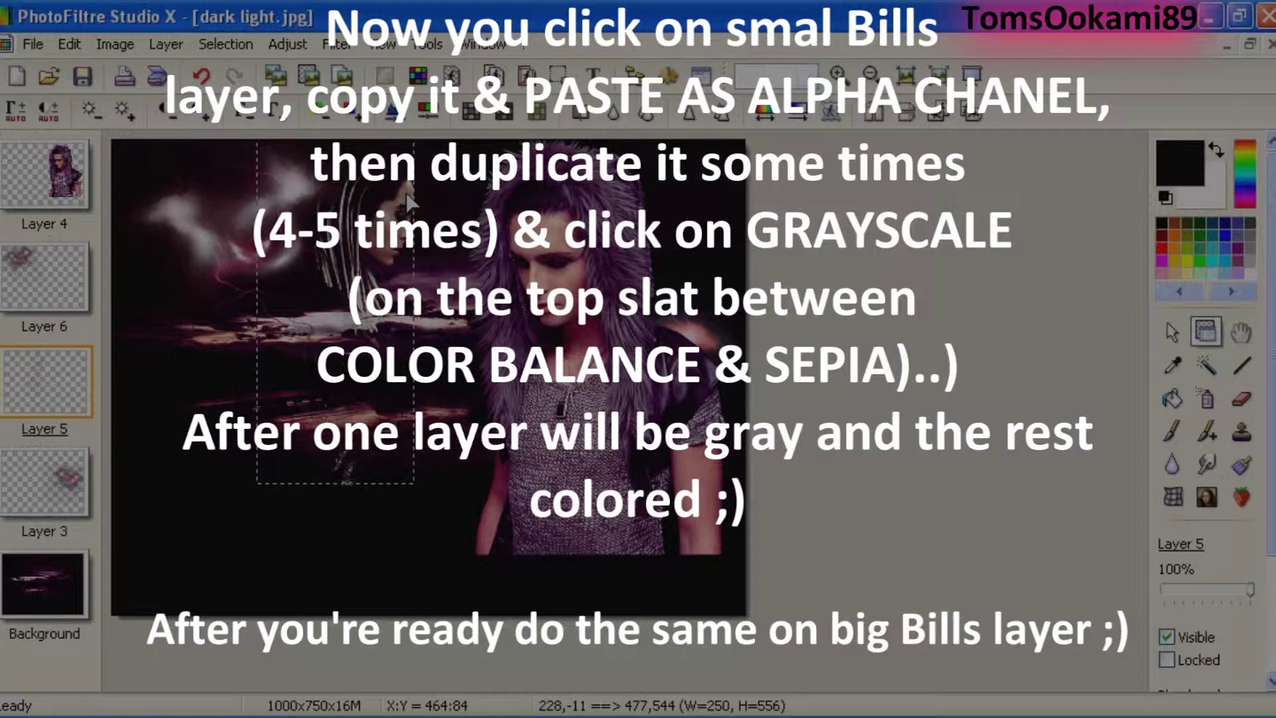
Duplicate the faded long-haired figure's layer and the flash layer above it once each.
{"action": "right_click", "coordinate": [407, 197]}
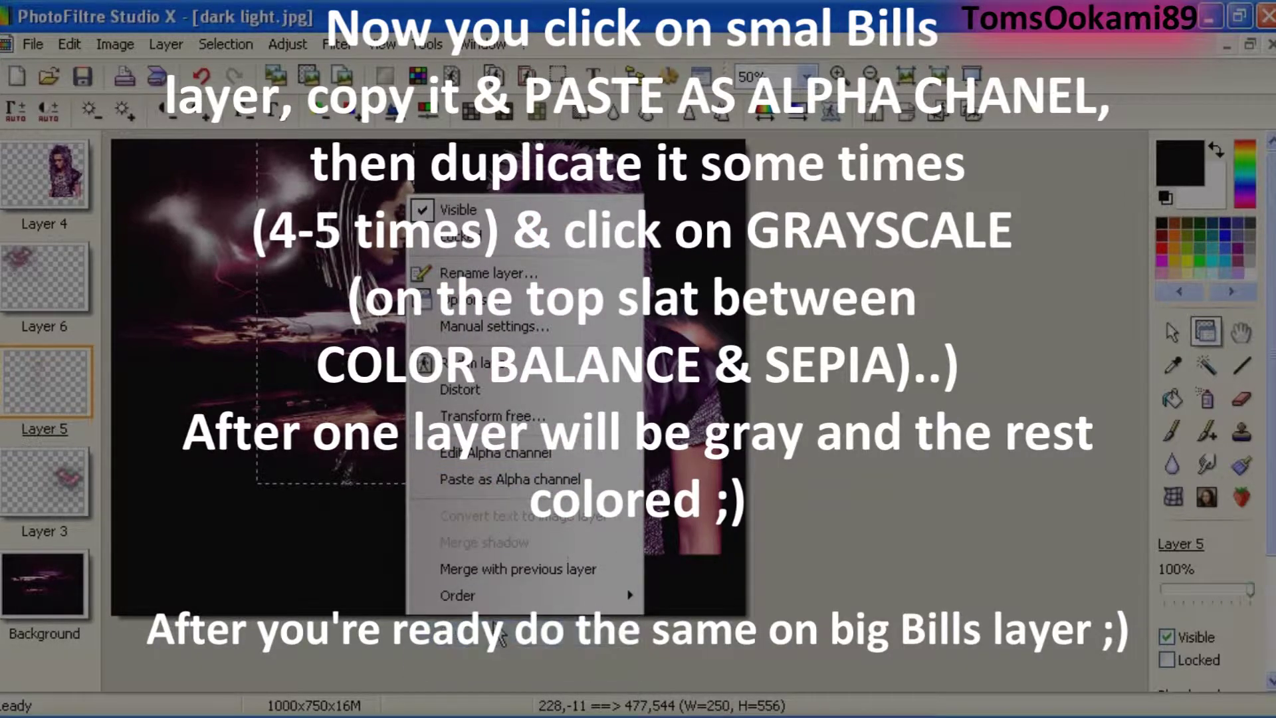
{"action": "left_click", "coordinate": [405, 280]}
{"action": "key", "text": "ctrl+d"}
{"action": "right_click", "coordinate": [365, 219]}
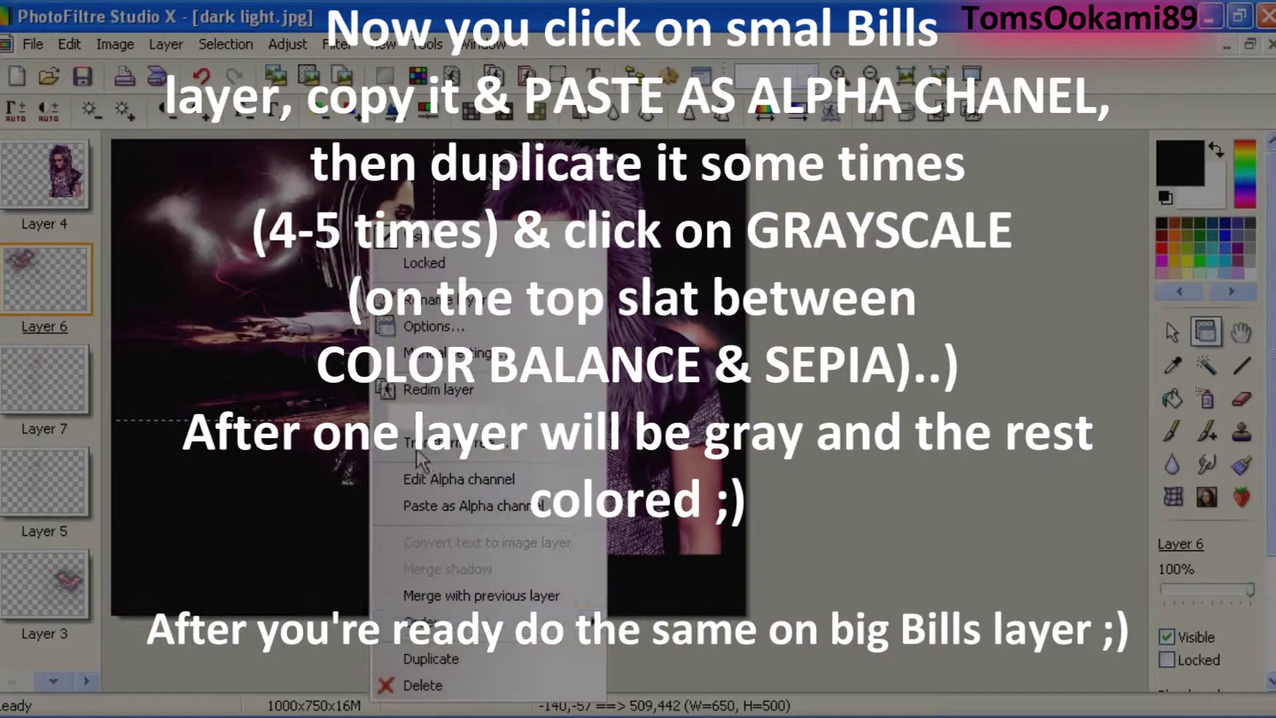
{"action": "left_click", "coordinate": [442, 658]}
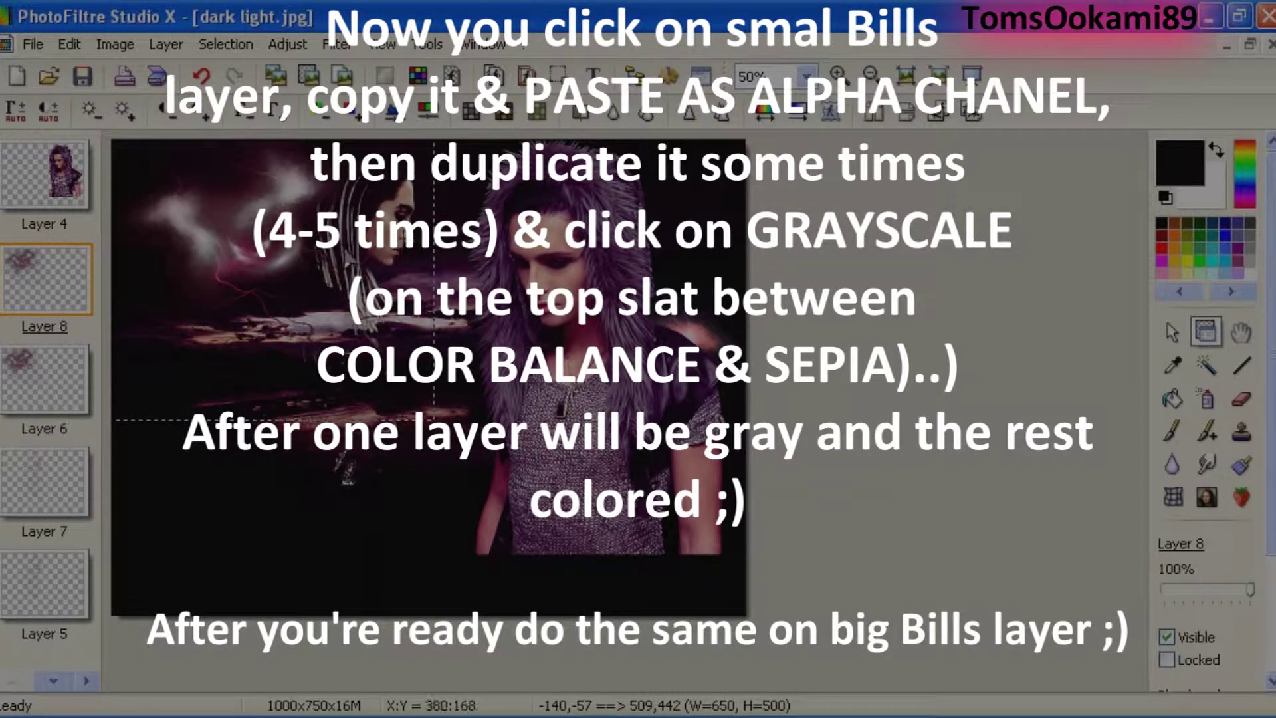
Undo the flash layer's duplication and duplicate the faded long-haired figure's layer two more times.
{"action": "key", "text": "ctrl+z"}
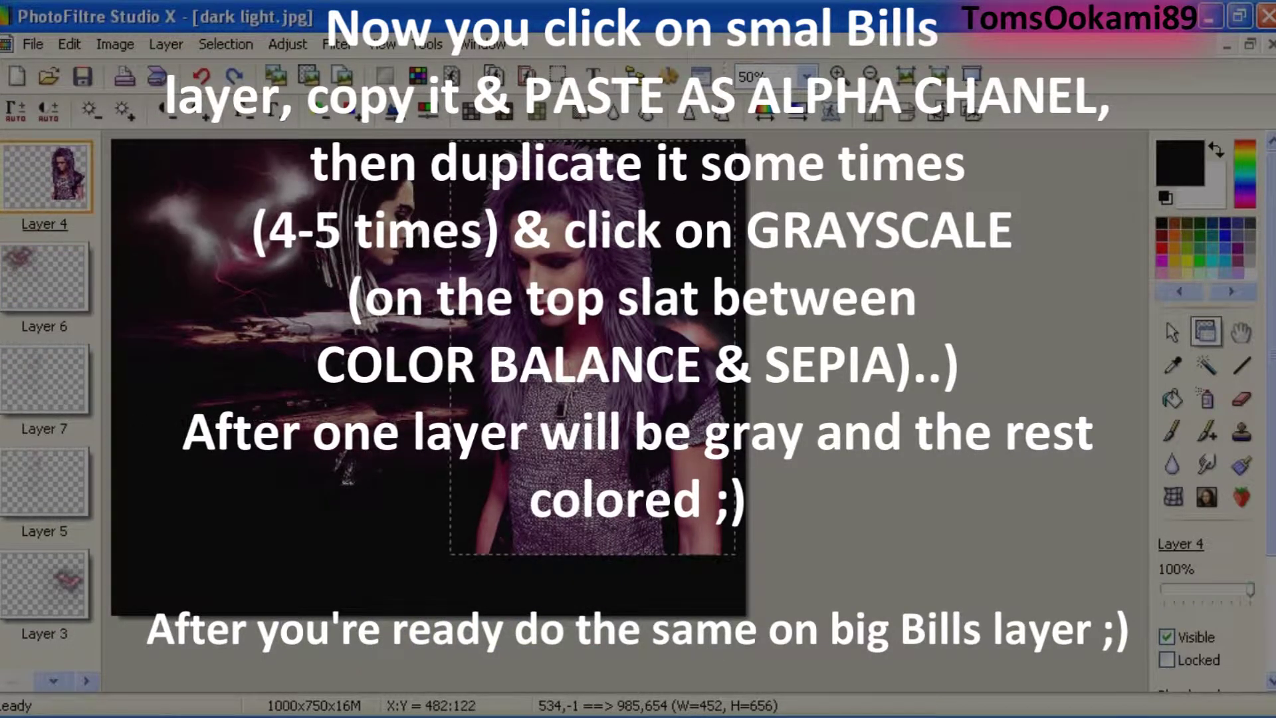
{"action": "left_click", "coordinate": [360, 474]}
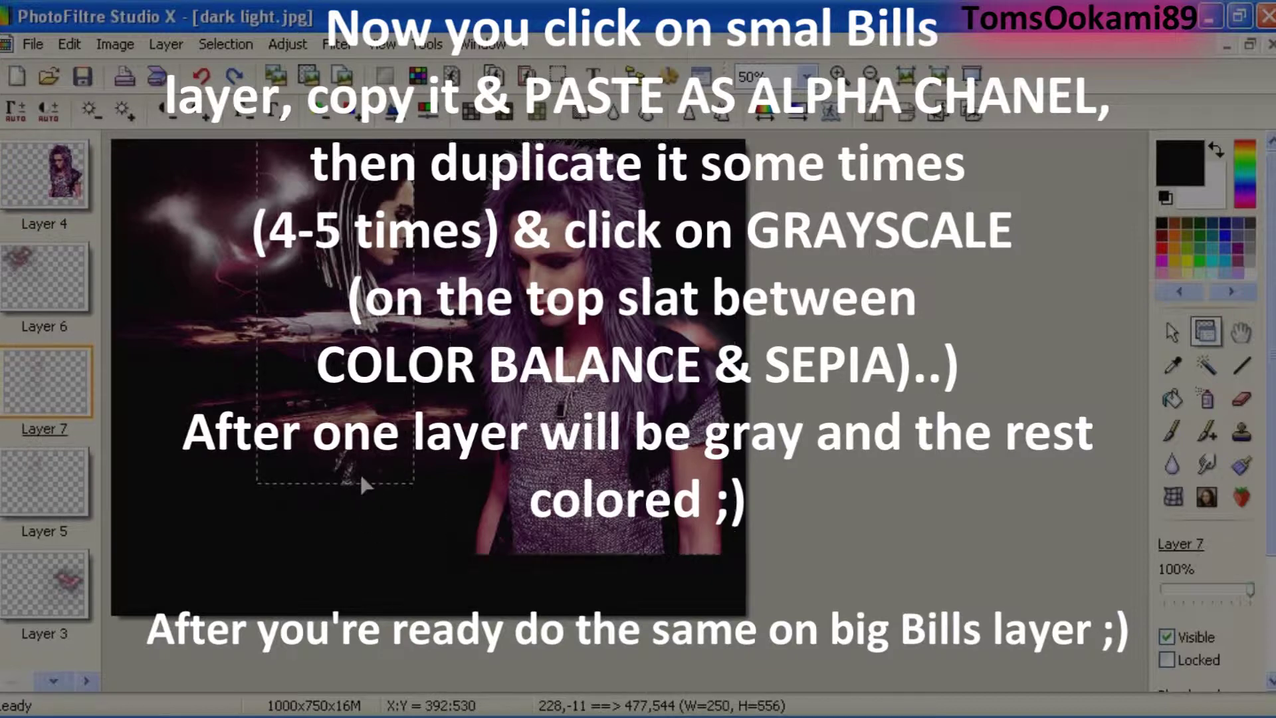
{"action": "right_click", "coordinate": [360, 476]}
{"action": "left_click", "coordinate": [413, 711]}
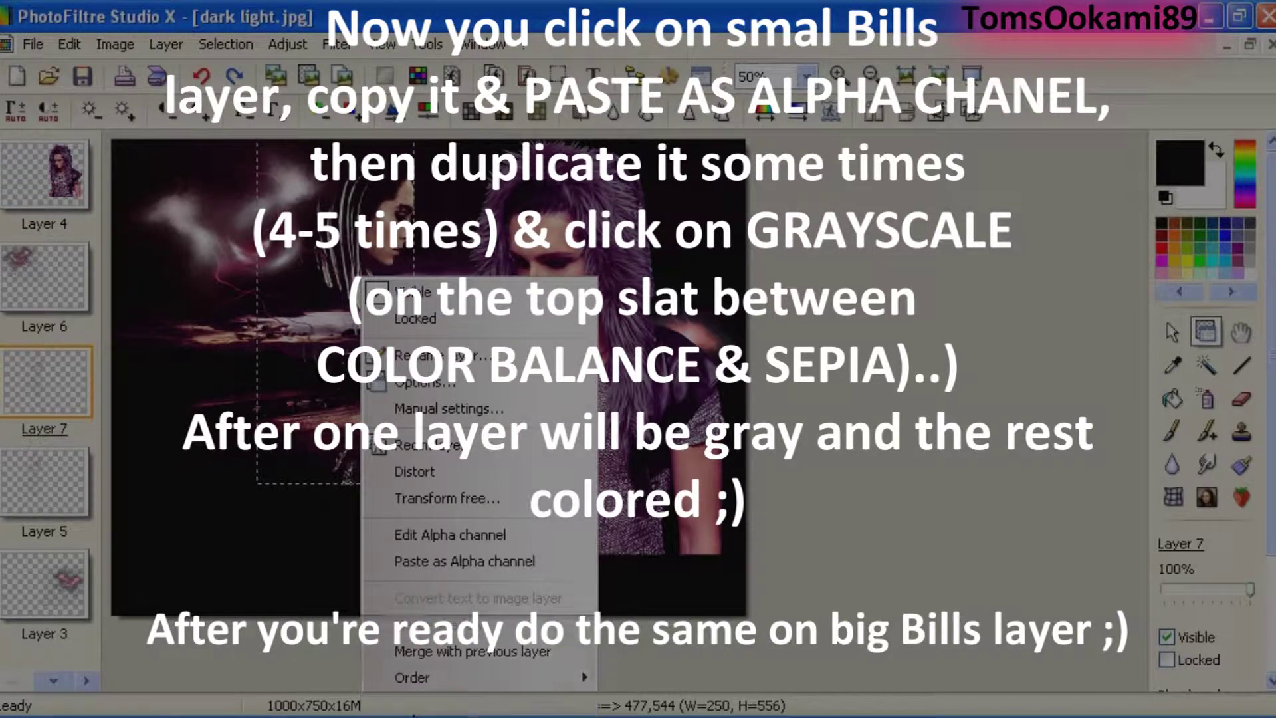
{"action": "right_click", "coordinate": [348, 458]}
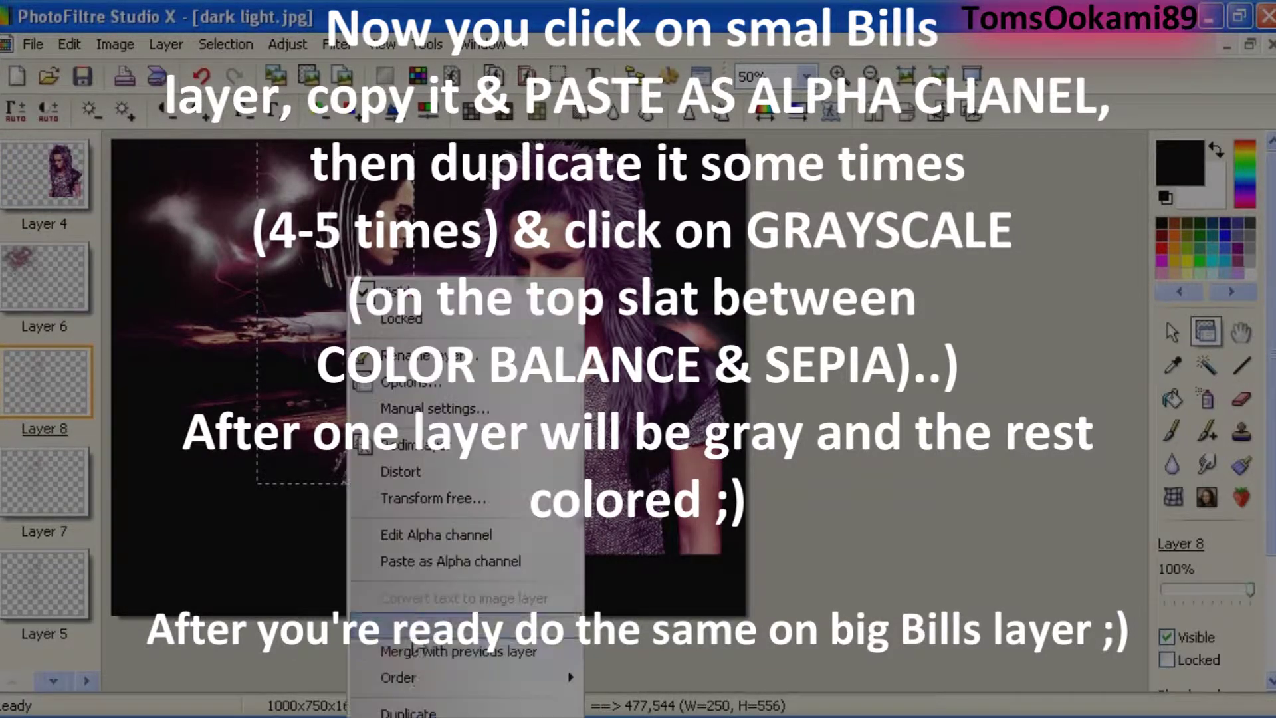
{"action": "key", "text": "Escape"}
{"action": "key", "text": "ctrl+v"}
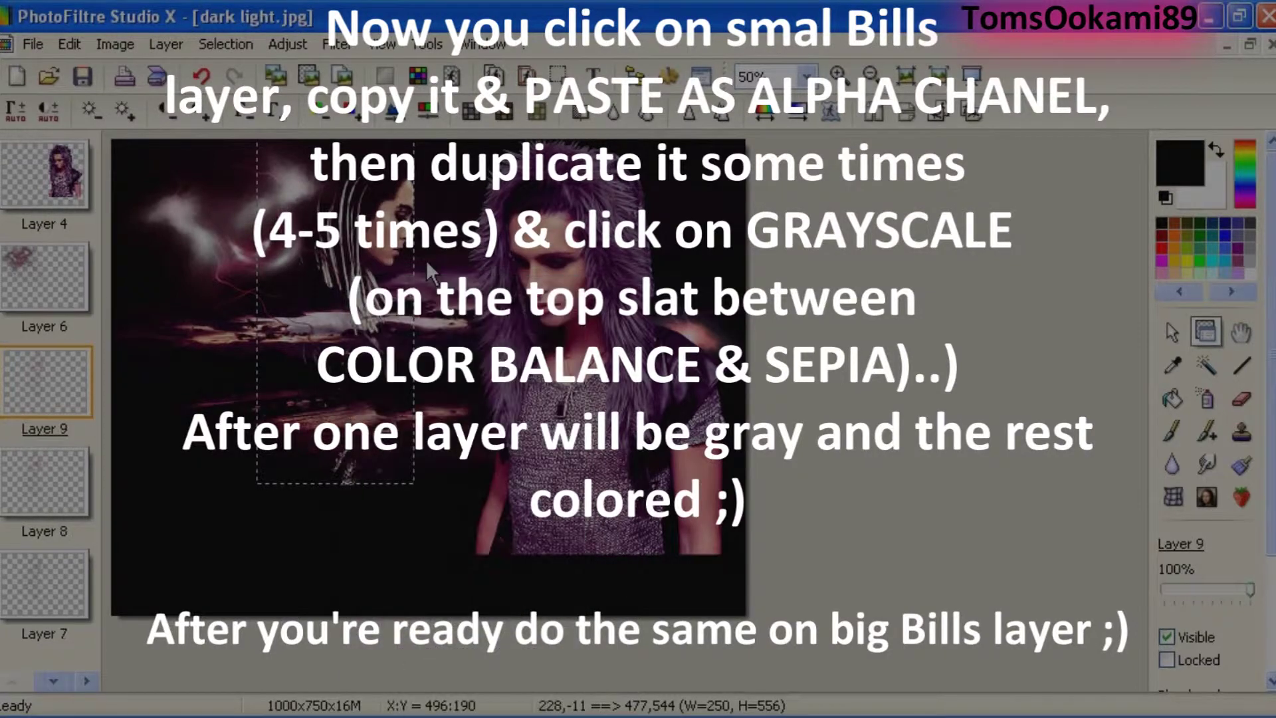
Set the opacity of the topmost copy of the long-haired figure's layer to 86%.
{"action": "scroll", "coordinate": [421, 256], "scroll_direction": "up", "scroll_amount": 1}
{"action": "scroll", "coordinate": [414, 231], "scroll_direction": "up", "scroll_amount": 1}
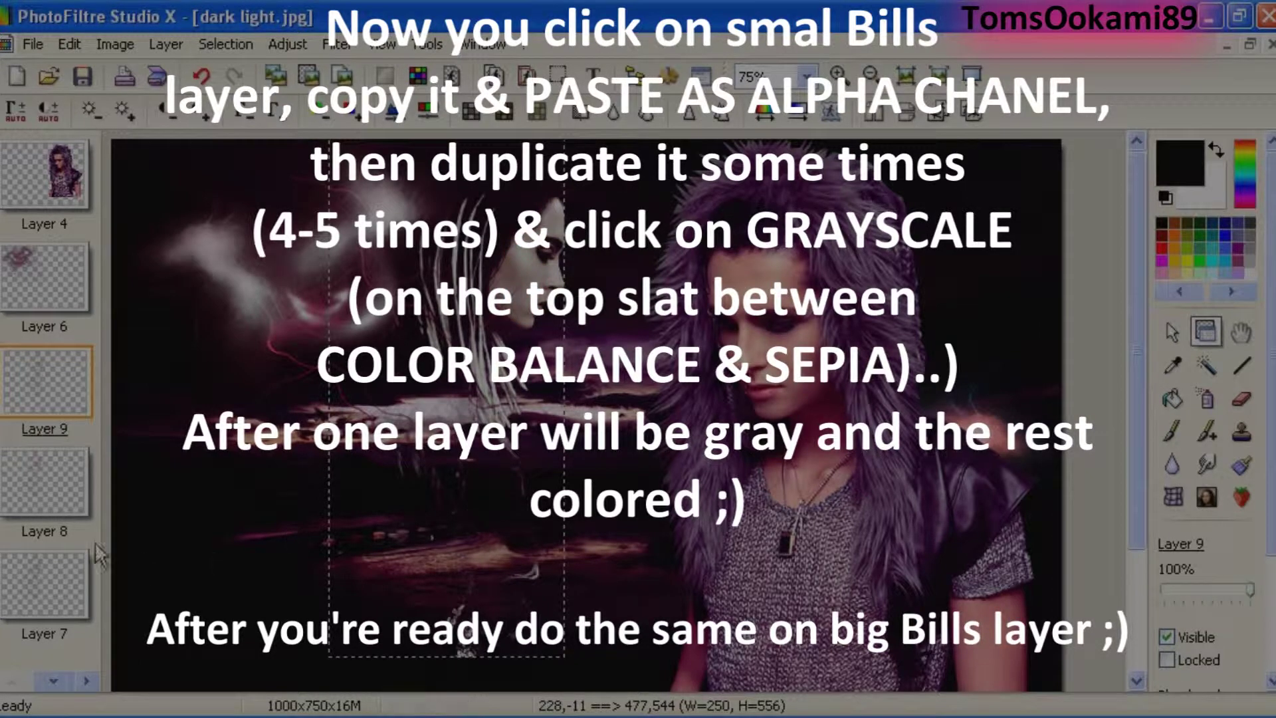
{"action": "right_click", "coordinate": [54, 395]}
{"action": "left_click", "coordinate": [93, 353]}
{"action": "left_click", "coordinate": [290, 189]}
{"action": "left_click", "coordinate": [290, 188]}
{"action": "left_click", "coordinate": [290, 188]}
{"action": "scroll", "coordinate": [289, 187], "scroll_direction": "down", "scroll_amount": 8}
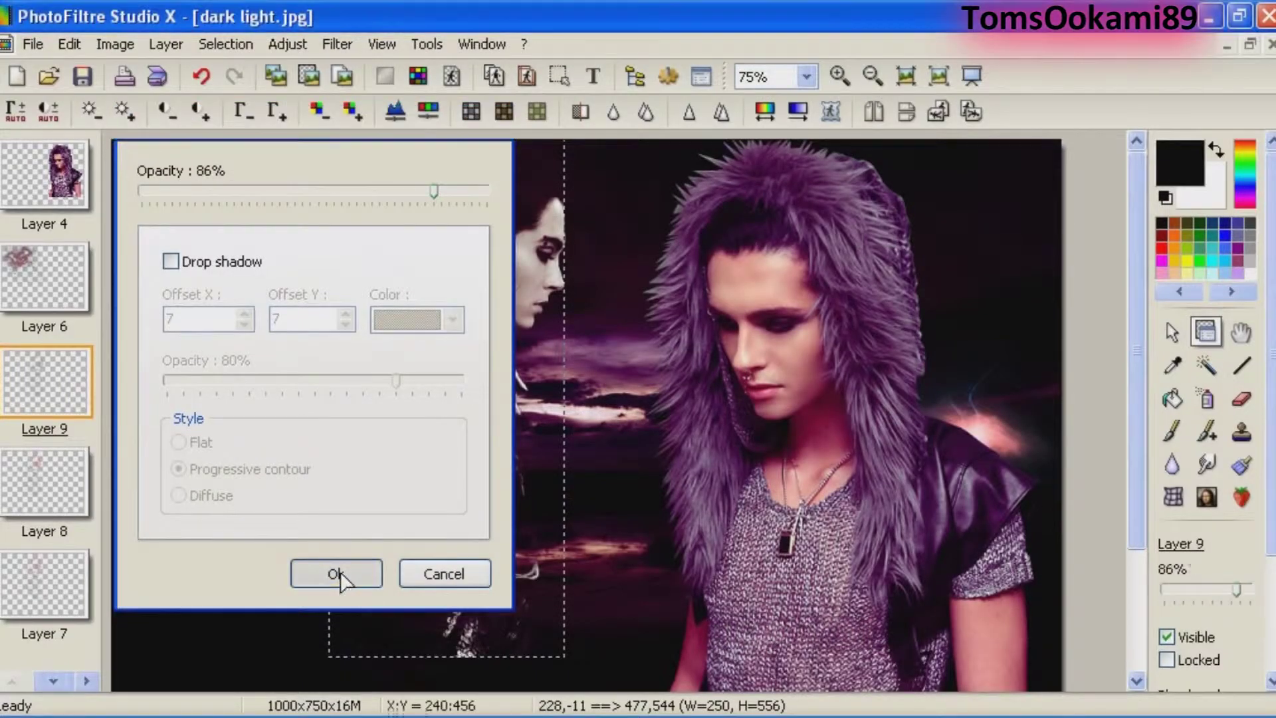
{"action": "left_click", "coordinate": [339, 574]}
Paste the hooded figure's copy onto its layer as Alpha channel and move the red flash over it down to 502,233.
{"action": "left_click", "coordinate": [772, 362]}
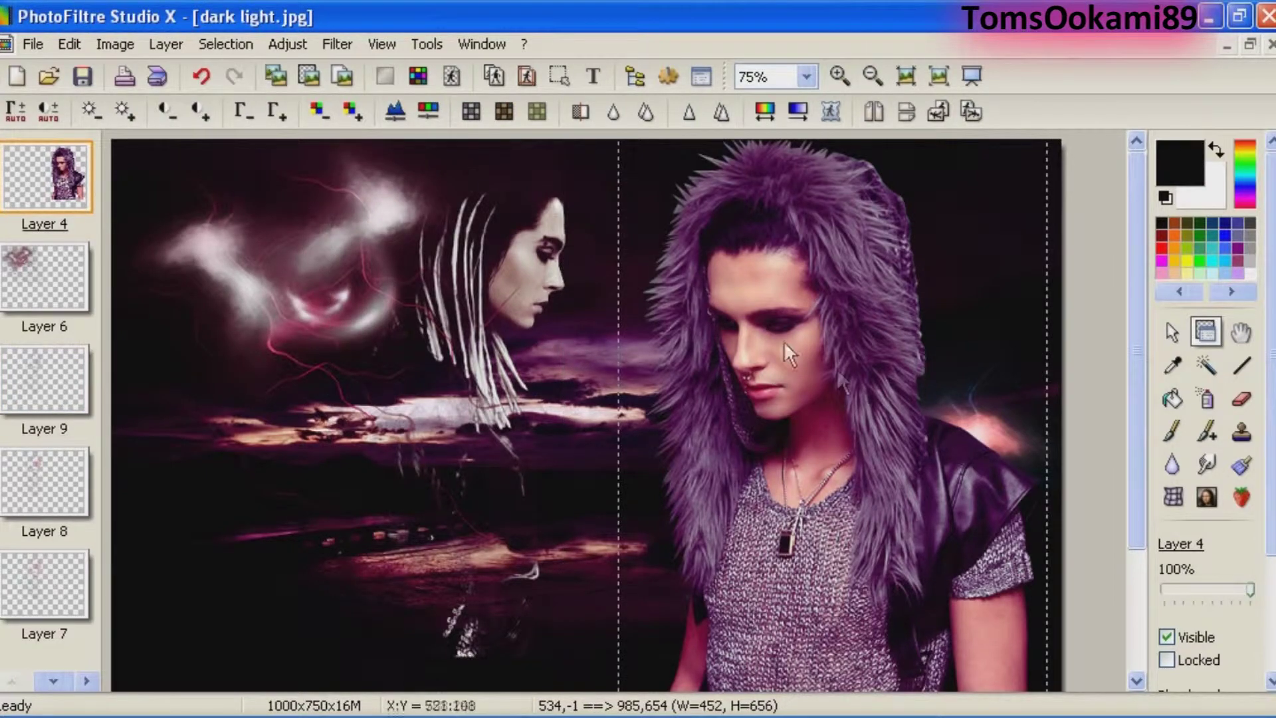
{"action": "right_click", "coordinate": [776, 212]}
{"action": "left_click", "coordinate": [835, 493]}
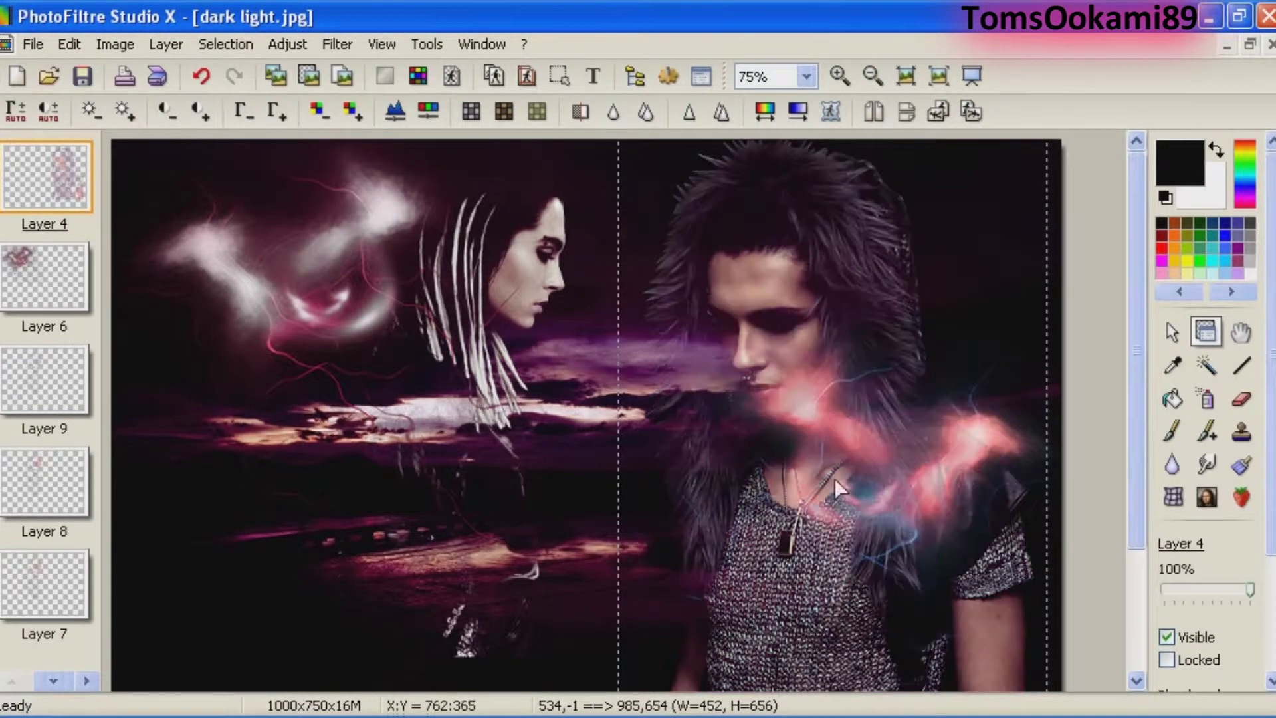
{"action": "left_click", "coordinate": [1002, 460]}
{"action": "left_click_drag", "start_coordinate": [1002, 461], "coordinate": [1001, 521]}
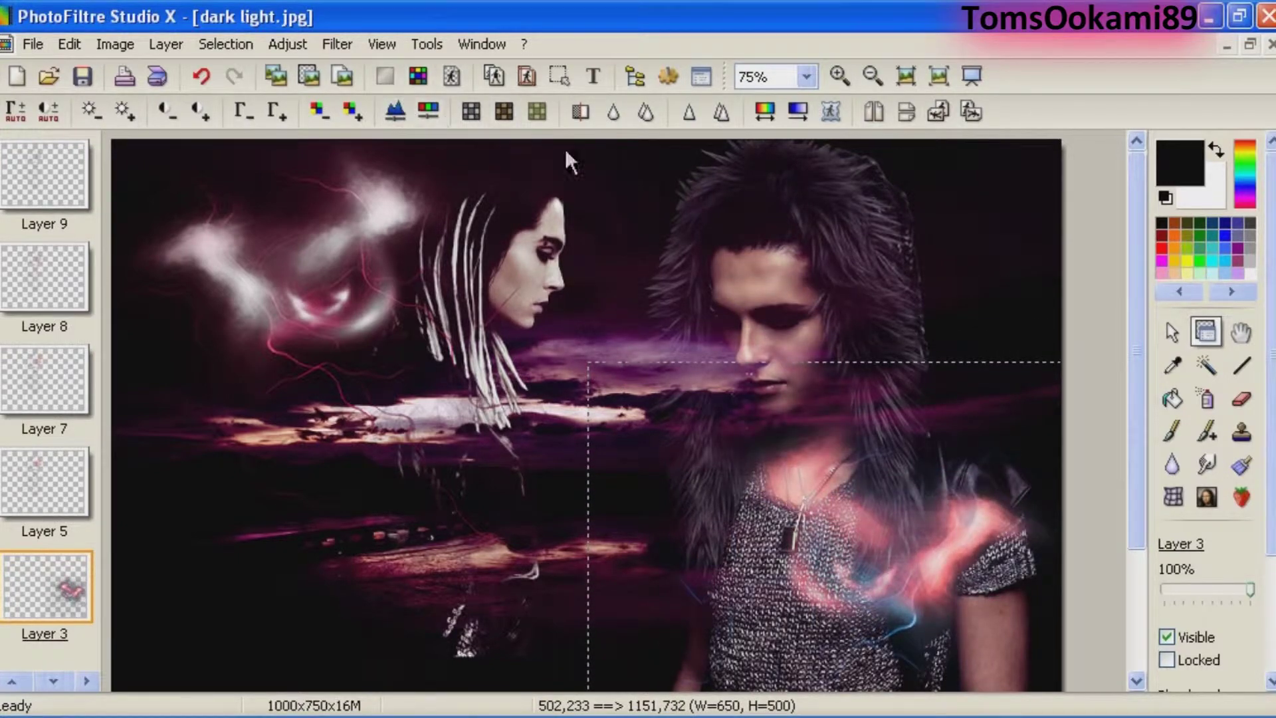
Duplicate the faded hooded figure's layer four times and convert the topmost copy to grayscale.
{"action": "right_click", "coordinate": [771, 229]}
{"action": "left_click", "coordinate": [840, 668]}
{"action": "left_click", "coordinate": [840, 77]}
{"action": "right_click", "coordinate": [800, 315]}
{"action": "left_click", "coordinate": [824, 638]}
{"action": "right_click", "coordinate": [716, 249]}
{"action": "left_click", "coordinate": [857, 688]}
{"action": "right_click", "coordinate": [826, 465]}
{"action": "left_click", "coordinate": [837, 707]}
{"action": "scroll", "coordinate": [842, 540], "scroll_direction": "up", "scroll_amount": 1}
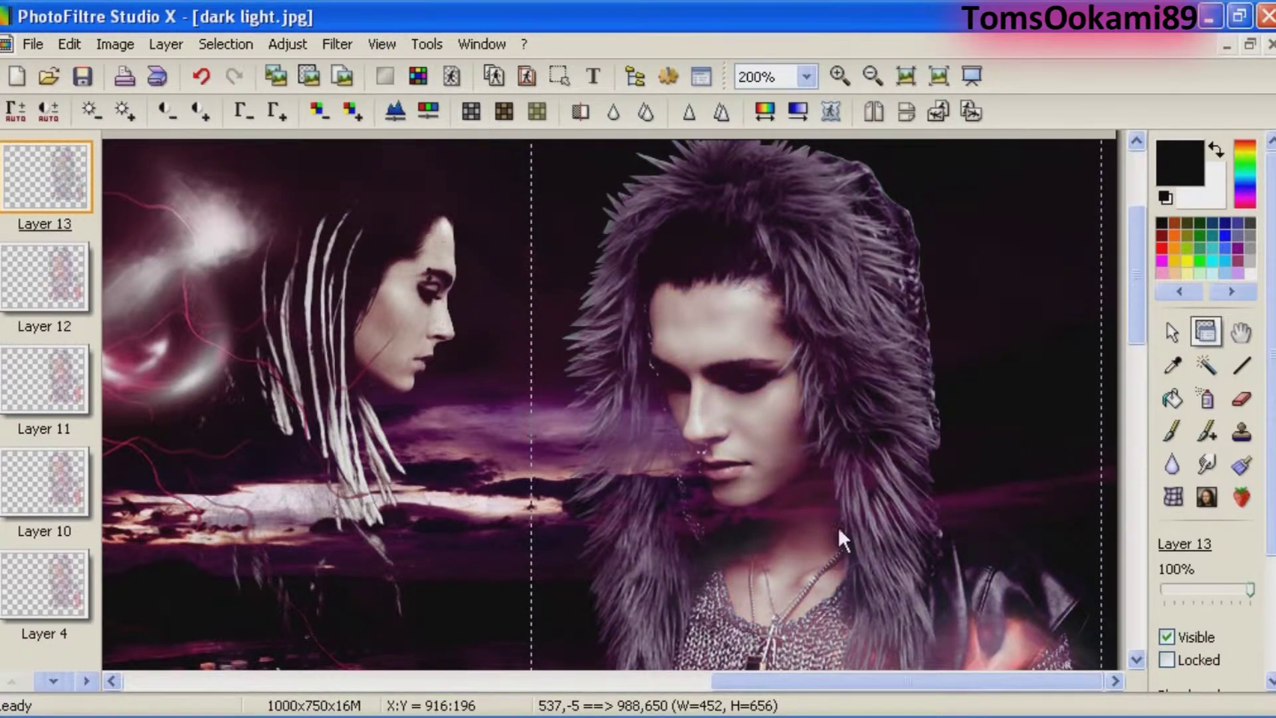
{"action": "scroll", "coordinate": [578, 436], "scroll_direction": "down", "scroll_amount": 3}
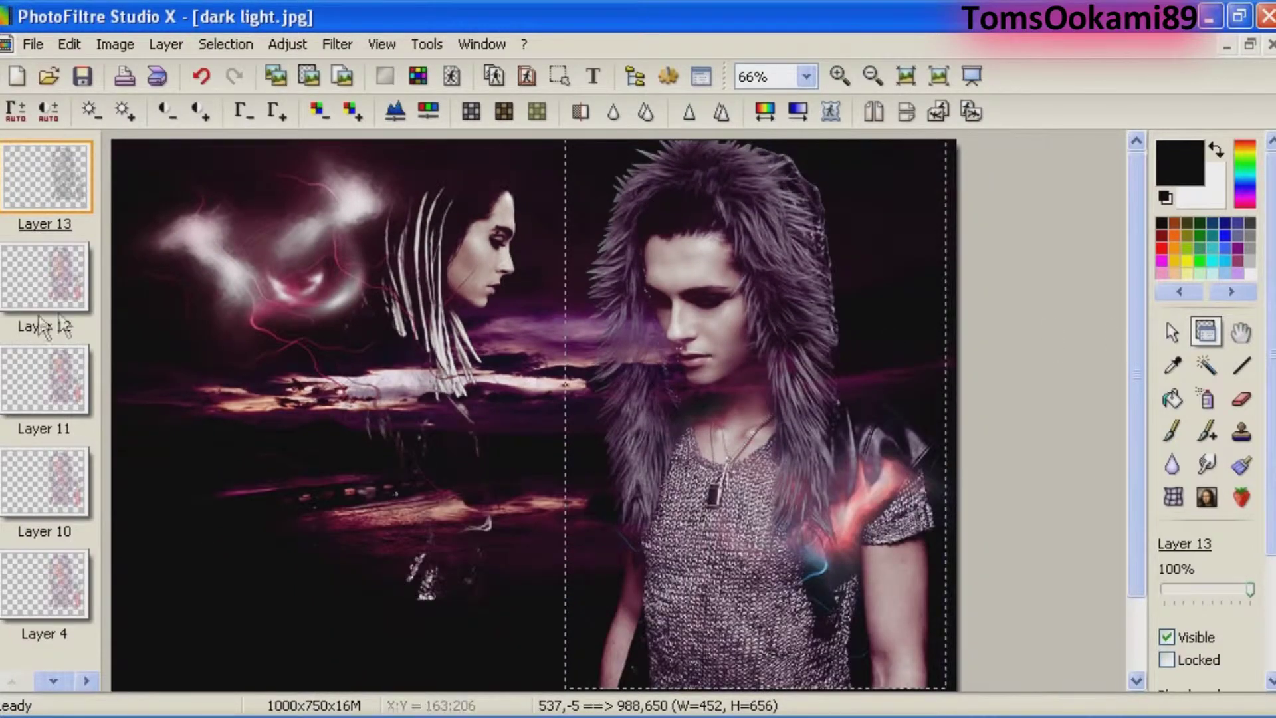
Merge the four hooded figure copies down into the figure's original layer.
{"action": "key", "text": "ctrl+e"}
{"action": "key", "text": "ctrl+e"}
{"action": "key", "text": "ctrl+e"}
{"action": "key", "text": "ctrl+e"}
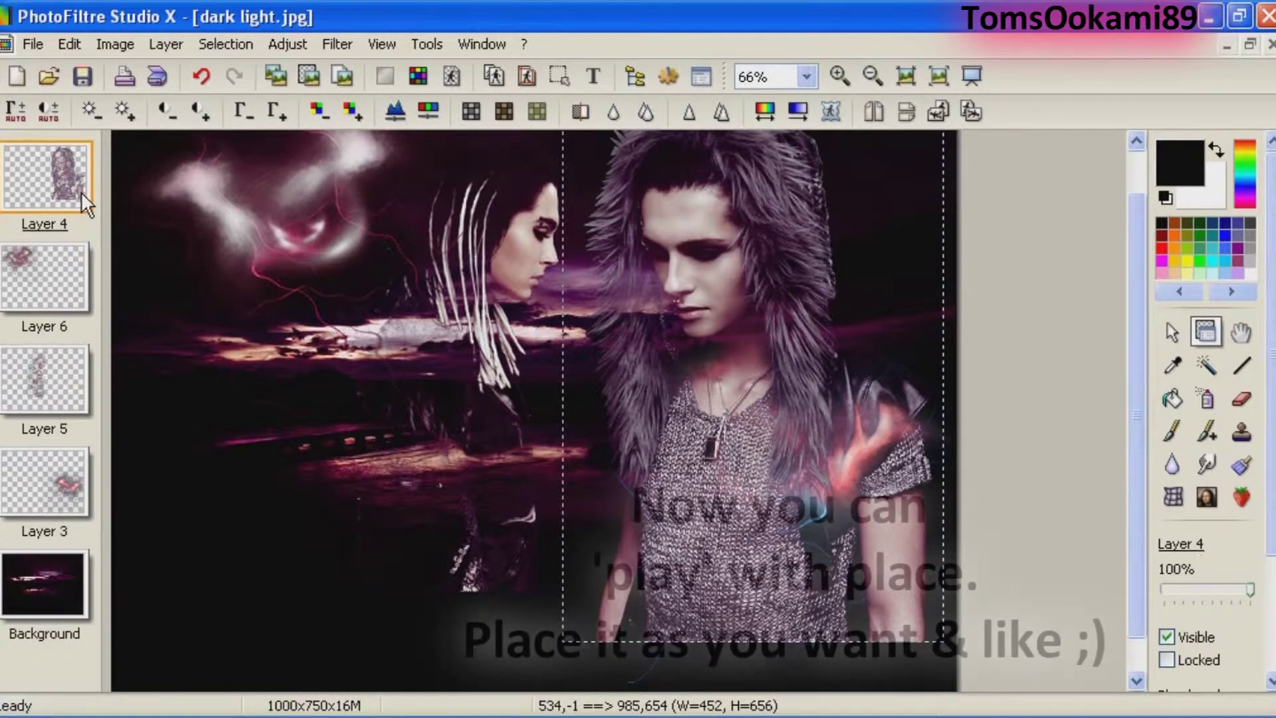
Raise the long-haired figure's layer above the neighbouring flash layer and reposition both, the figure to 235,27 and the flash slightly down and right.
{"action": "left_click", "coordinate": [24, 256]}
{"action": "left_click", "coordinate": [41, 380]}
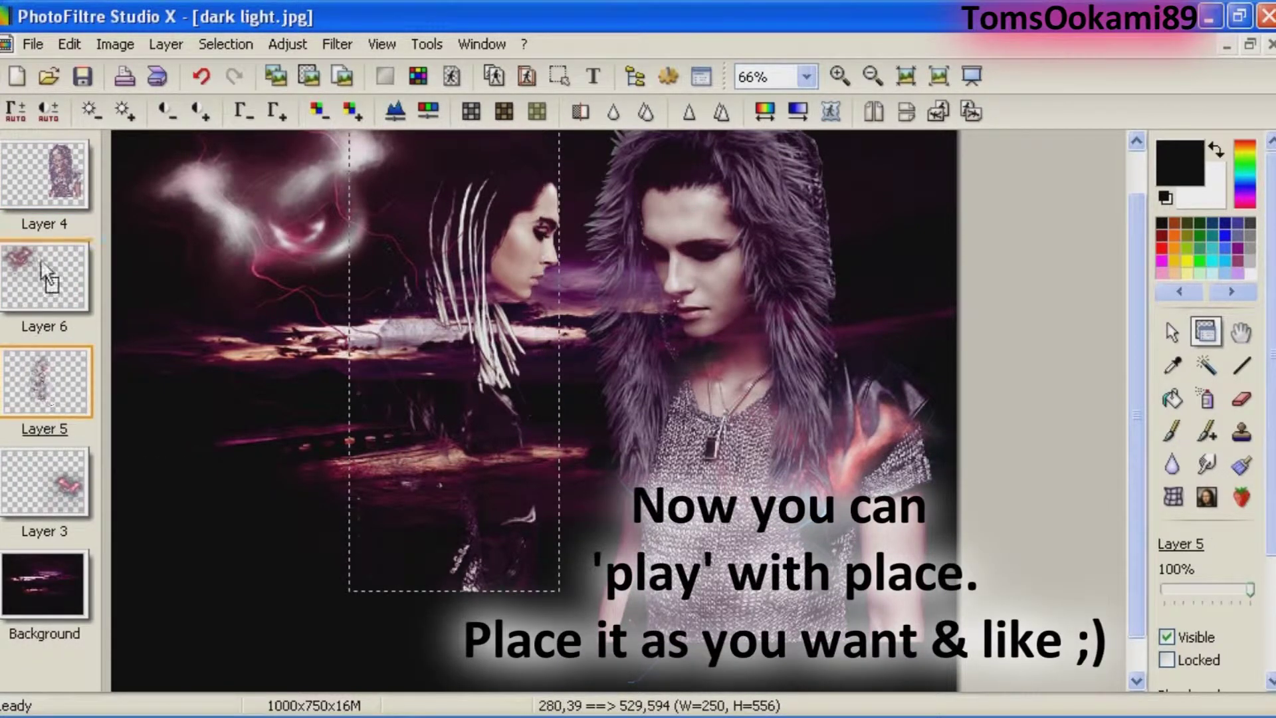
{"action": "left_click_drag", "start_coordinate": [41, 262], "coordinate": [47, 271]}
{"action": "left_click_drag", "start_coordinate": [522, 256], "coordinate": [495, 245]}
{"action": "left_click_drag", "start_coordinate": [276, 214], "coordinate": [297, 237]}
Draw a rectangular selection of 313 x 345 px from 190,238 around the long-haired figure's body, ending exactly at its lower edge.
{"action": "left_click", "coordinate": [1171, 331]}
{"action": "left_click", "coordinate": [1171, 331]}
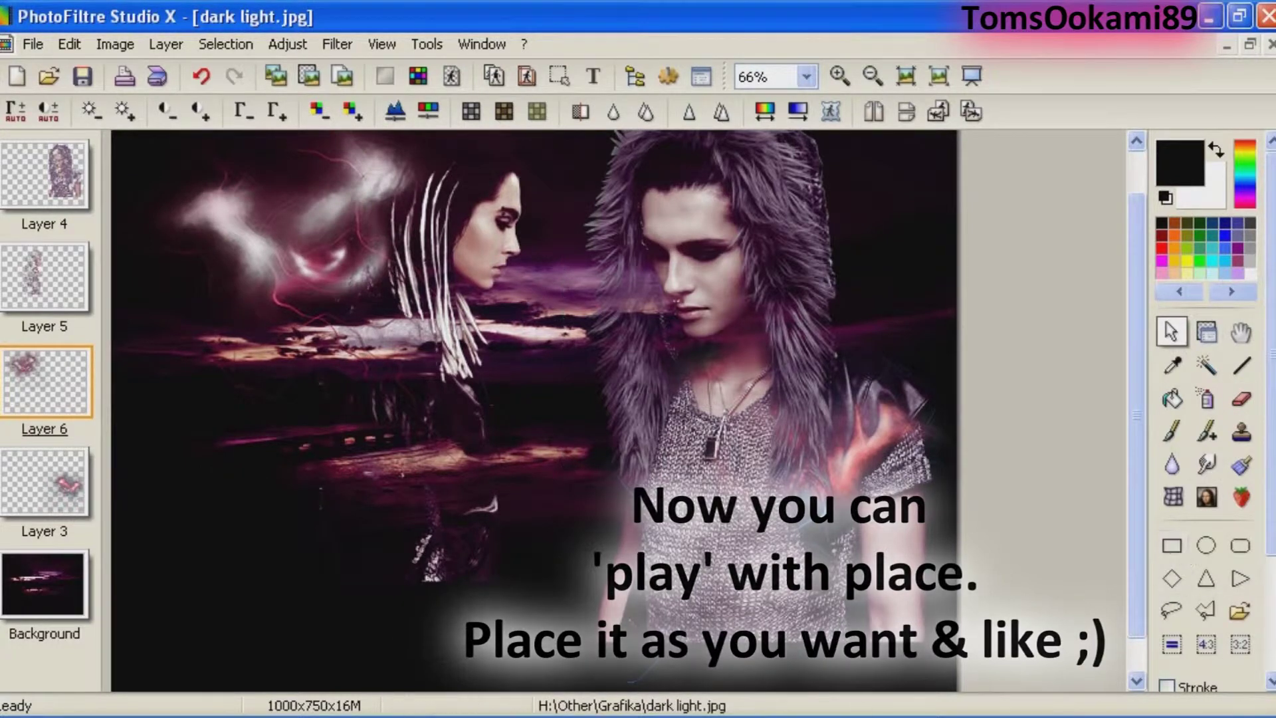
{"action": "left_click_drag", "start_coordinate": [272, 592], "coordinate": [537, 291]}
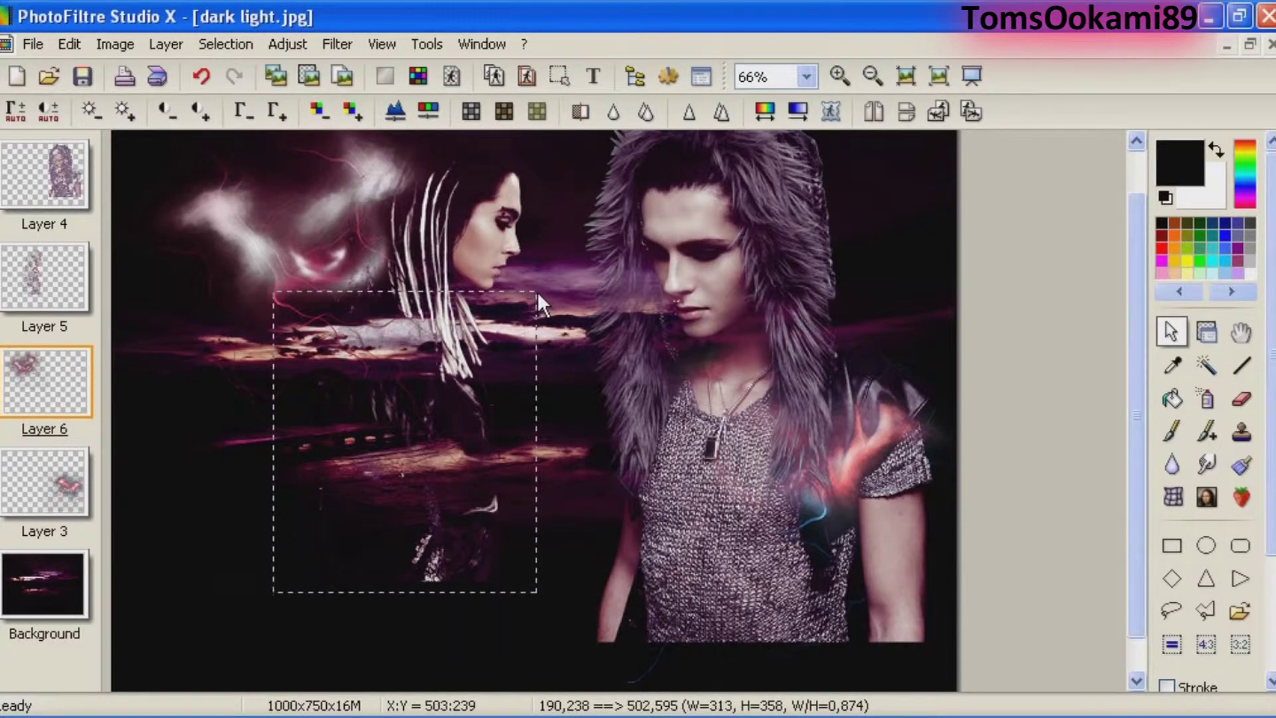
{"action": "scroll", "coordinate": [520, 520], "scroll_direction": "up", "scroll_amount": 2}
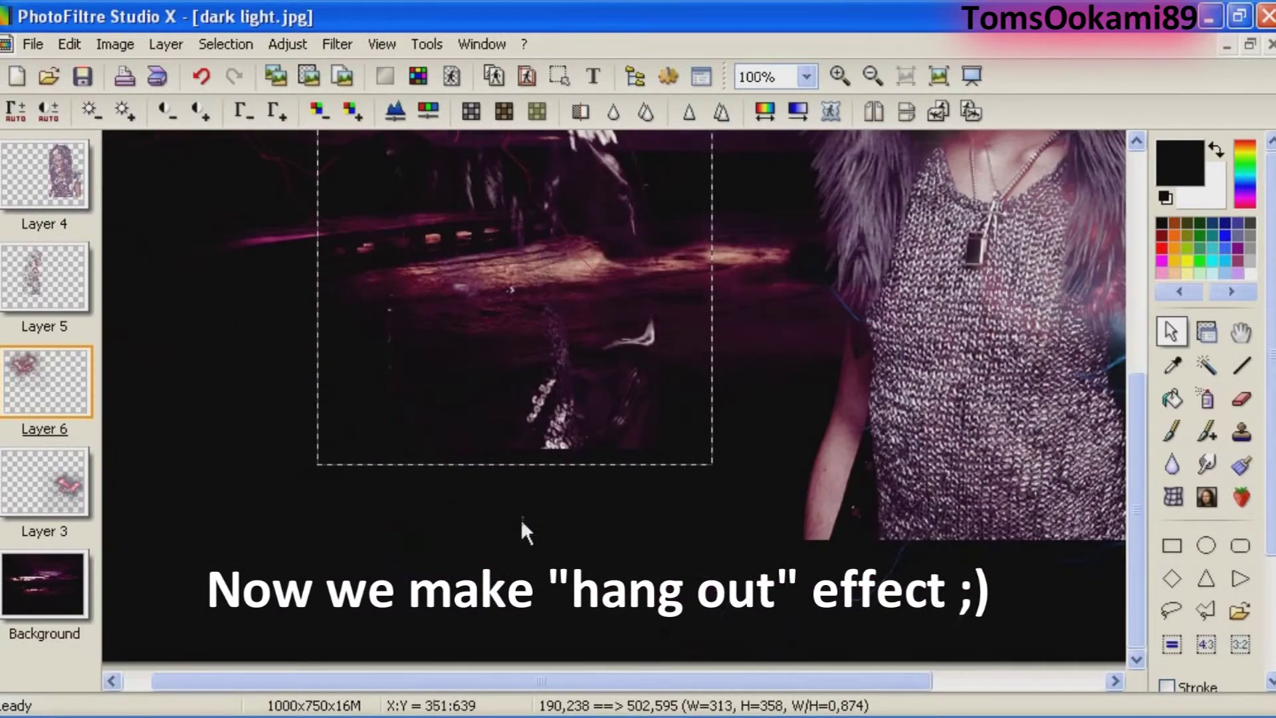
{"action": "left_click_drag", "start_coordinate": [531, 460], "coordinate": [532, 451]}
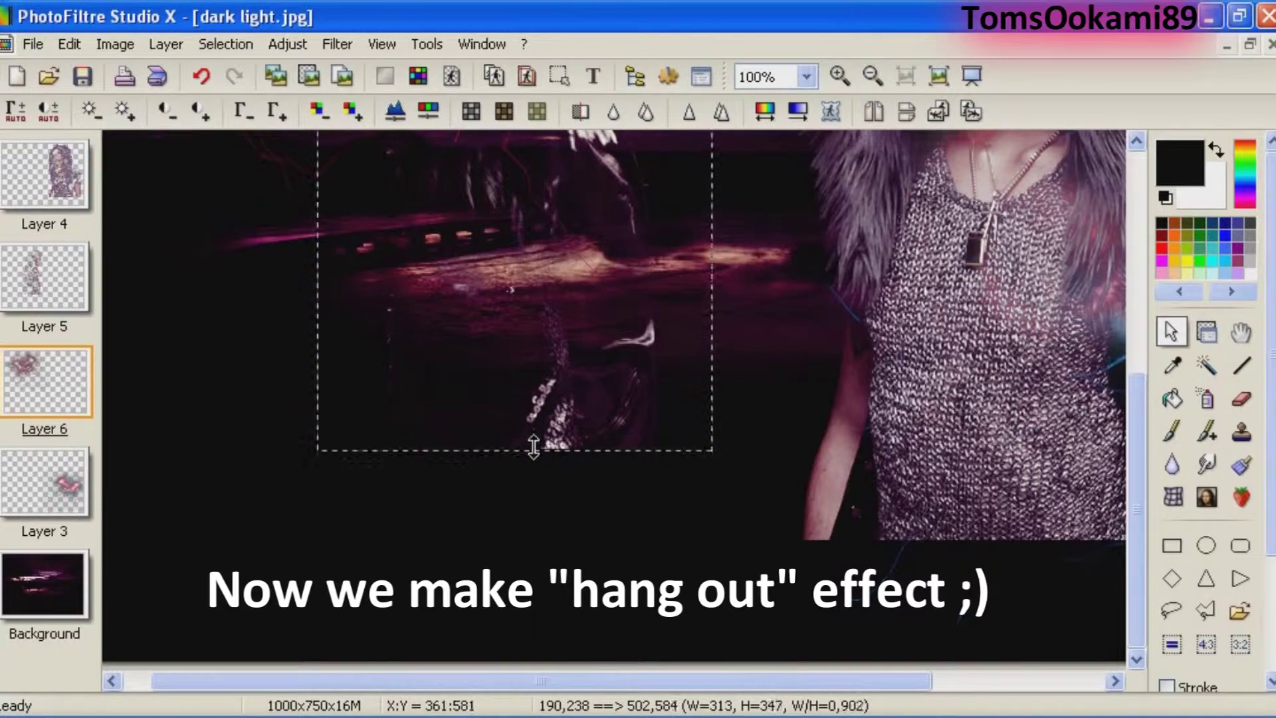
{"action": "scroll", "coordinate": [591, 383], "scroll_direction": "up", "scroll_amount": 2}
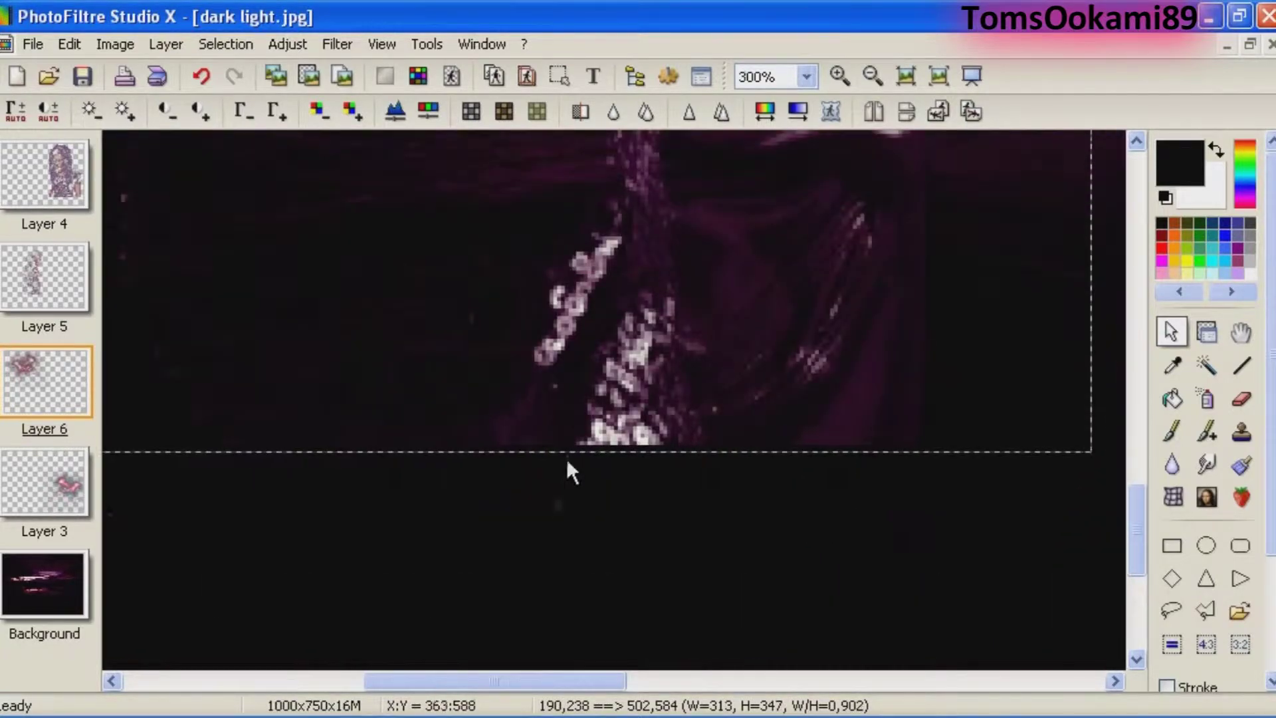
{"action": "left_click_drag", "start_coordinate": [573, 449], "coordinate": [573, 445]}
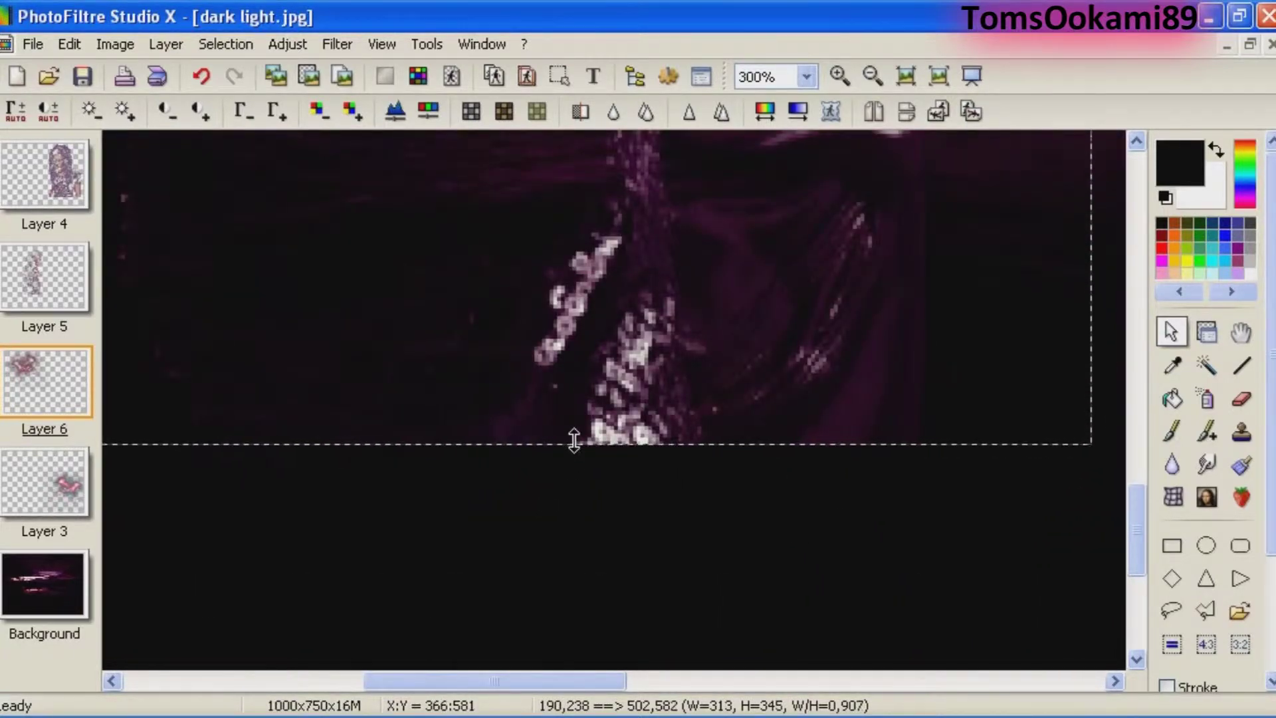
{"action": "scroll", "coordinate": [573, 444], "scroll_direction": "down", "scroll_amount": 3}
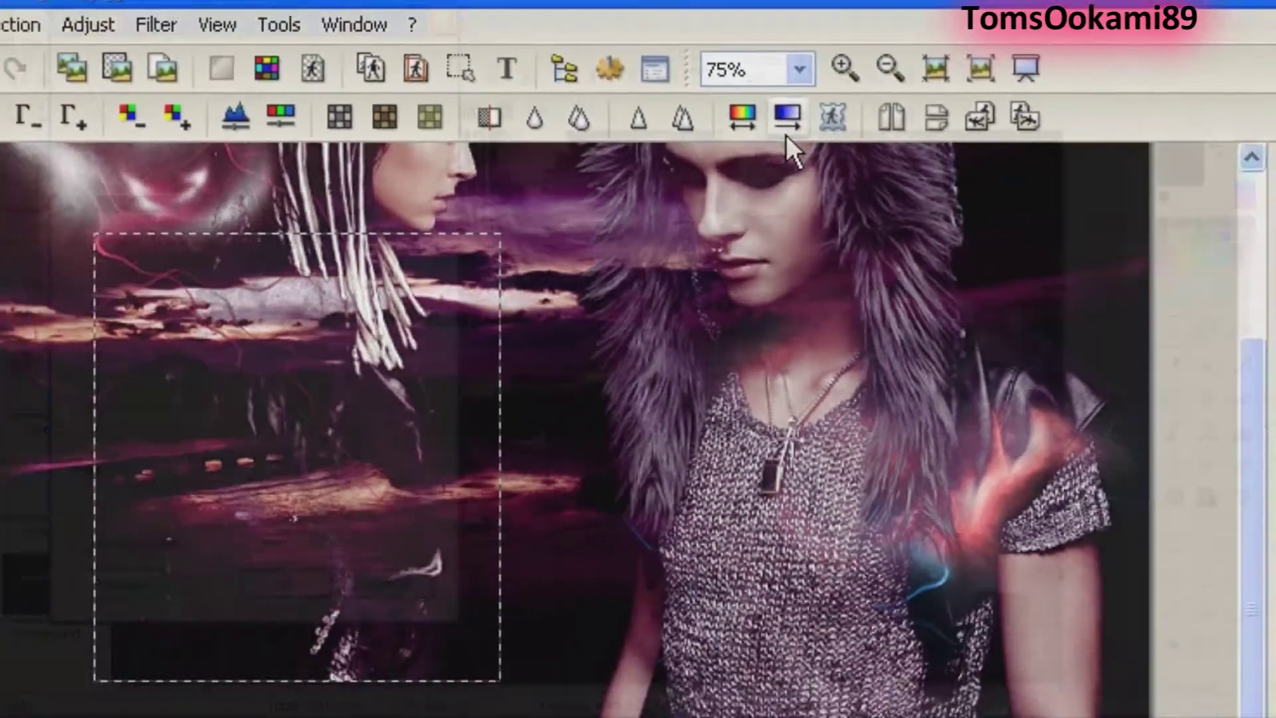
Apply a monochromatic black Gradient with 100% opacity, pointing straight down, five times to the selected part of the long-haired figure's layer.
{"action": "left_click", "coordinate": [598, 299]}
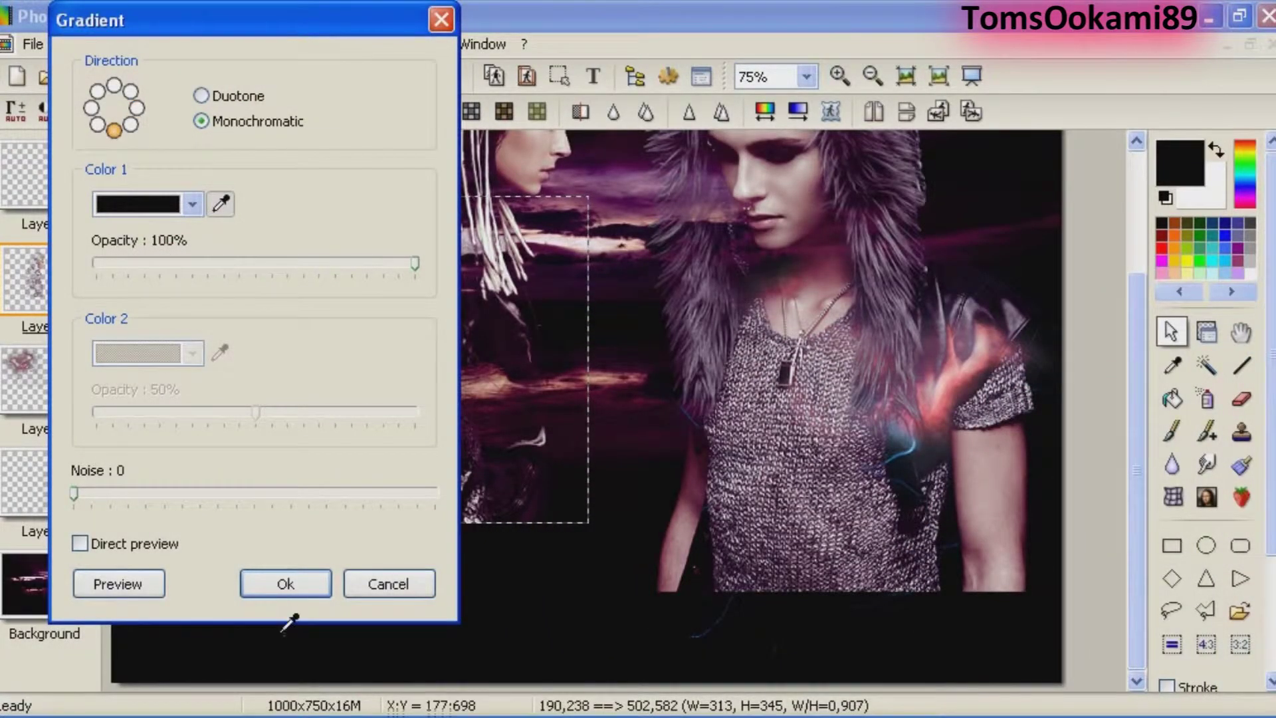
{"action": "left_click", "coordinate": [285, 582]}
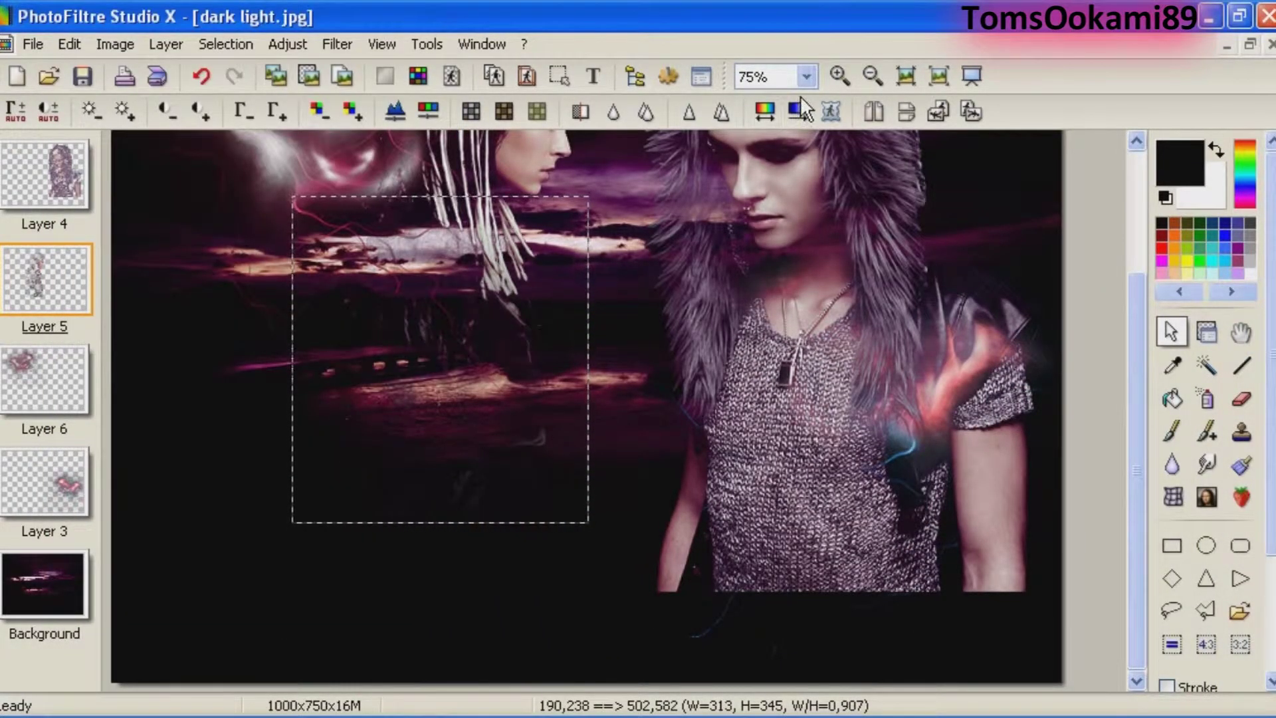
{"action": "left_click", "coordinate": [797, 111]}
{"action": "left_click", "coordinate": [277, 584]}
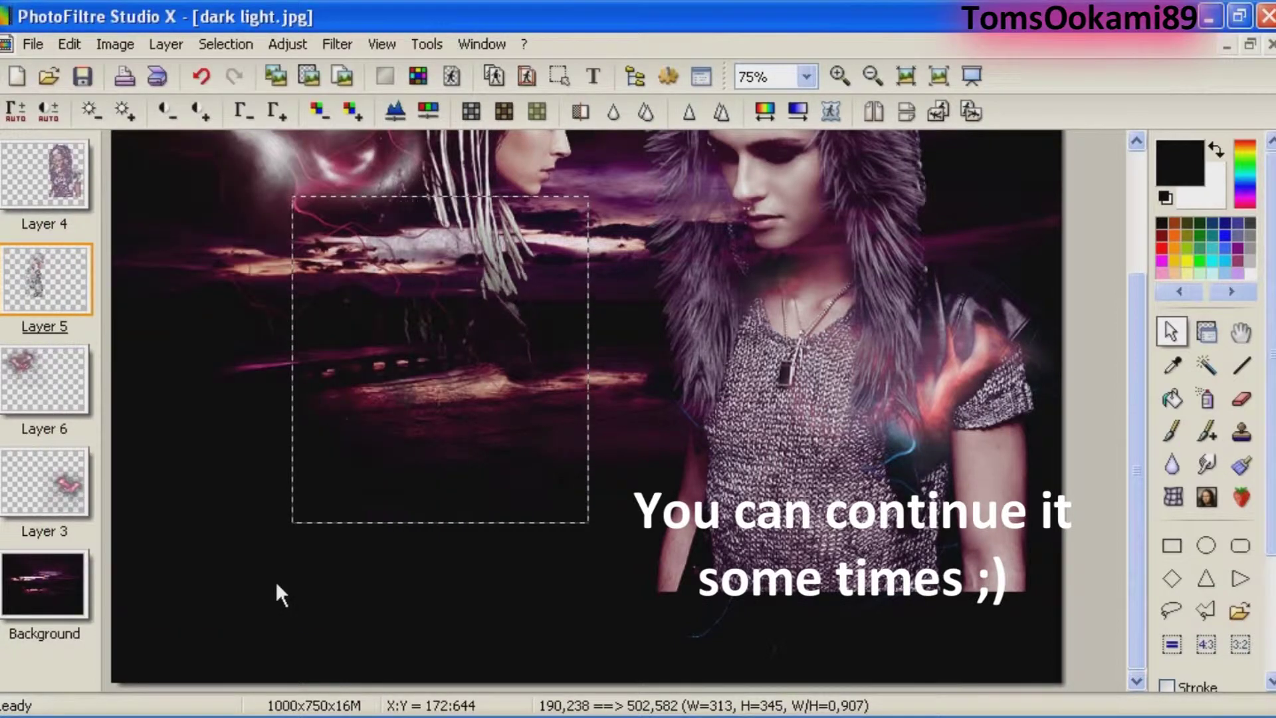
{"action": "left_click", "coordinate": [794, 111]}
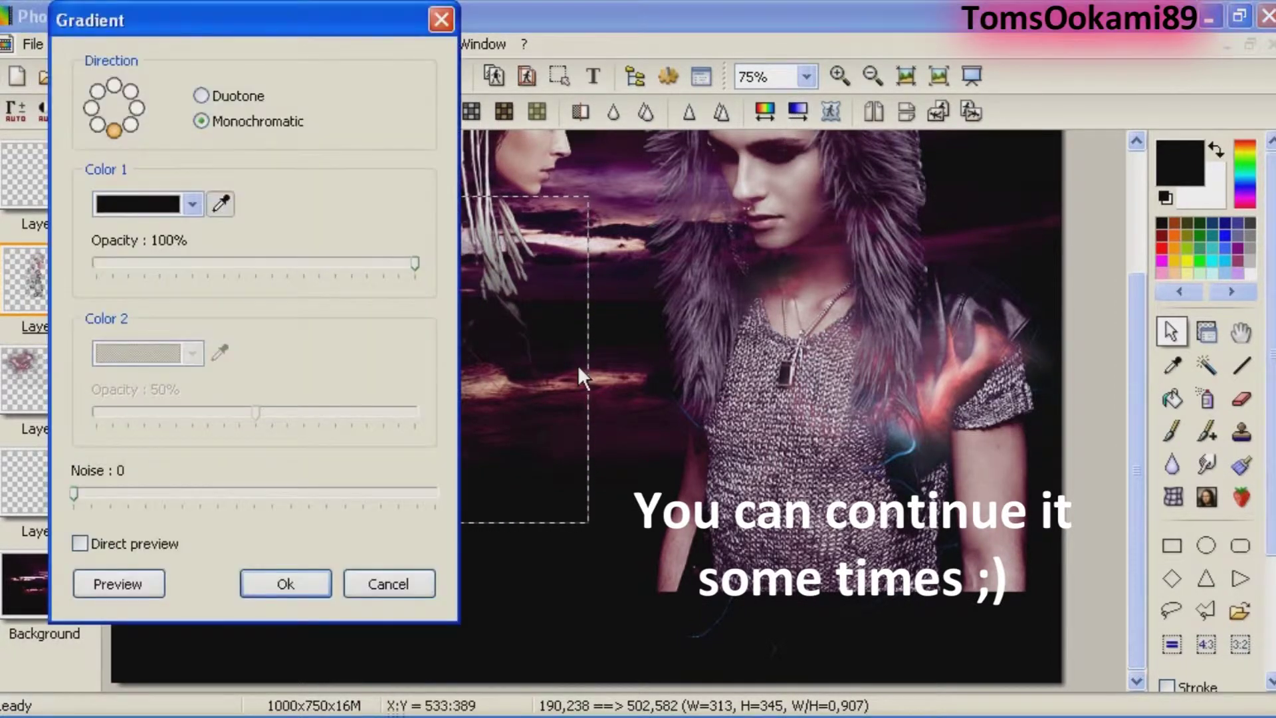
{"action": "left_click", "coordinate": [295, 573]}
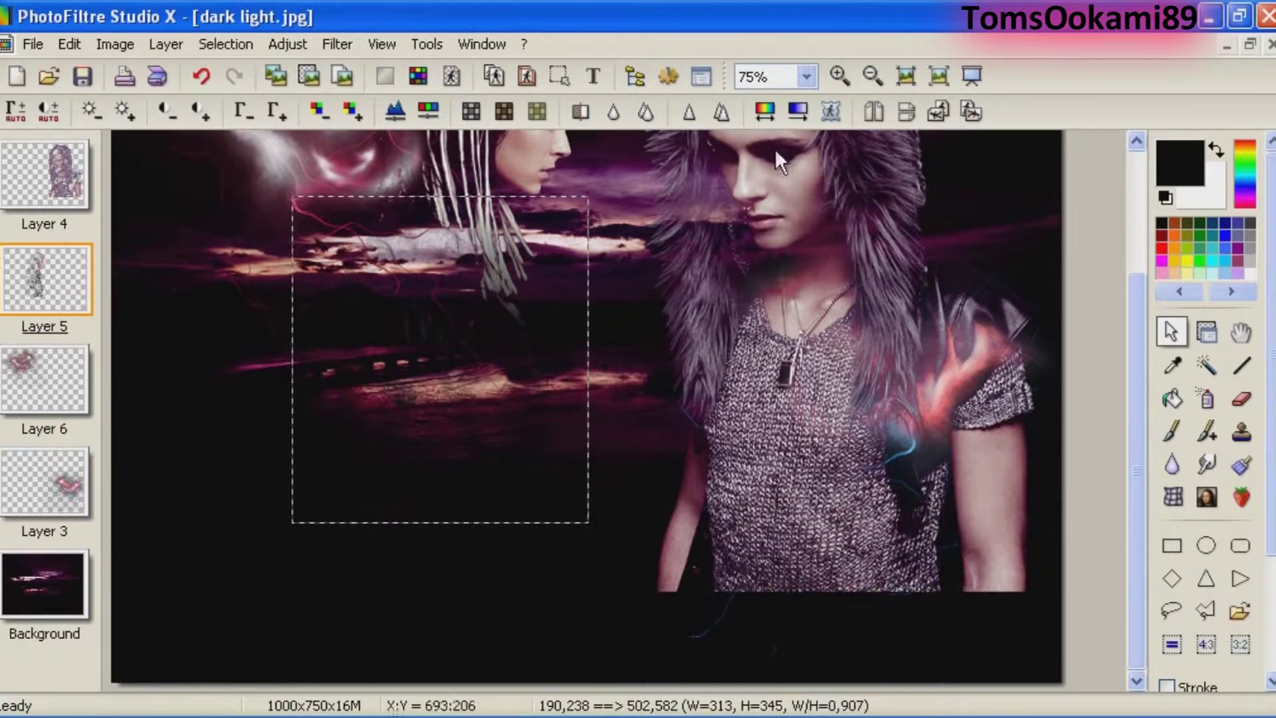
{"action": "left_click", "coordinate": [794, 110]}
{"action": "left_click", "coordinate": [301, 581]}
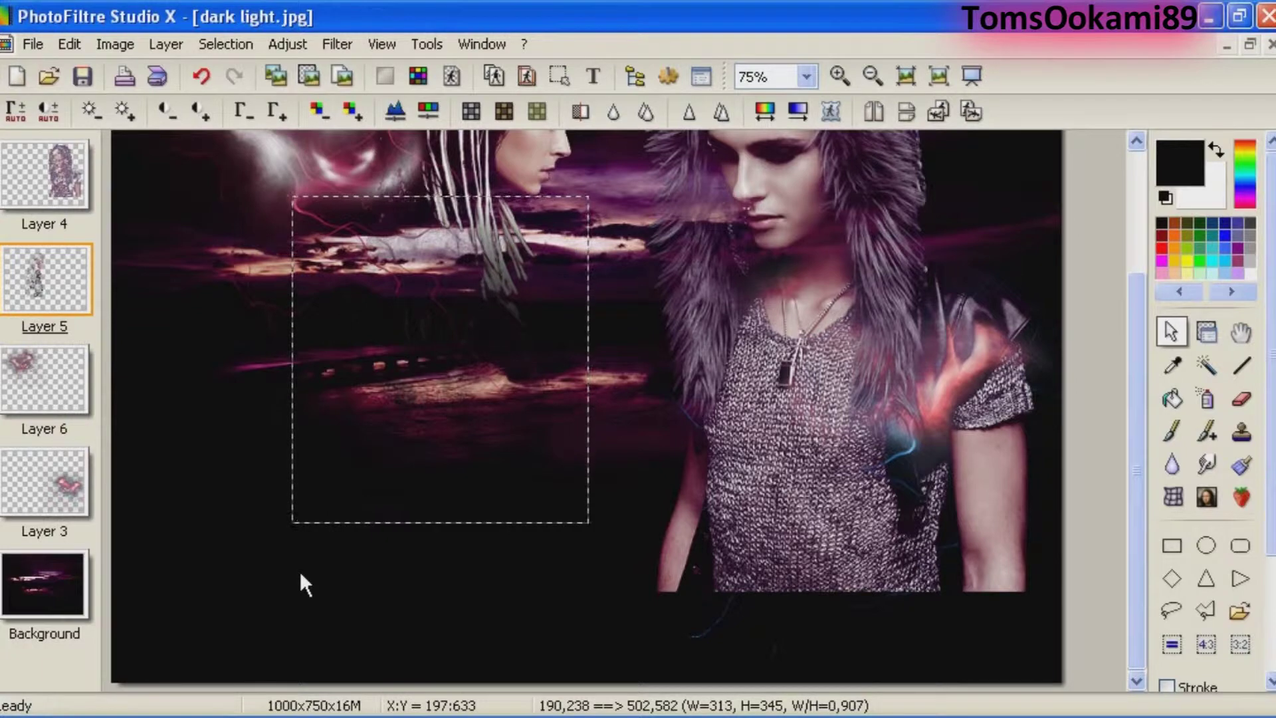
{"action": "left_click", "coordinate": [796, 113]}
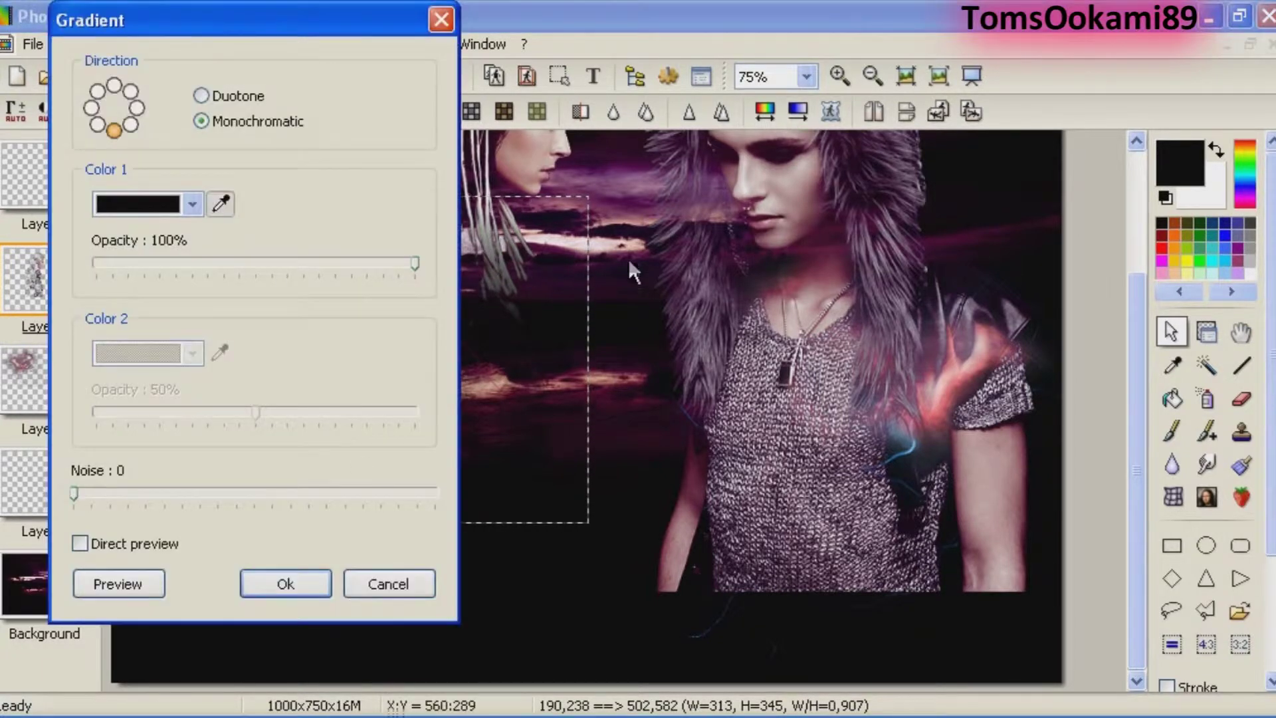
{"action": "left_click", "coordinate": [286, 579]}
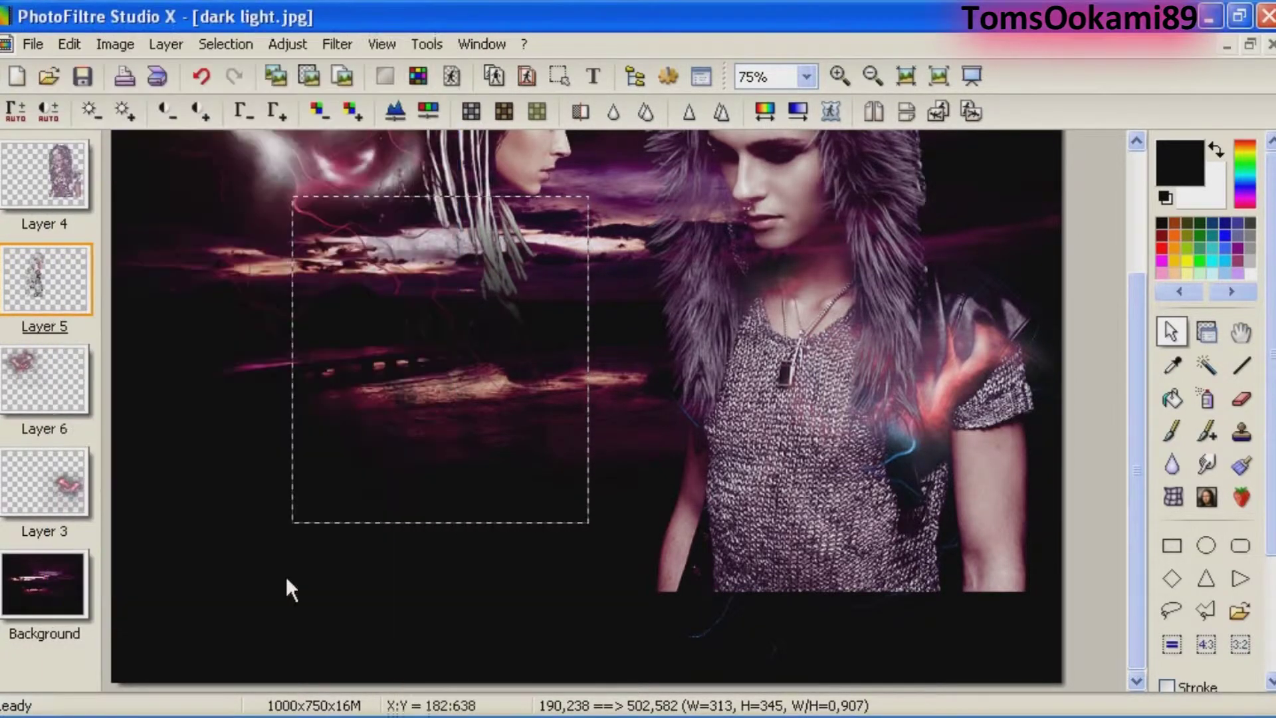
Duplicate the long-haired figure's layer and merge the copy back into it.
{"action": "left_click", "coordinate": [30, 281]}
{"action": "right_click", "coordinate": [30, 281]}
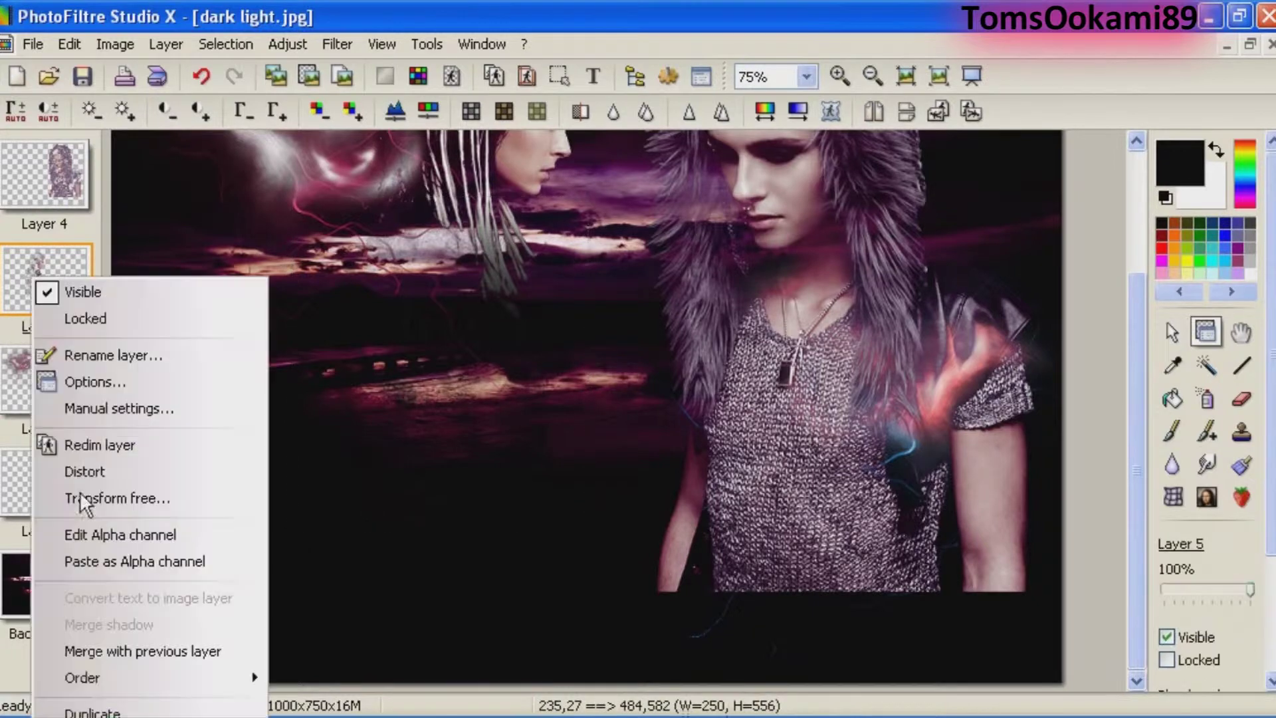
{"action": "left_click", "coordinate": [100, 712]}
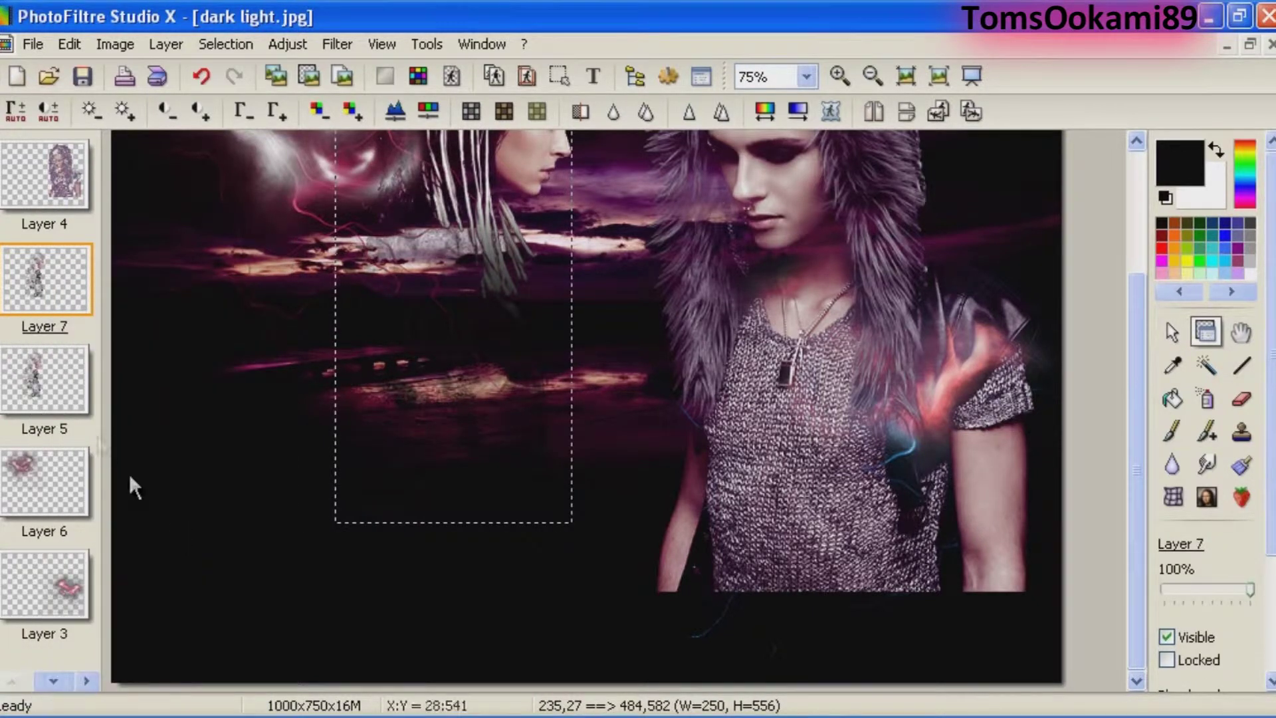
{"action": "key", "text": "ctrl+e"}
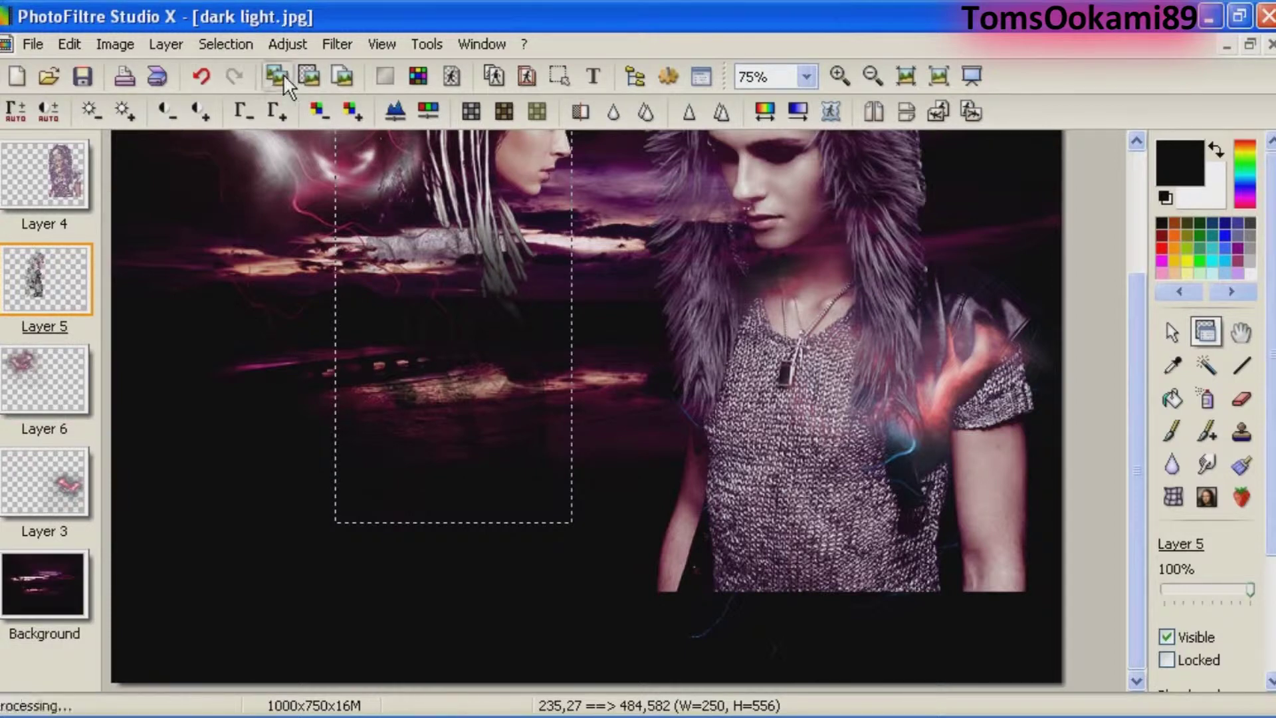
Paste the long-haired figure's copy onto its layer as Alpha channel and shift the layer to 244,35.
{"action": "right_click", "coordinate": [67, 264]}
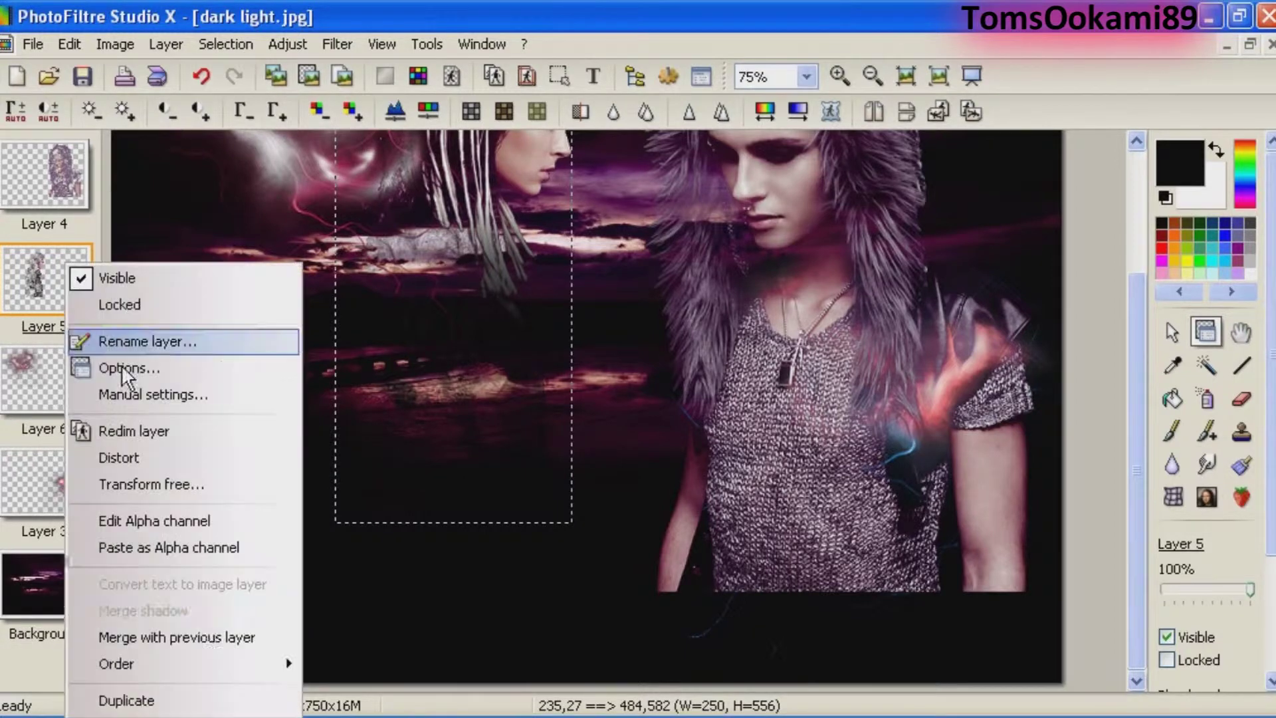
{"action": "left_click", "coordinate": [185, 560]}
{"action": "scroll", "coordinate": [628, 337], "scroll_direction": "down", "scroll_amount": 1}
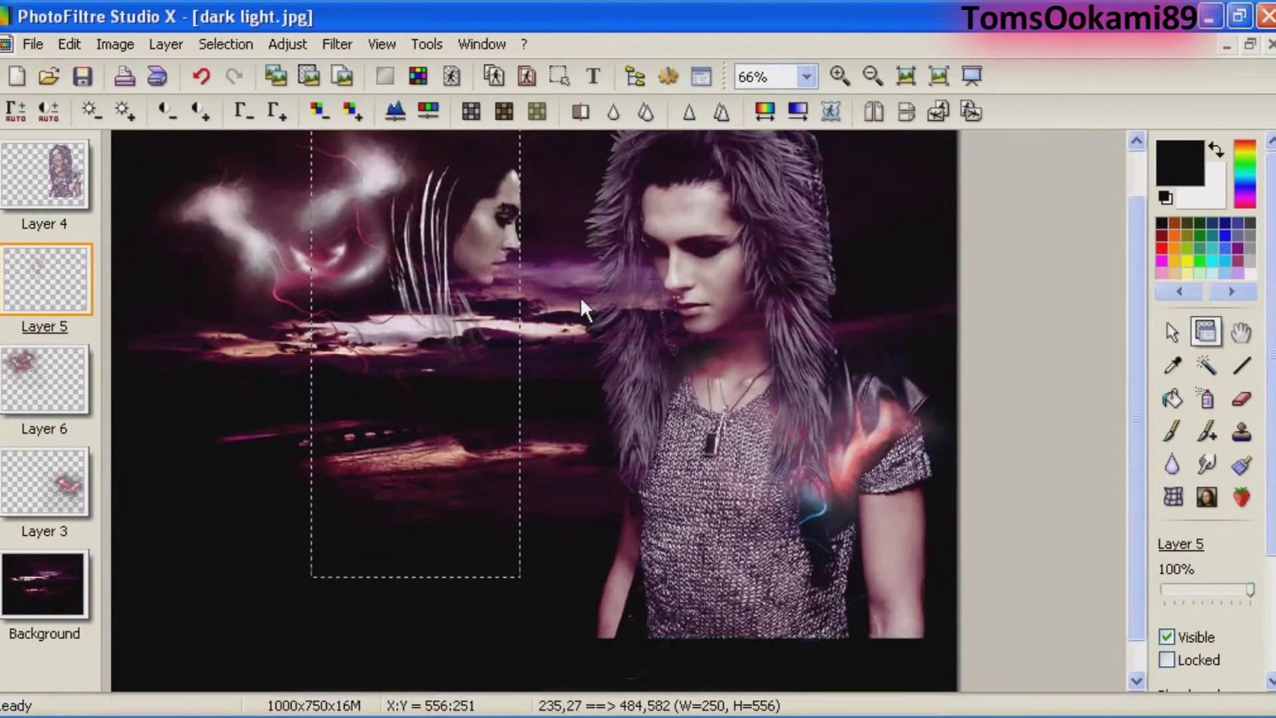
{"action": "left_click_drag", "start_coordinate": [469, 216], "coordinate": [477, 222]}
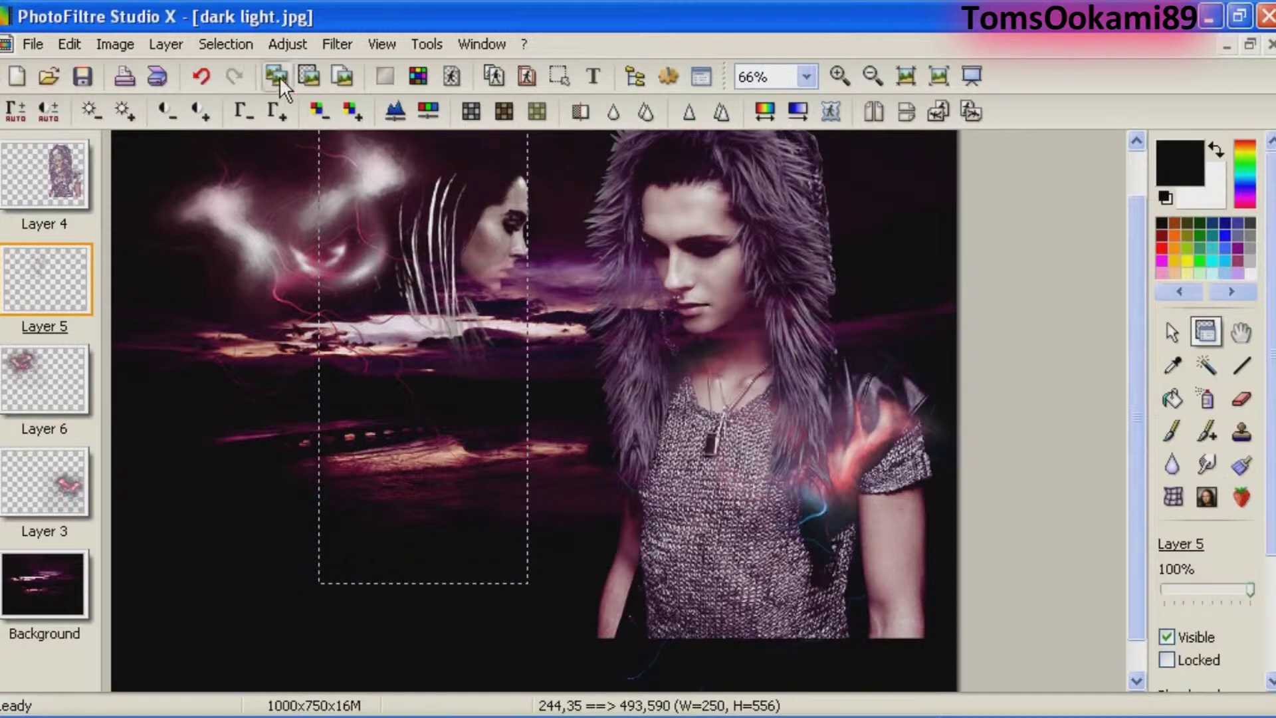
{"action": "left_click", "coordinate": [300, 74]}
{"action": "left_click", "coordinate": [301, 74]}
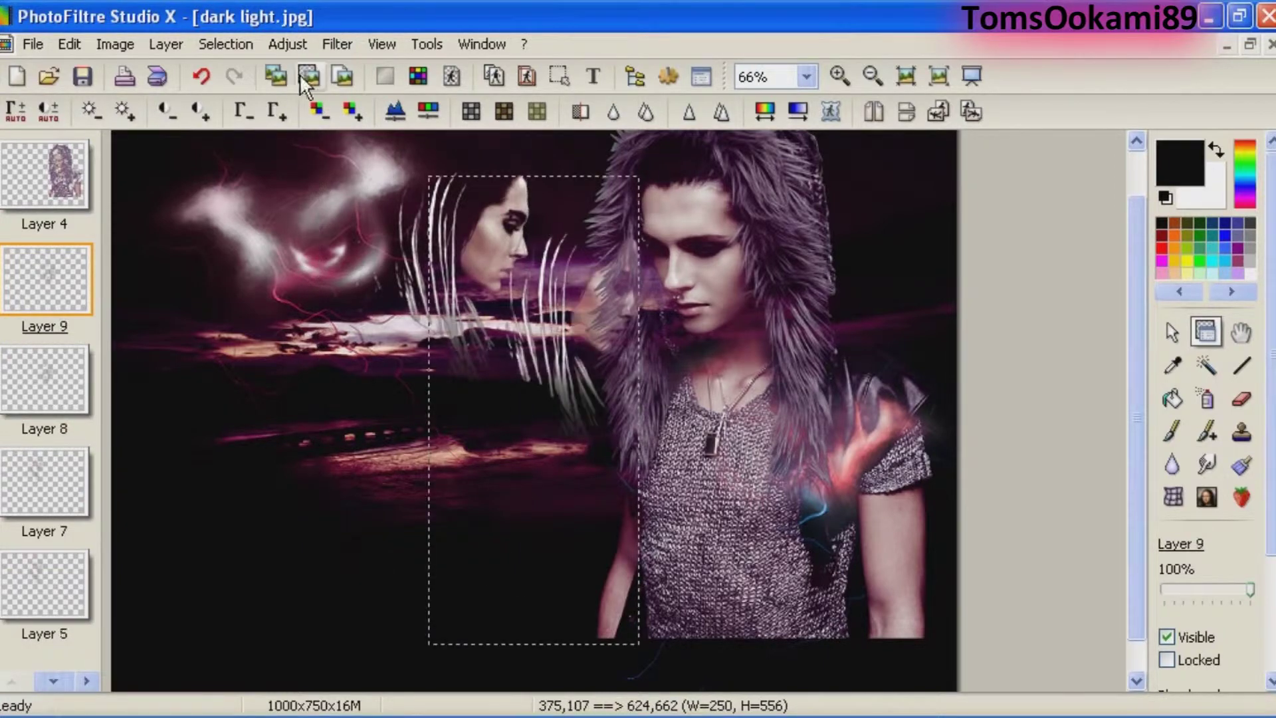
{"action": "key", "text": "ctrl+z"}
{"action": "key", "text": "ctrl+z"}
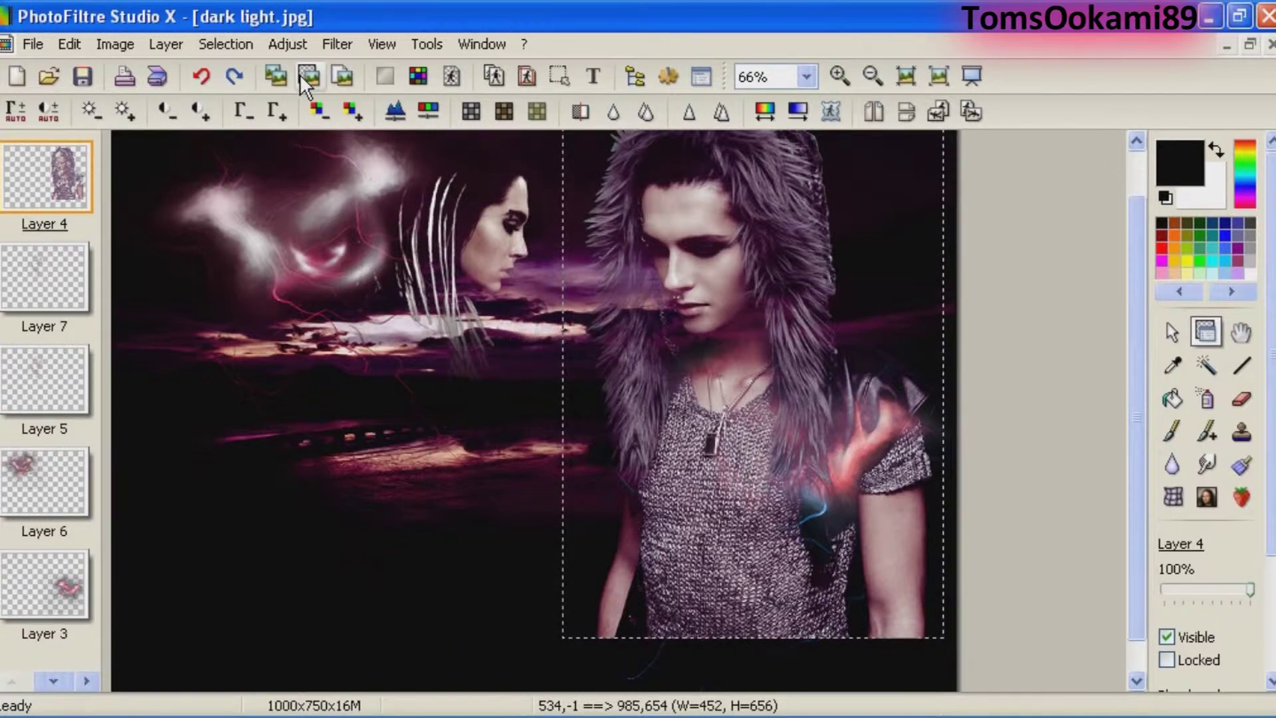
Duplicate the profile figure's layer three times and open the newest copy's layer options.
{"action": "left_click", "coordinate": [42, 277]}
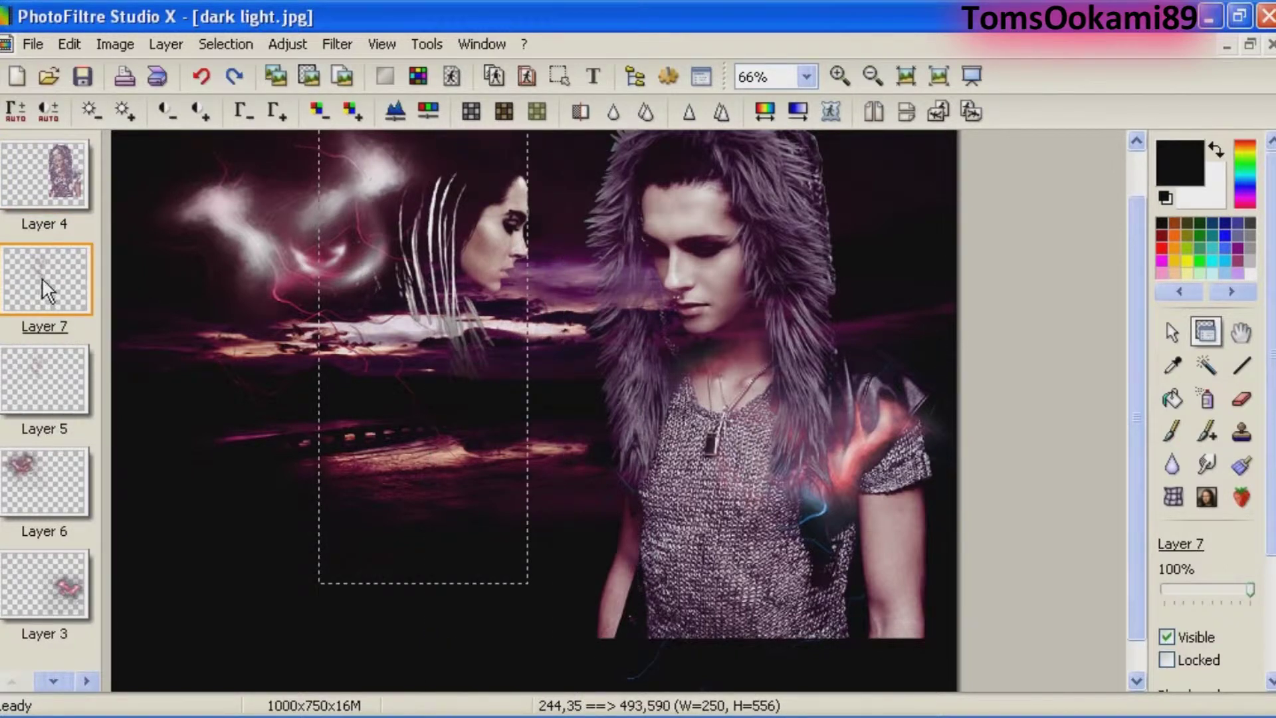
{"action": "right_click", "coordinate": [41, 277]}
{"action": "left_click", "coordinate": [99, 703]}
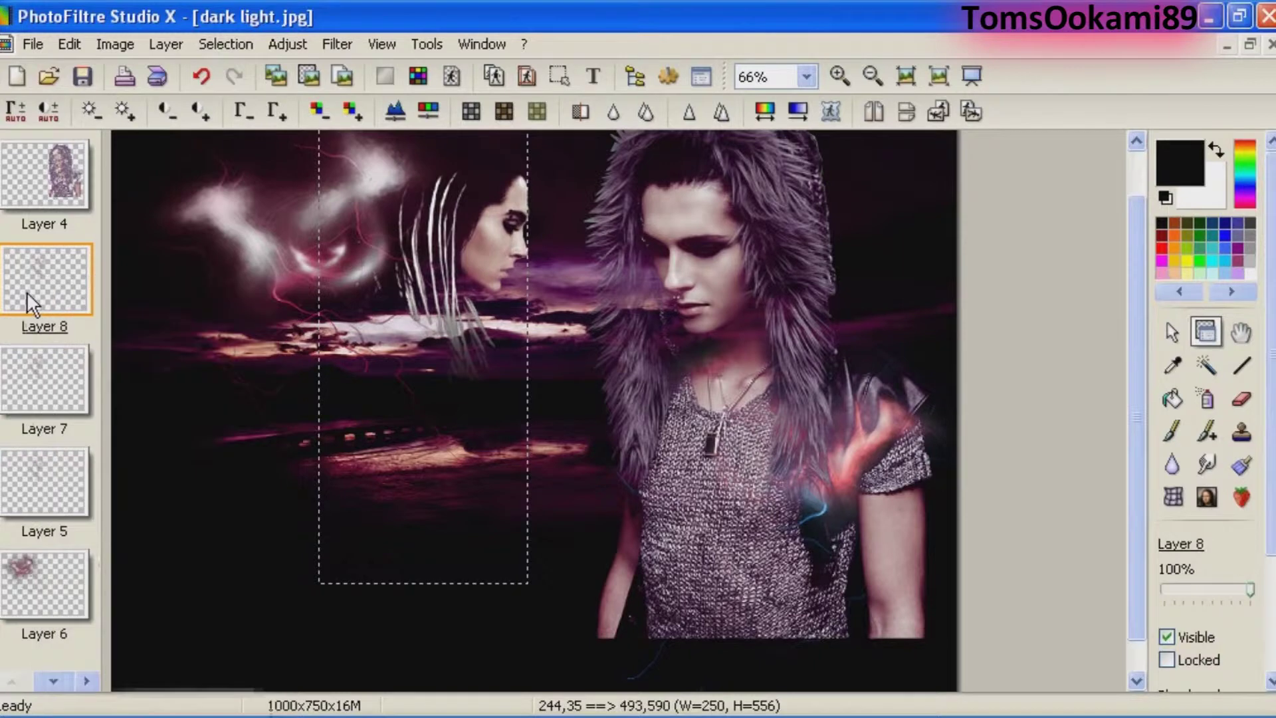
{"action": "right_click", "coordinate": [29, 274]}
{"action": "left_click", "coordinate": [99, 702]}
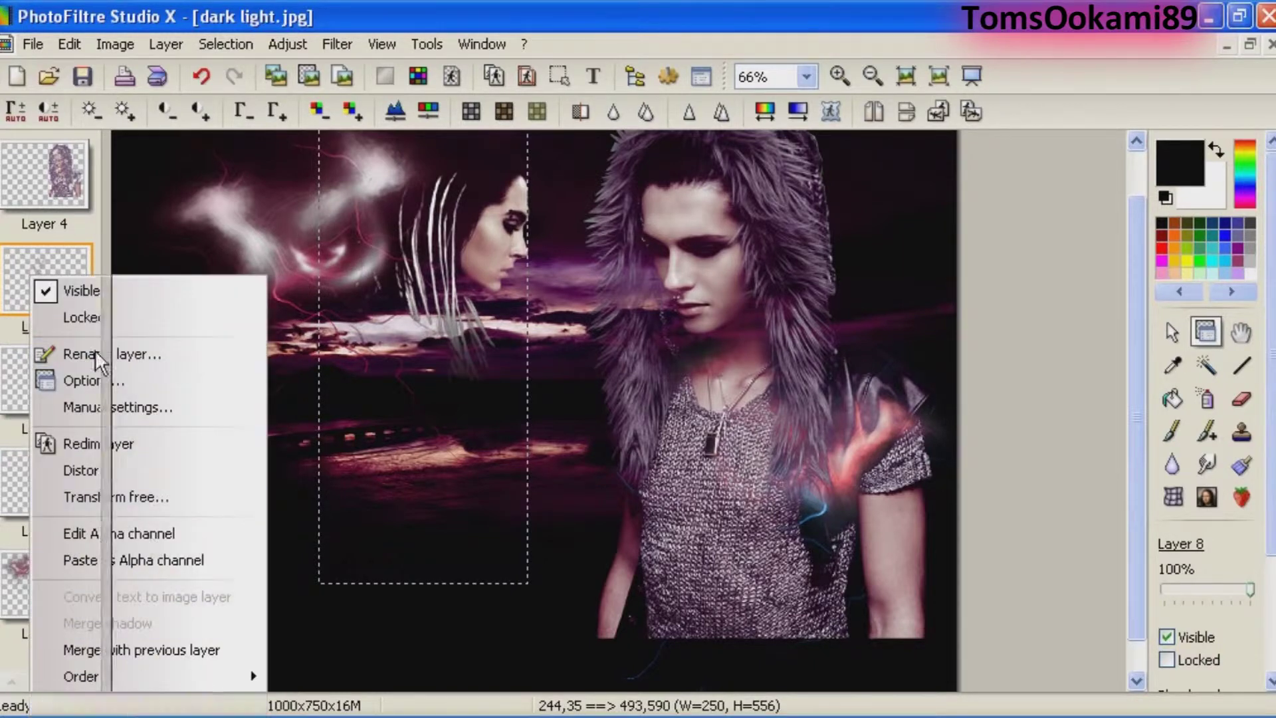
{"action": "right_click", "coordinate": [77, 291]}
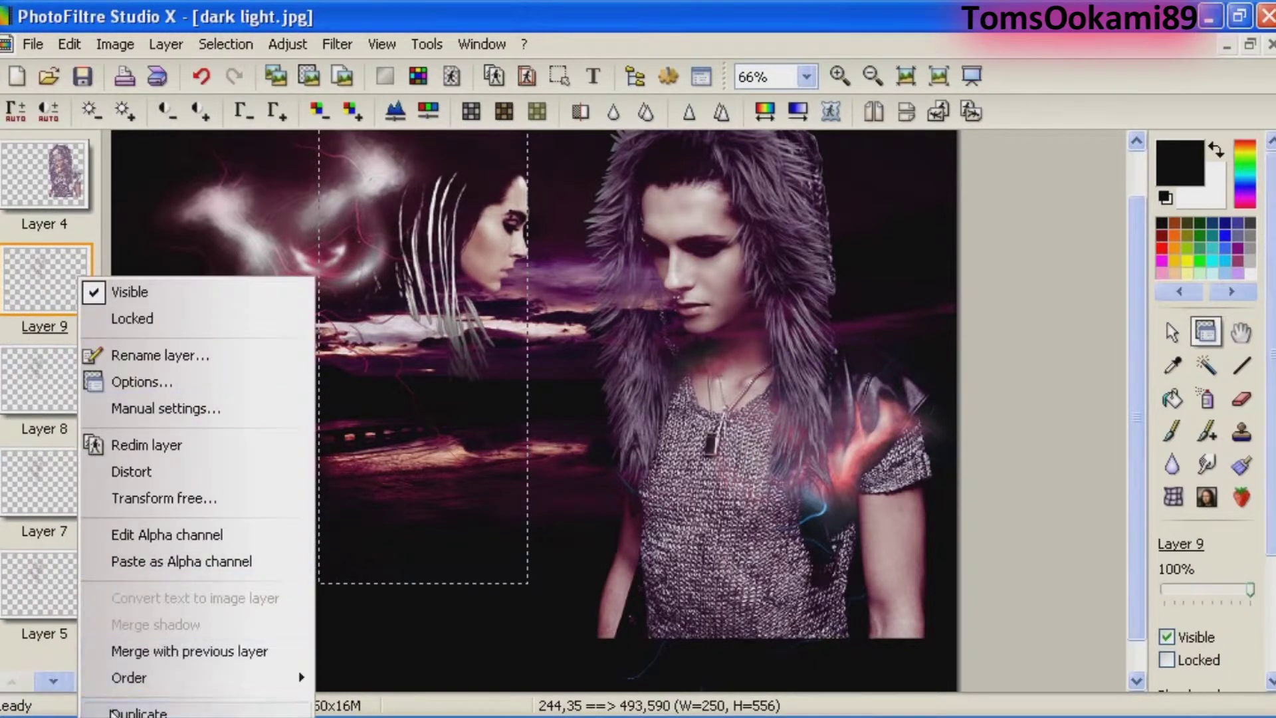
{"action": "key", "text": "Up"}
{"action": "key", "text": "Return"}
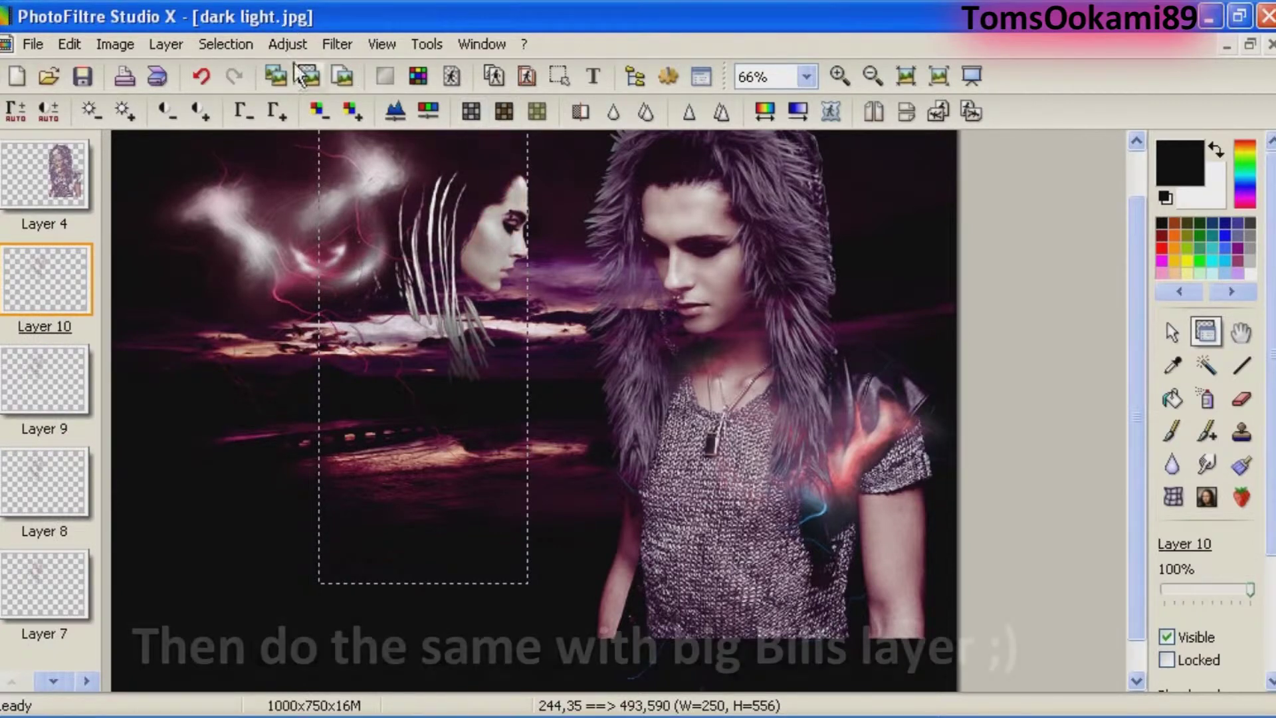
{"action": "left_click", "coordinate": [202, 78]}
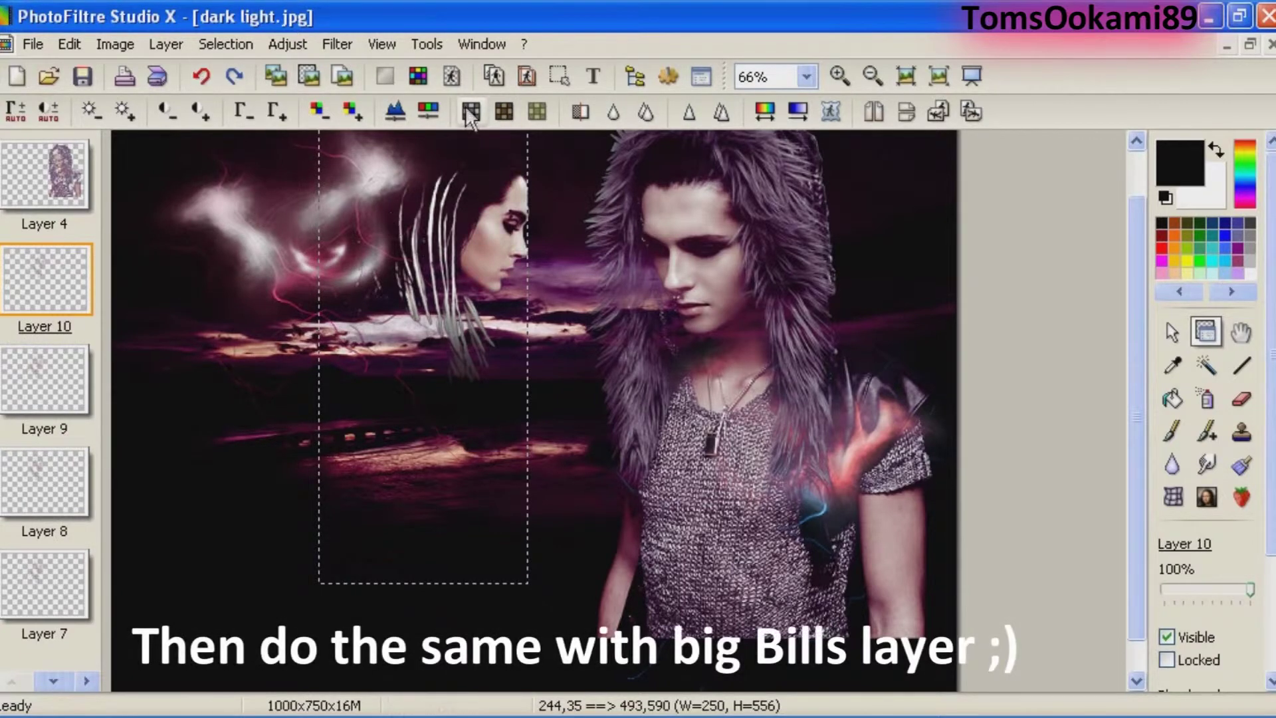
{"action": "right_click", "coordinate": [491, 238]}
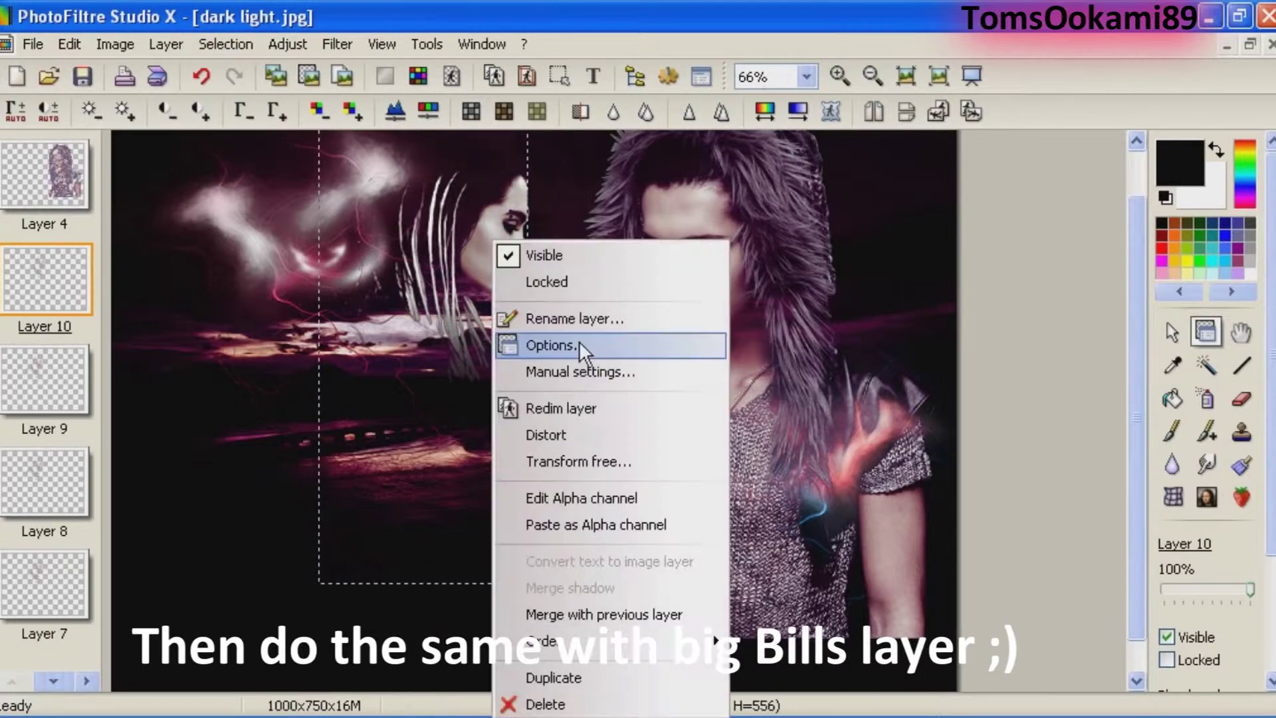
{"action": "left_click", "coordinate": [579, 341]}
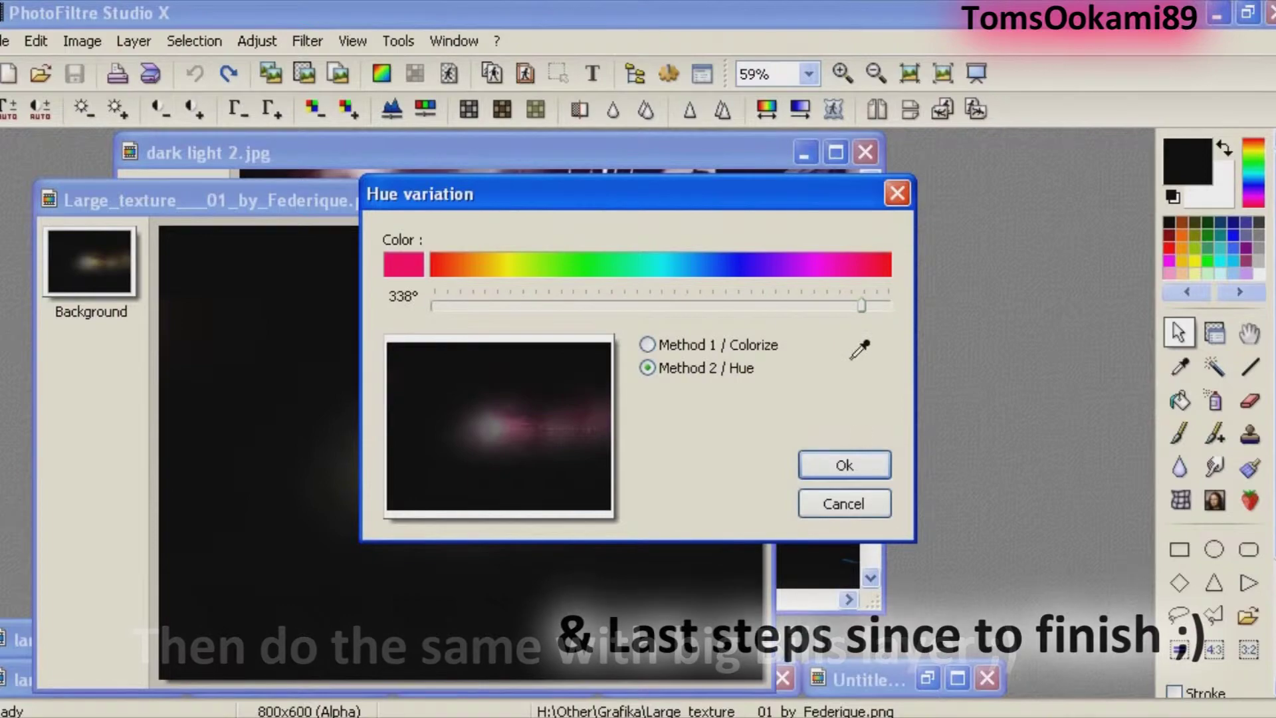
Shift the hue of the Large_texture image to 338° using Method 2 / Hue and copy the image.
{"action": "left_click", "coordinate": [844, 464]}
{"action": "right_click", "coordinate": [620, 197]}
{"action": "left_click", "coordinate": [667, 303]}
Bring up dark light 2.jpg maximized and paste the copied texture as a new layer directly above the Background.
{"action": "left_click", "coordinate": [839, 153]}
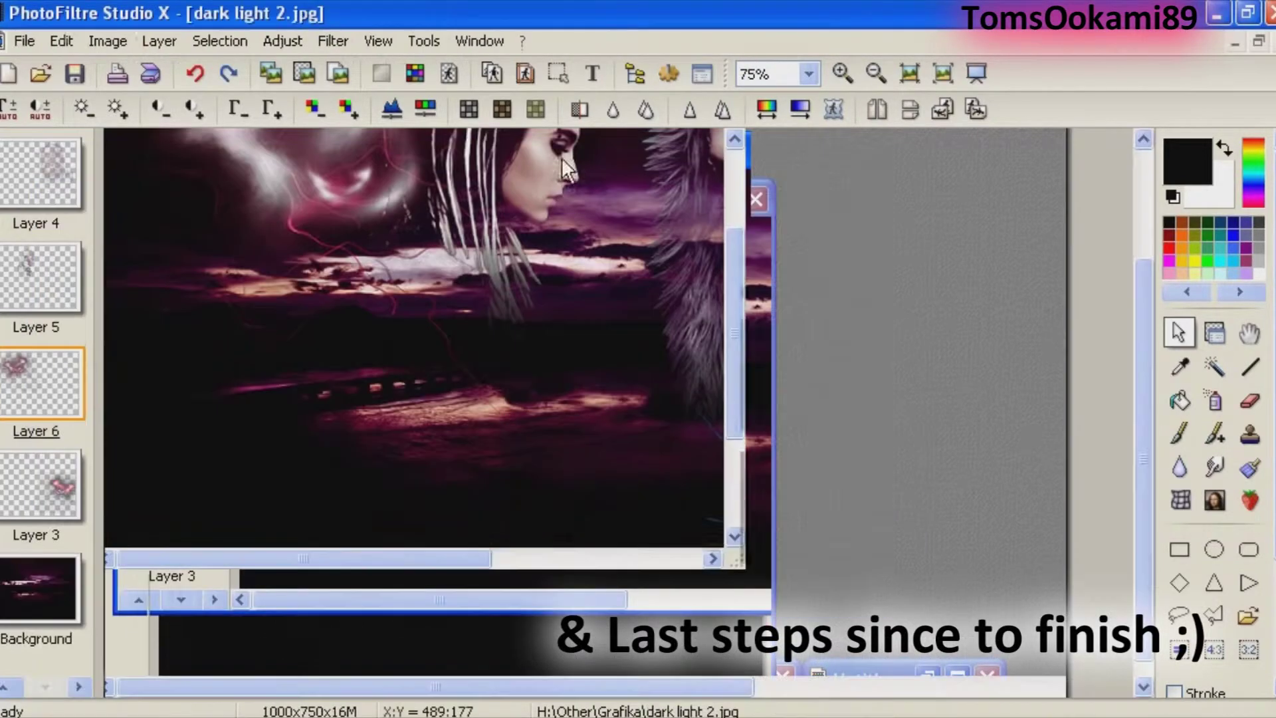
{"action": "right_click", "coordinate": [266, 521]}
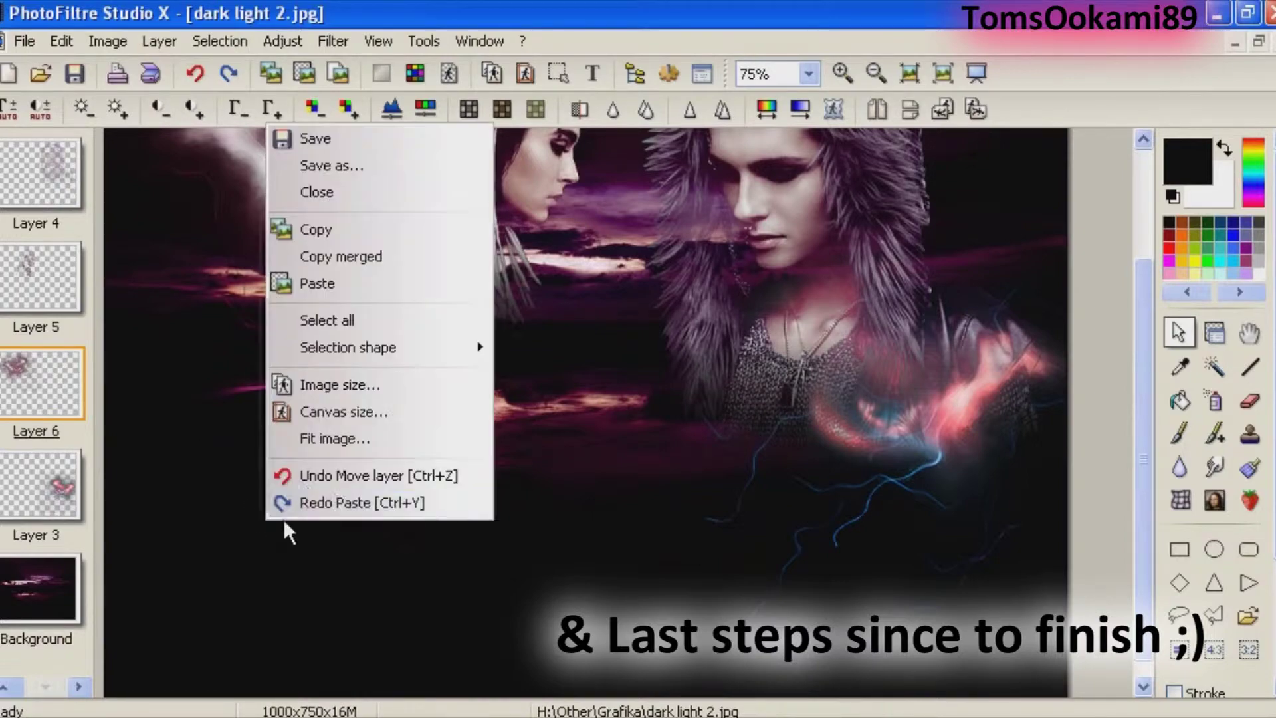
{"action": "left_click", "coordinate": [54, 282]}
{"action": "right_click", "coordinate": [53, 280]}
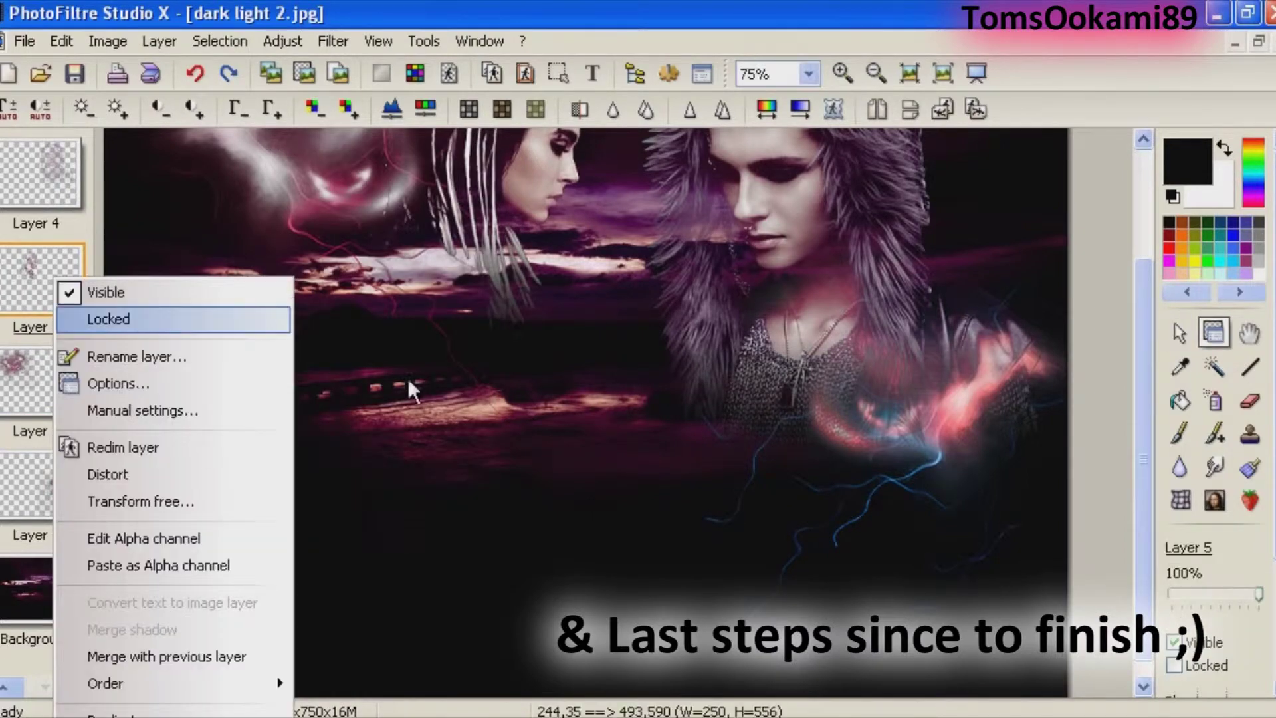
{"action": "left_click", "coordinate": [453, 589]}
{"action": "right_click", "coordinate": [453, 589]}
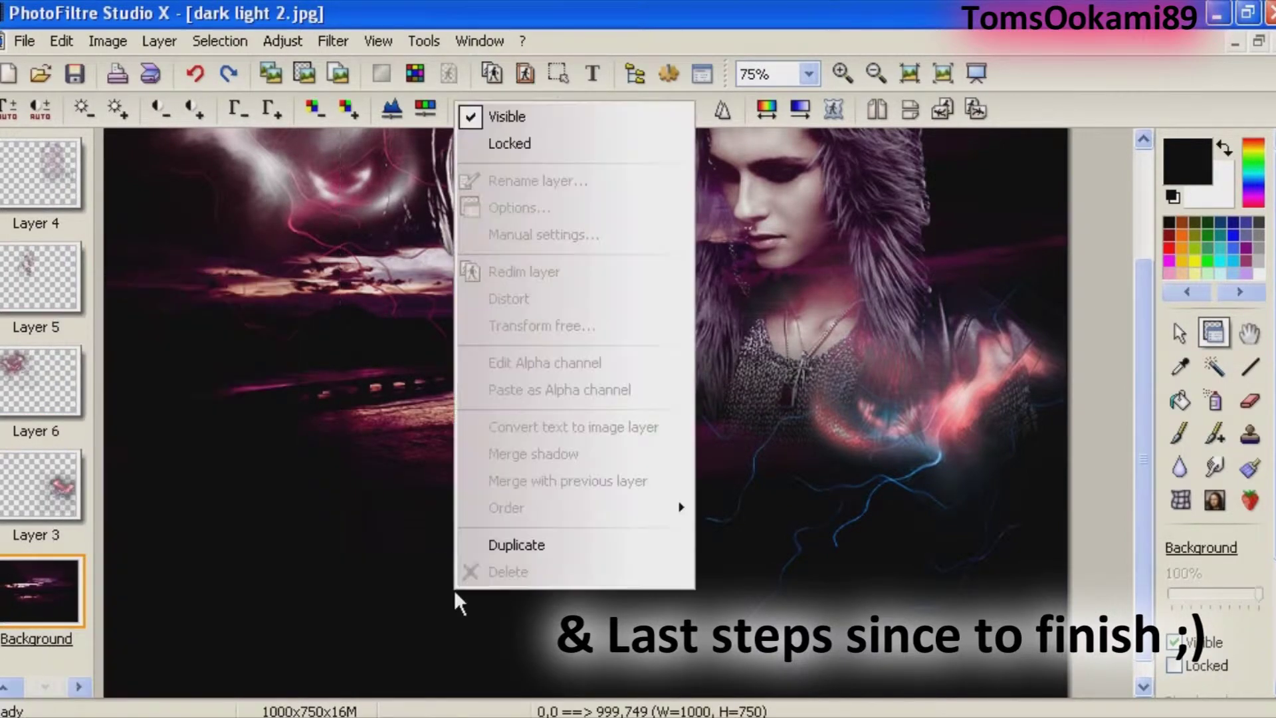
{"action": "left_click", "coordinate": [320, 48]}
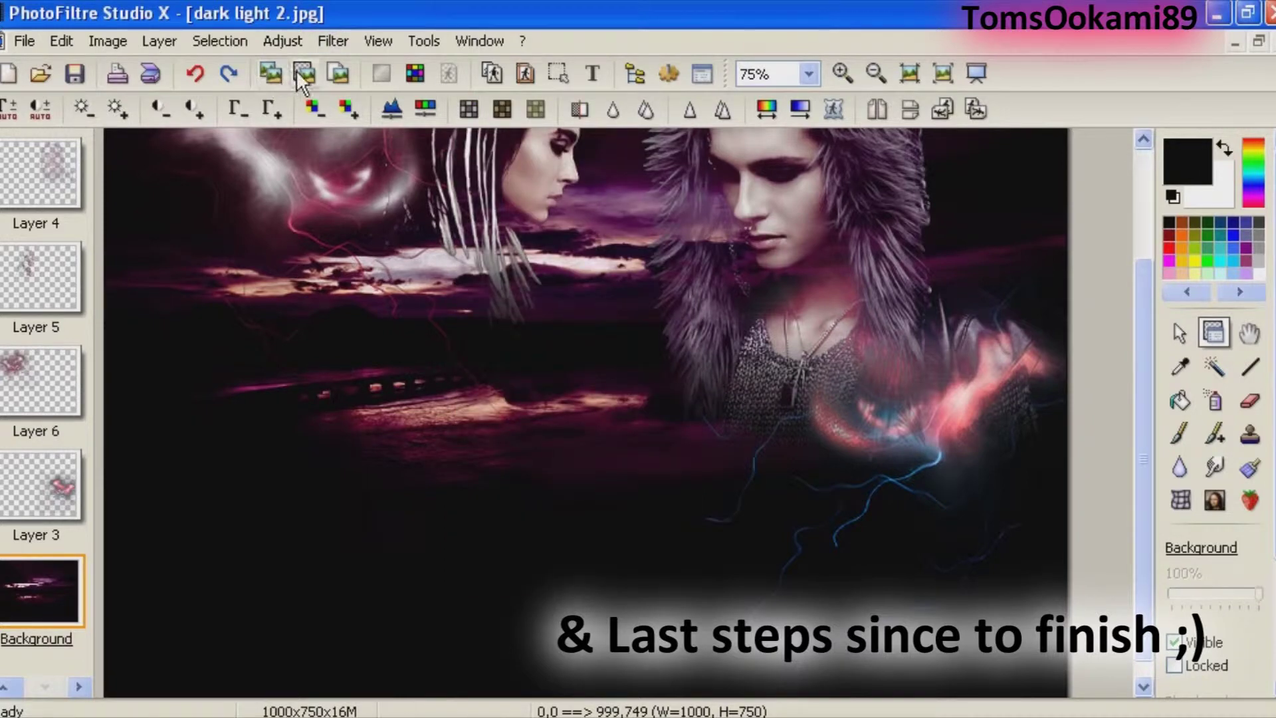
{"action": "left_click", "coordinate": [300, 75]}
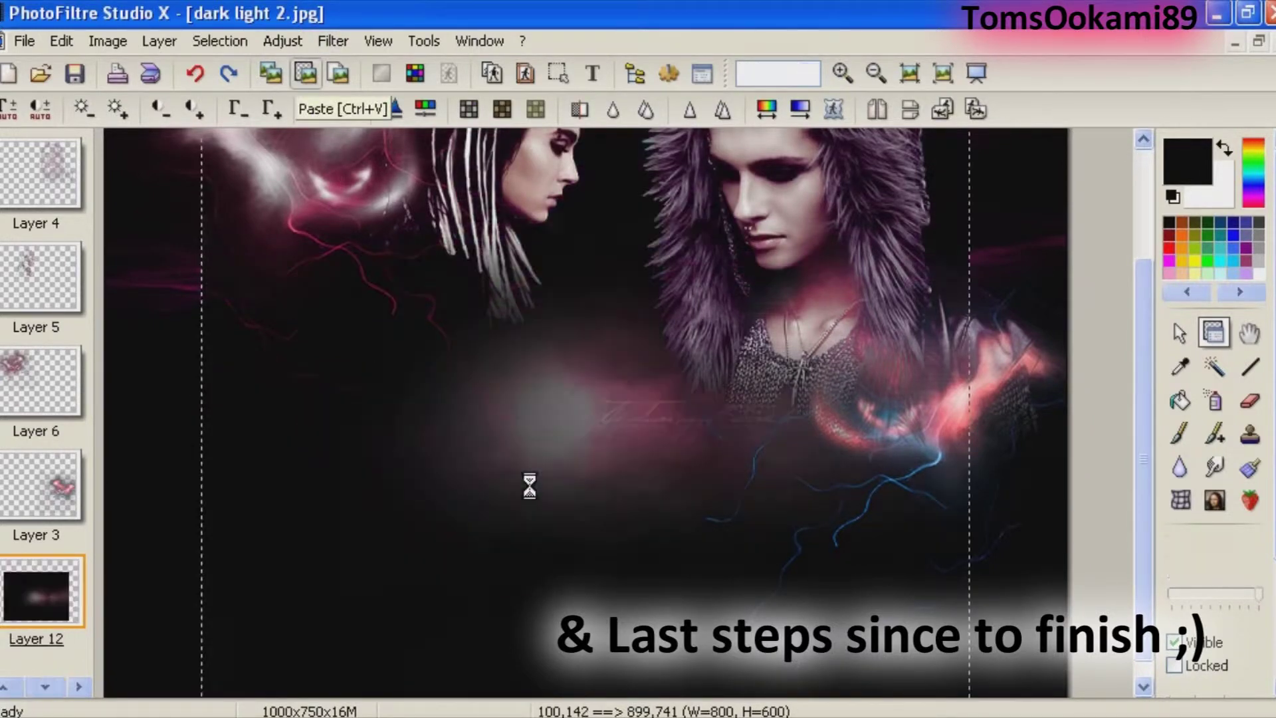
Move the pasted texture layer to position 39,231 so its glow sits below the two figures.
{"action": "left_click", "coordinate": [578, 410]}
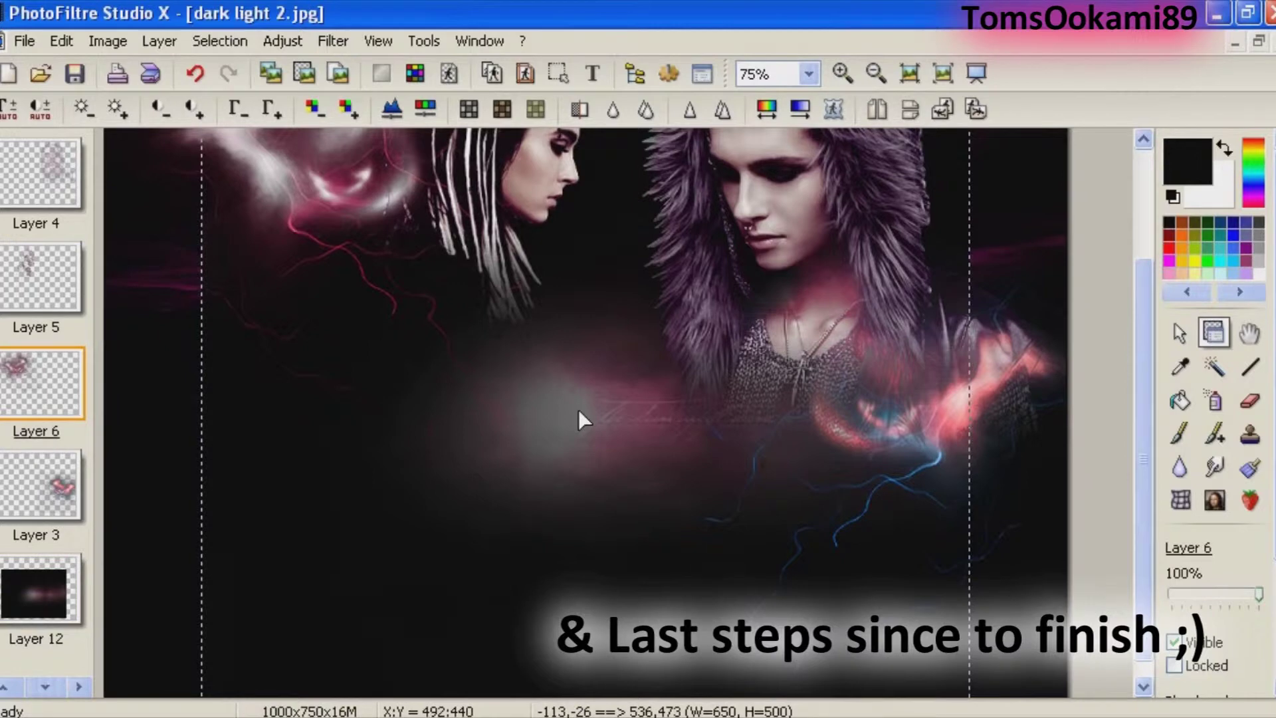
{"action": "left_click", "coordinate": [536, 508]}
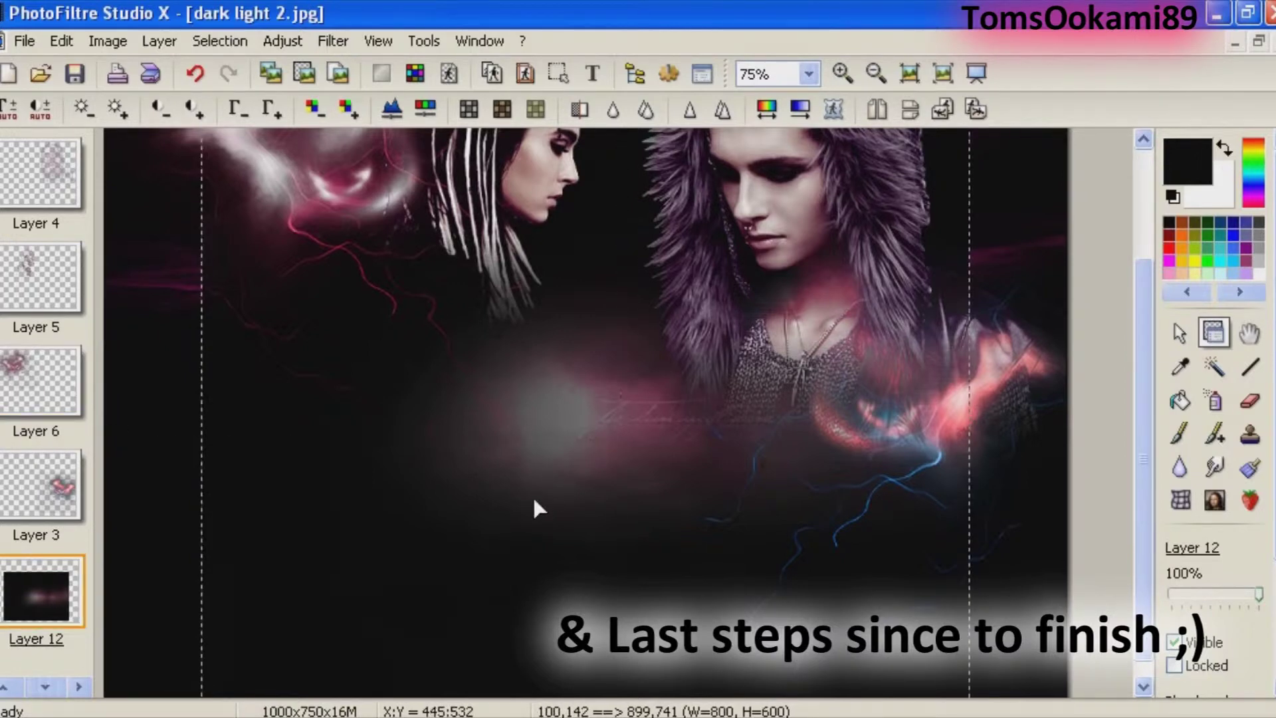
{"action": "left_click_drag", "start_coordinate": [533, 501], "coordinate": [475, 587]}
{"action": "left_click", "coordinate": [491, 546]}
{"action": "right_click", "coordinate": [490, 546]}
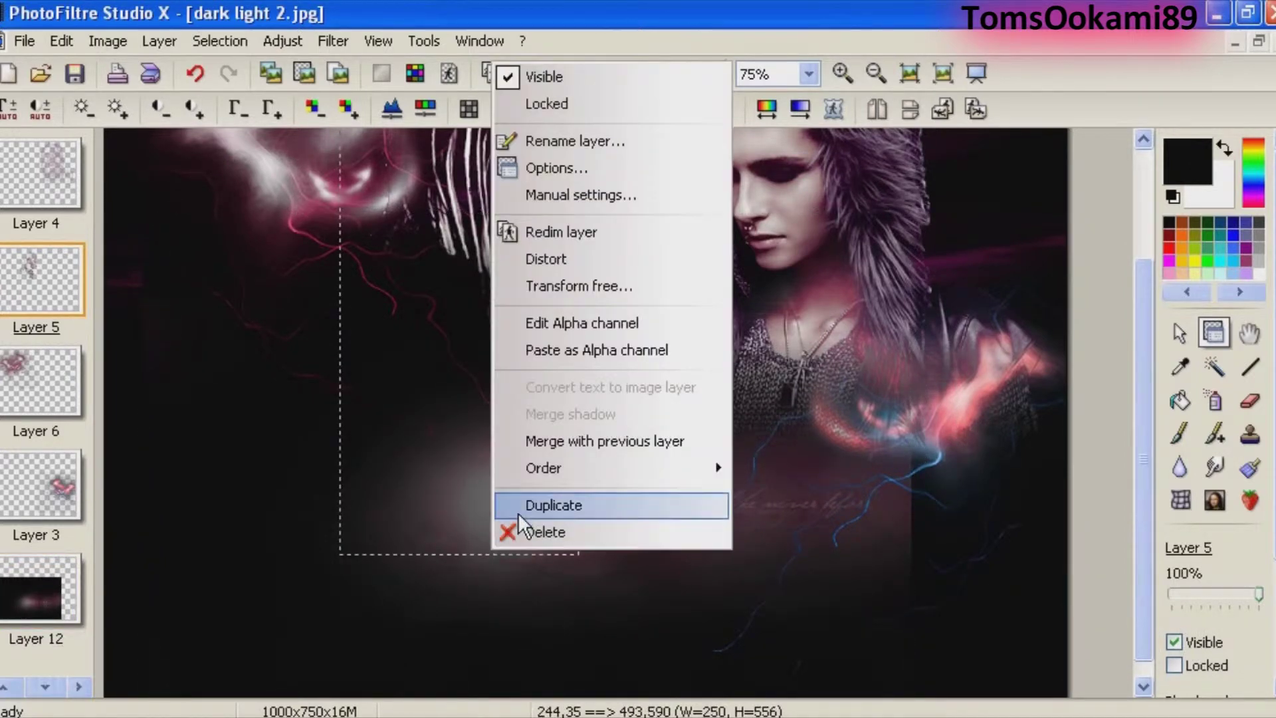
{"action": "left_click", "coordinate": [544, 353]}
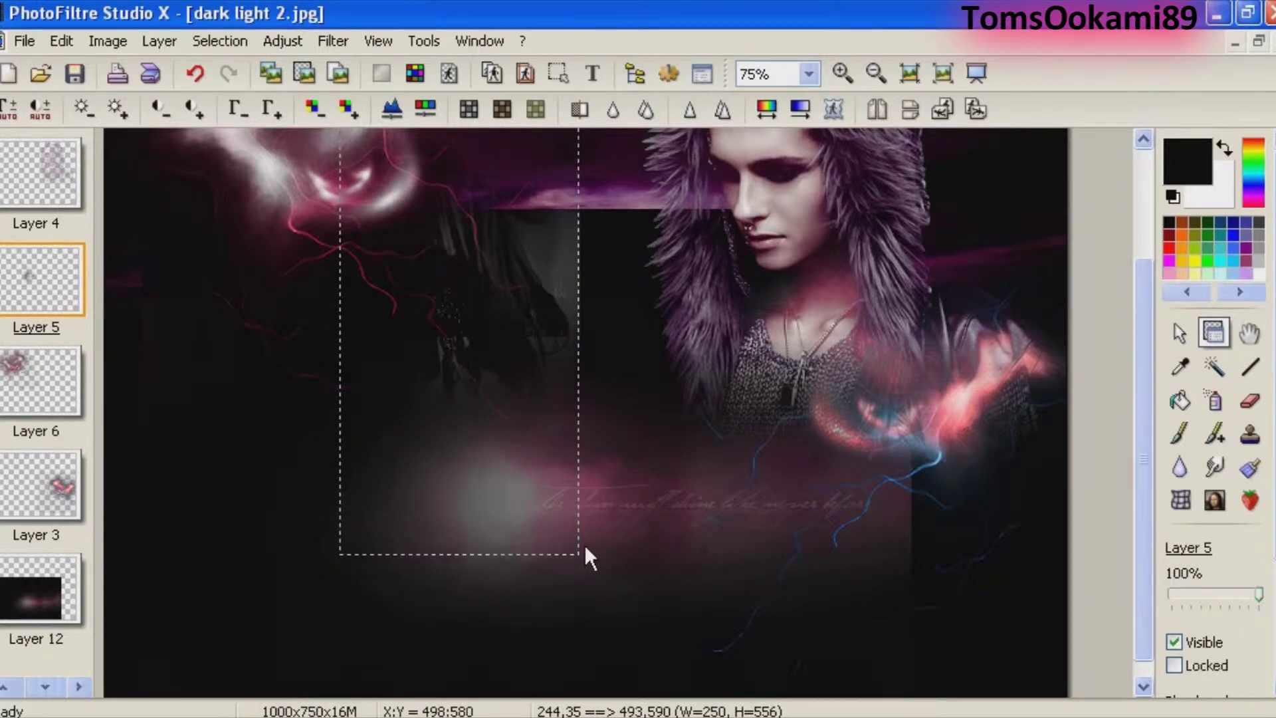
{"action": "key", "text": "ctrl+z"}
{"action": "left_click", "coordinate": [622, 541]}
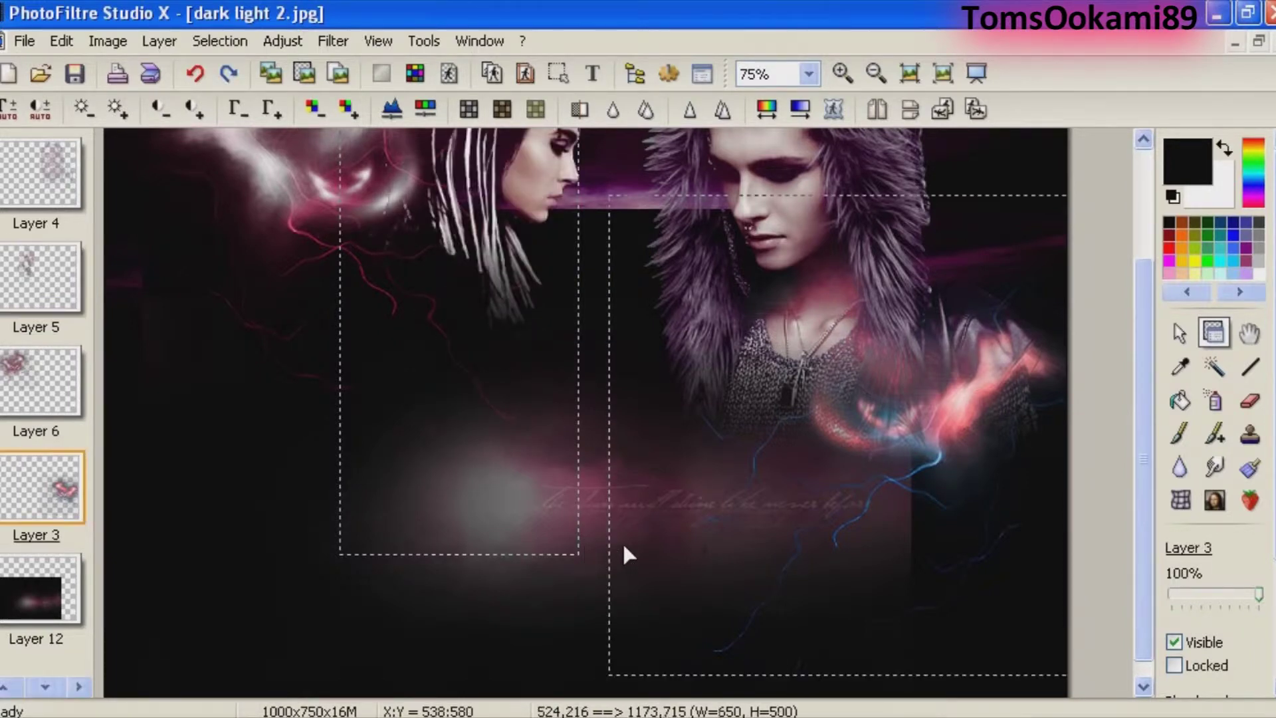
Paste the copied texture onto its own layer as Alpha channel and shift the layer to 65,197.
{"action": "left_click", "coordinate": [517, 573]}
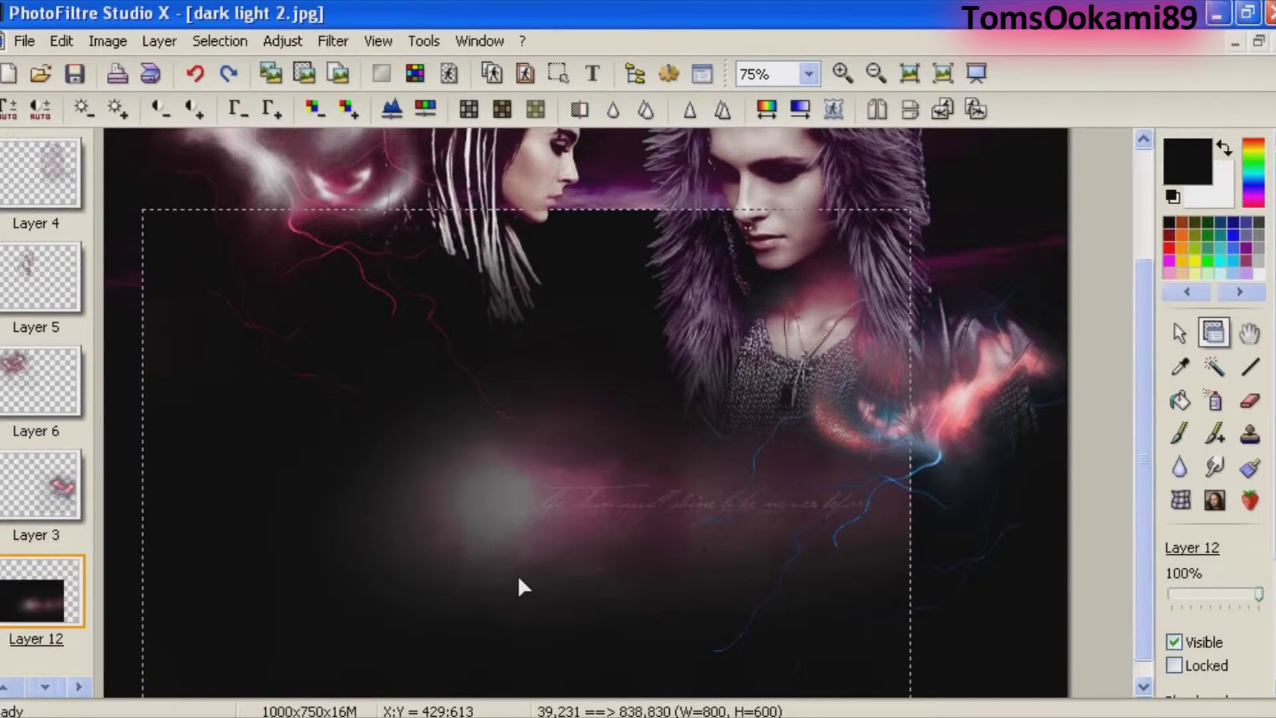
{"action": "right_click", "coordinate": [517, 573]}
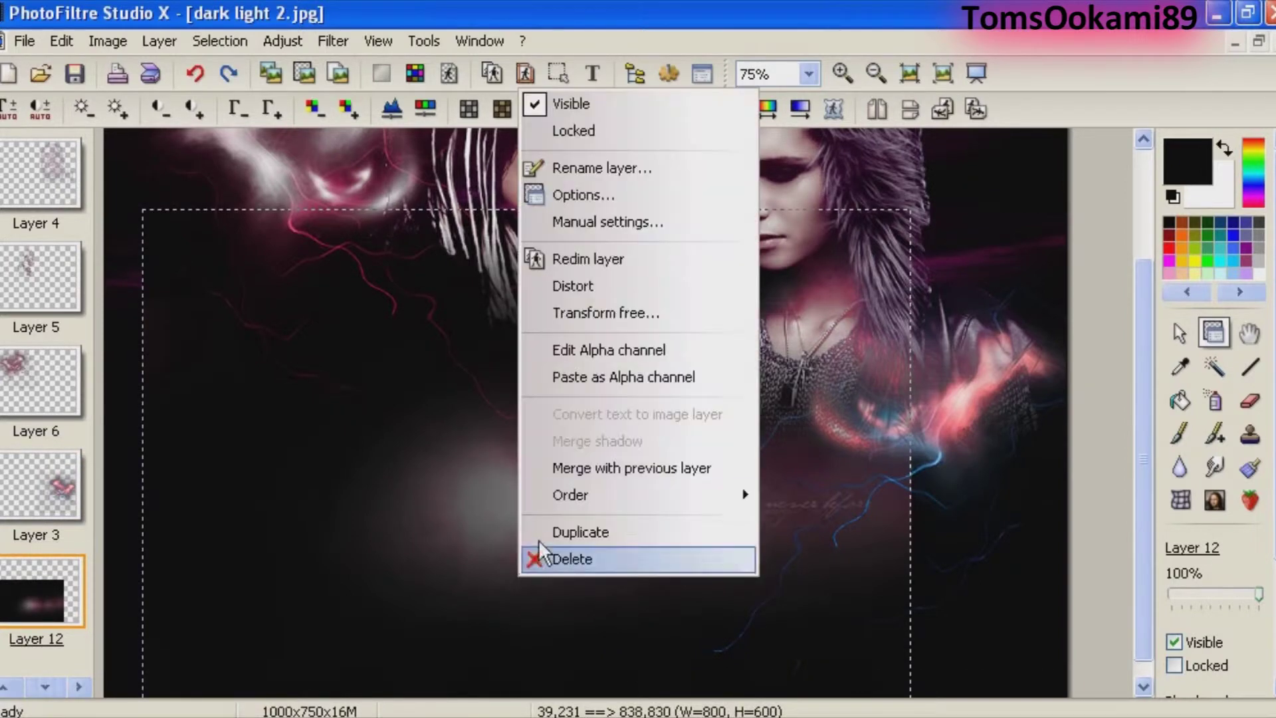
{"action": "left_click", "coordinate": [568, 382]}
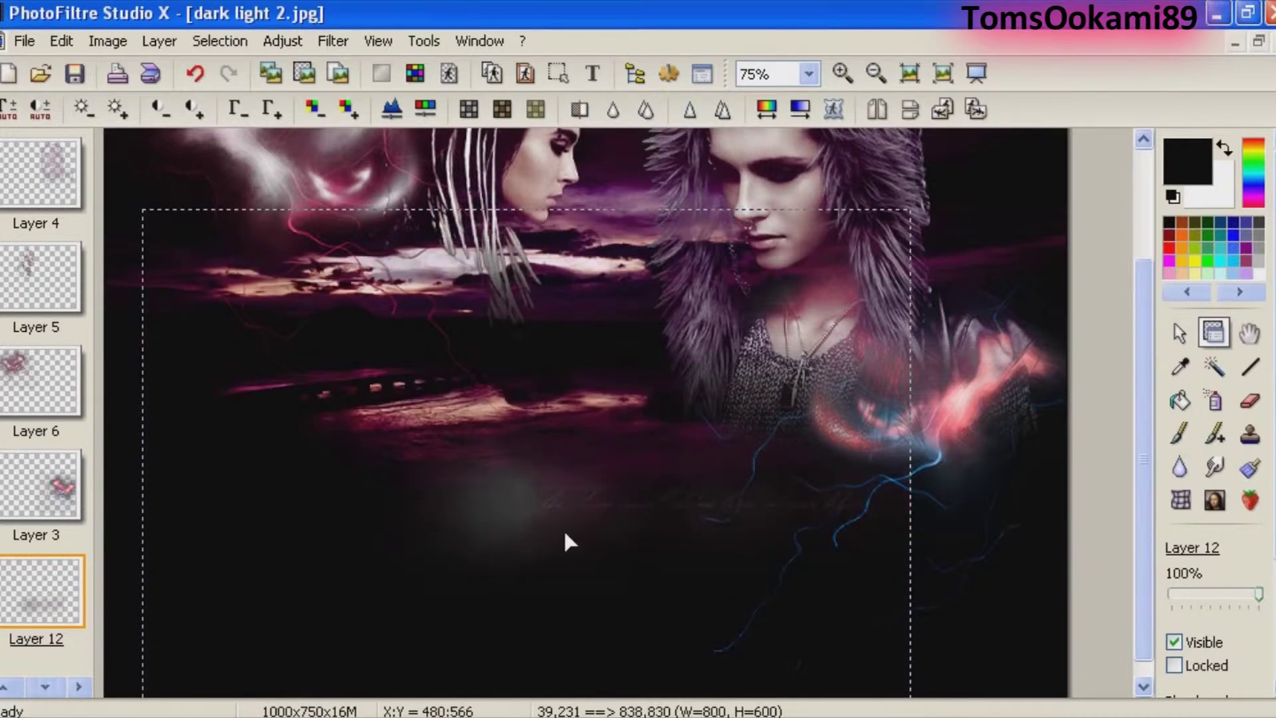
{"action": "left_click_drag", "start_coordinate": [563, 500], "coordinate": [579, 486]}
Duplicate the texture layer and move the copy up the layer stack to just above Layer 6.
{"action": "right_click", "coordinate": [579, 484]}
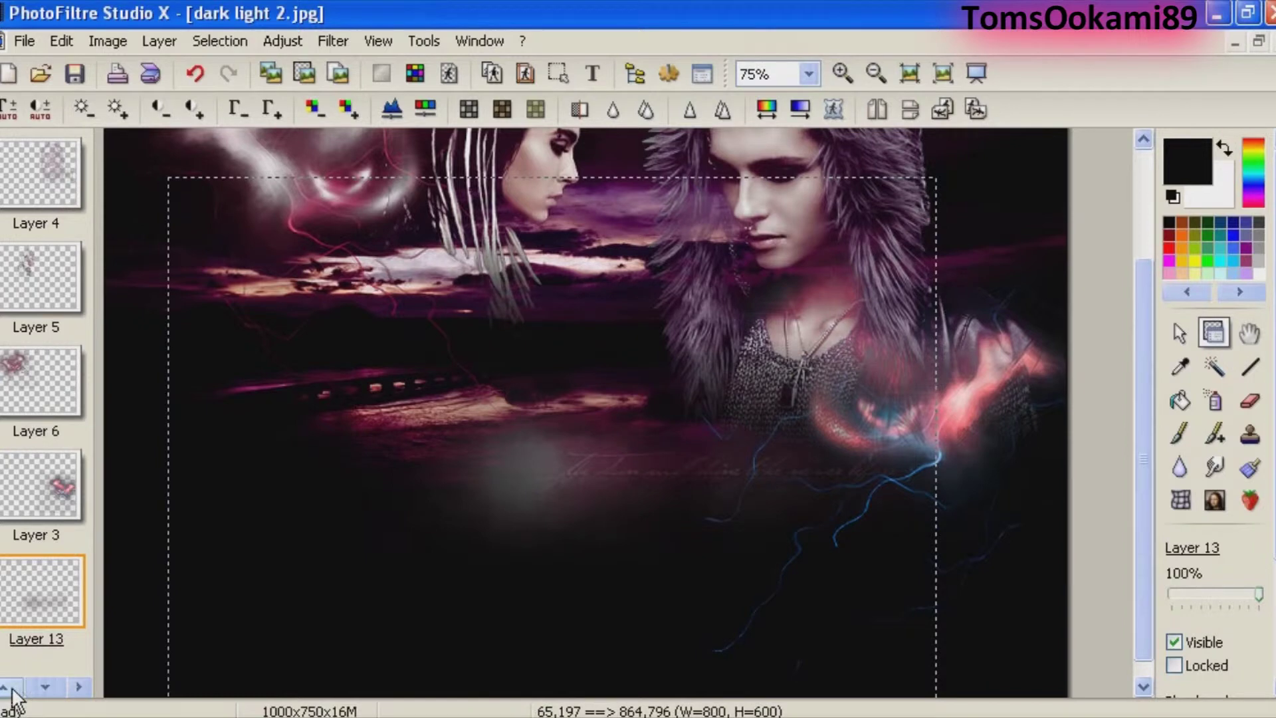
{"action": "left_click", "coordinate": [45, 687]}
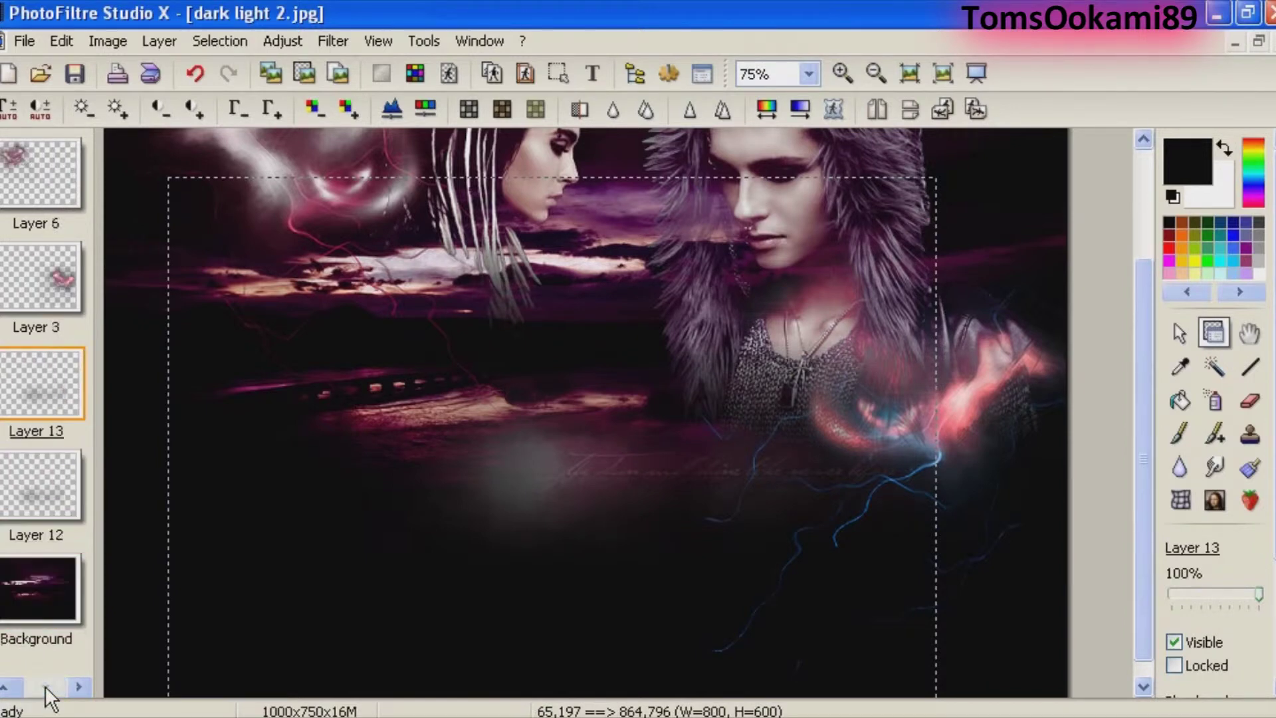
{"action": "left_click_drag", "start_coordinate": [33, 369], "coordinate": [40, 272]}
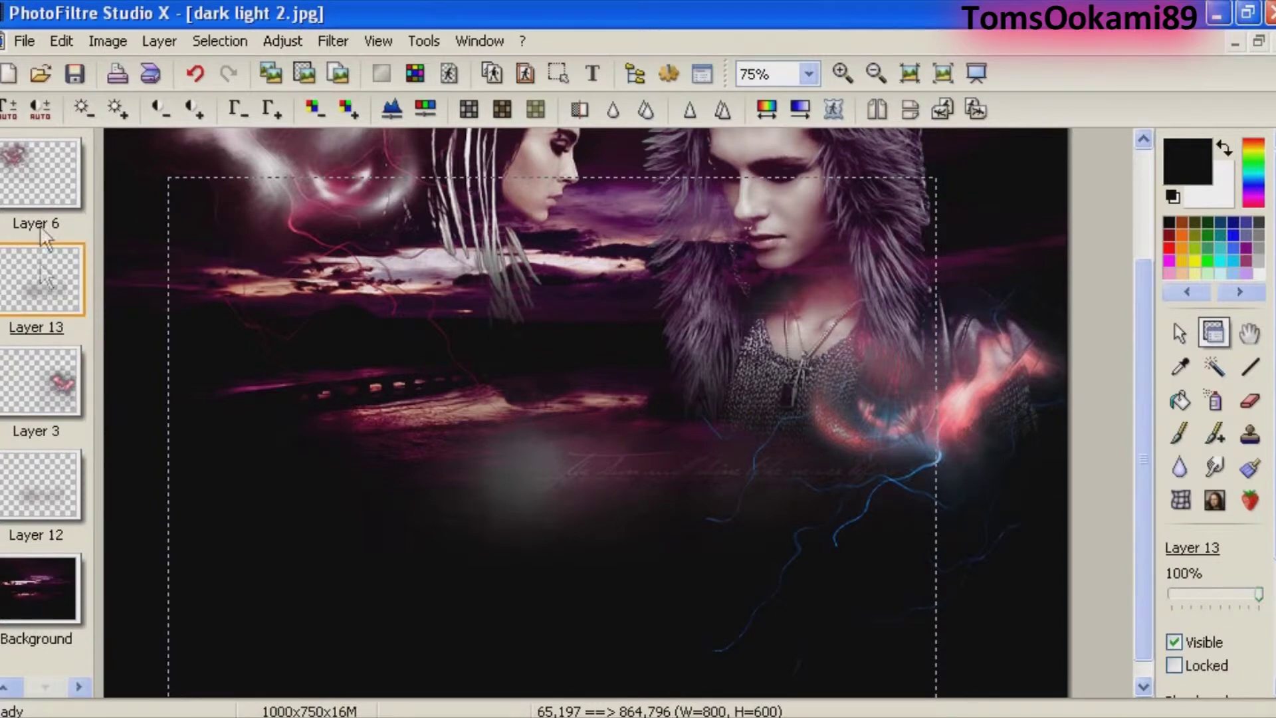
{"action": "left_click_drag", "start_coordinate": [41, 211], "coordinate": [40, 199]}
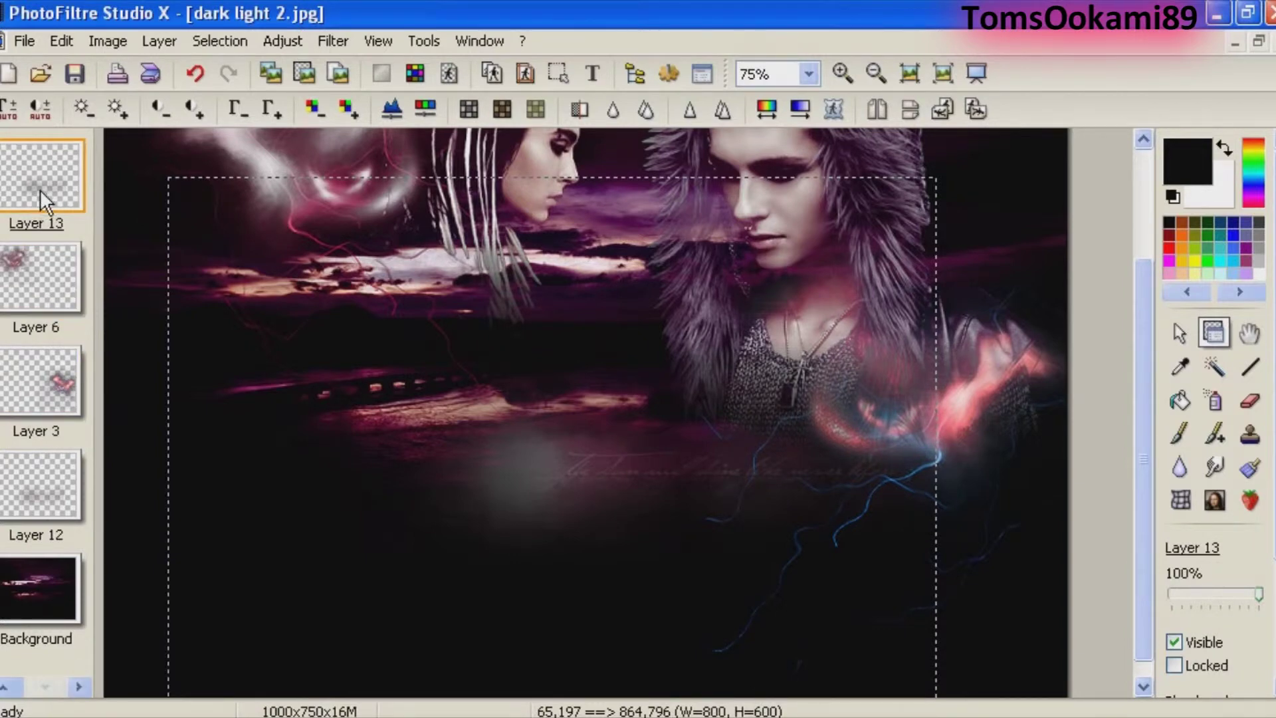
Duplicate the raised texture copy four times in a row, using the newest copy each time.
{"action": "right_click", "coordinate": [39, 191]}
{"action": "left_click", "coordinate": [141, 635]}
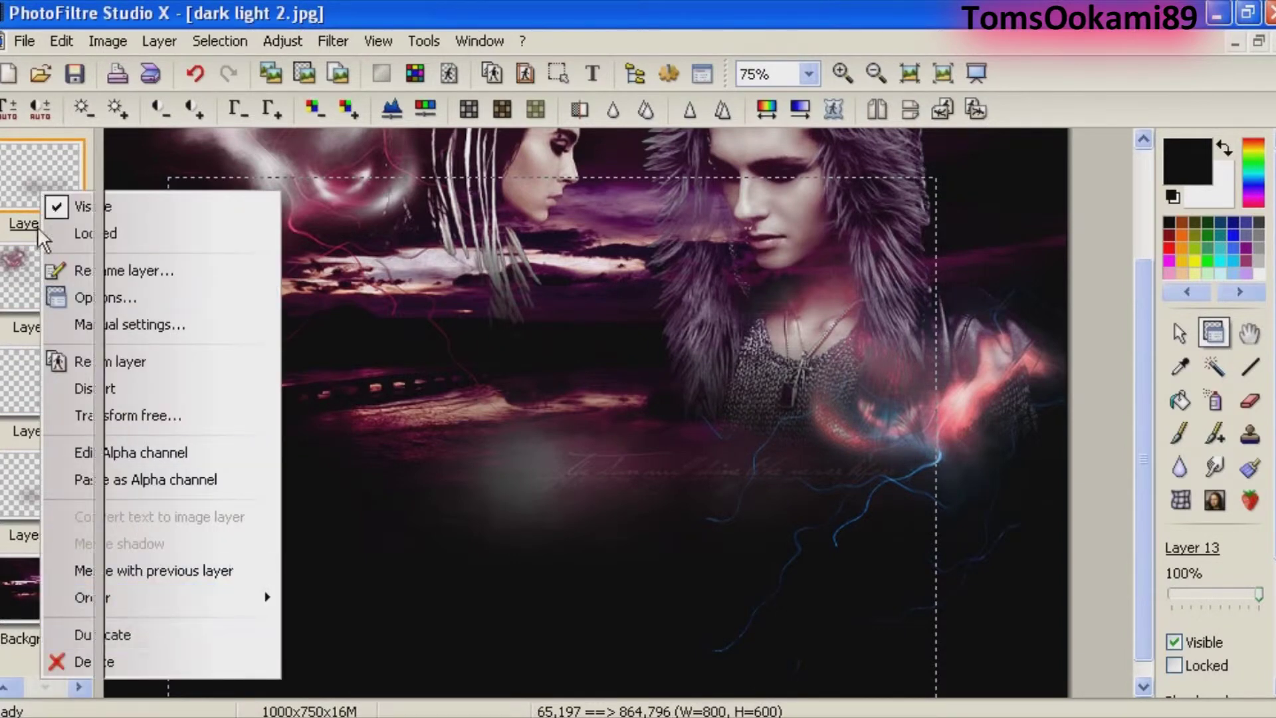
{"action": "right_click", "coordinate": [38, 186]}
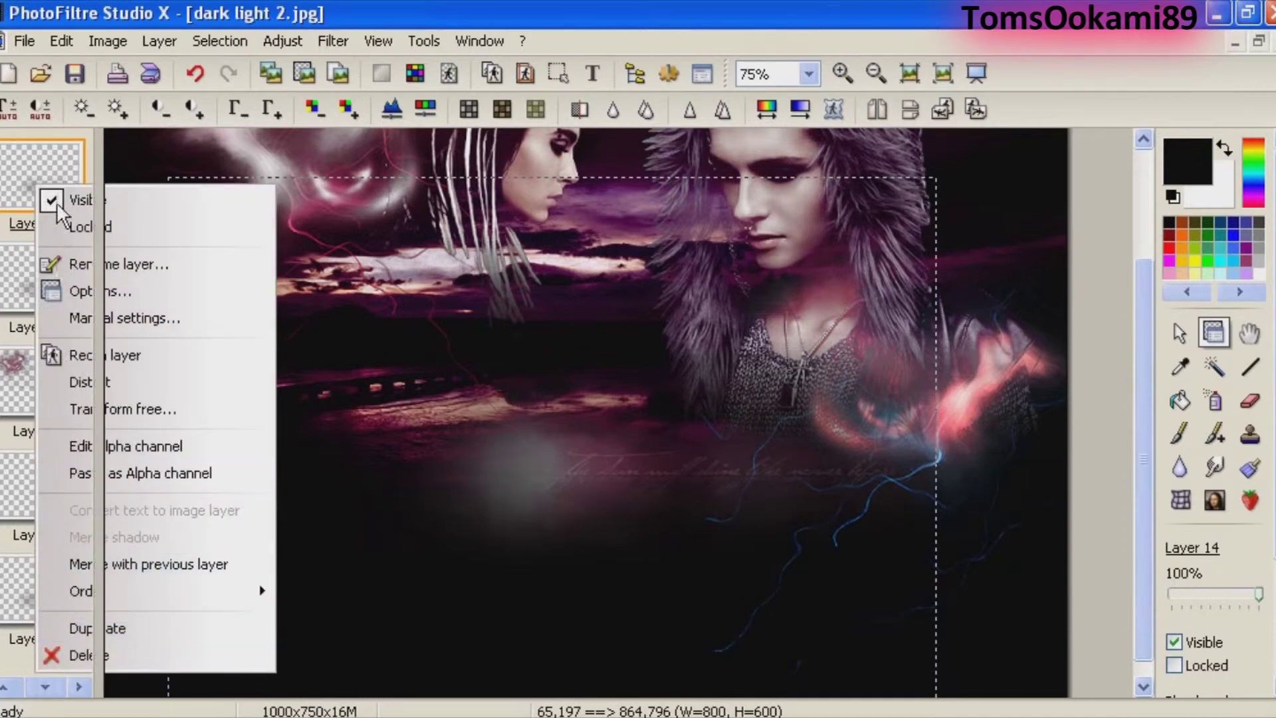
{"action": "right_click", "coordinate": [46, 174]}
{"action": "left_click", "coordinate": [91, 614]}
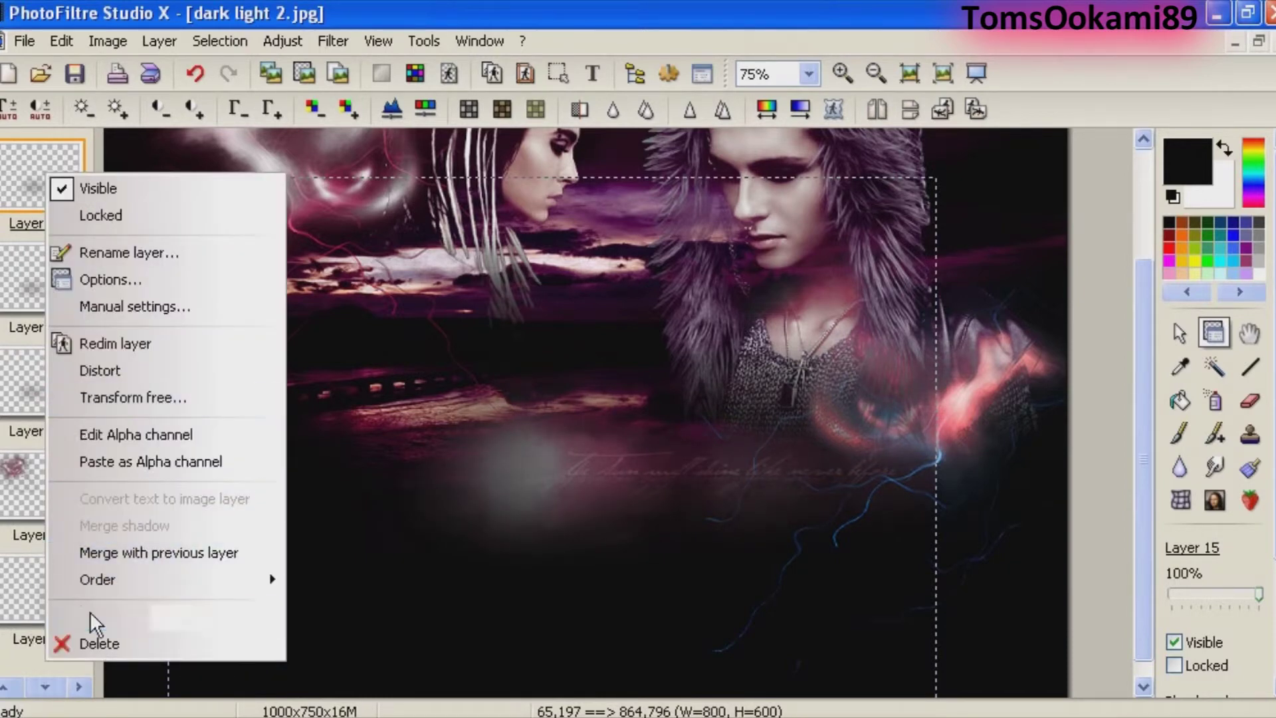
{"action": "left_click", "coordinate": [91, 614]}
{"action": "right_click", "coordinate": [58, 160]}
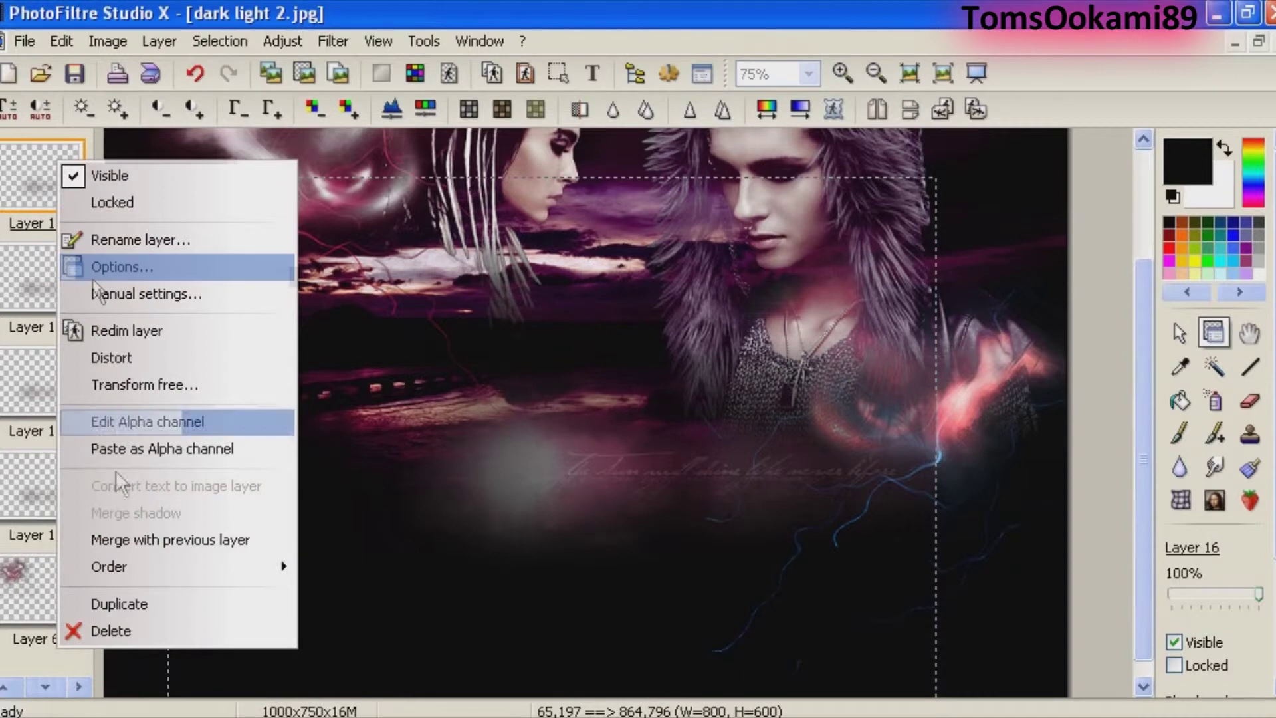
{"action": "left_click", "coordinate": [113, 604]}
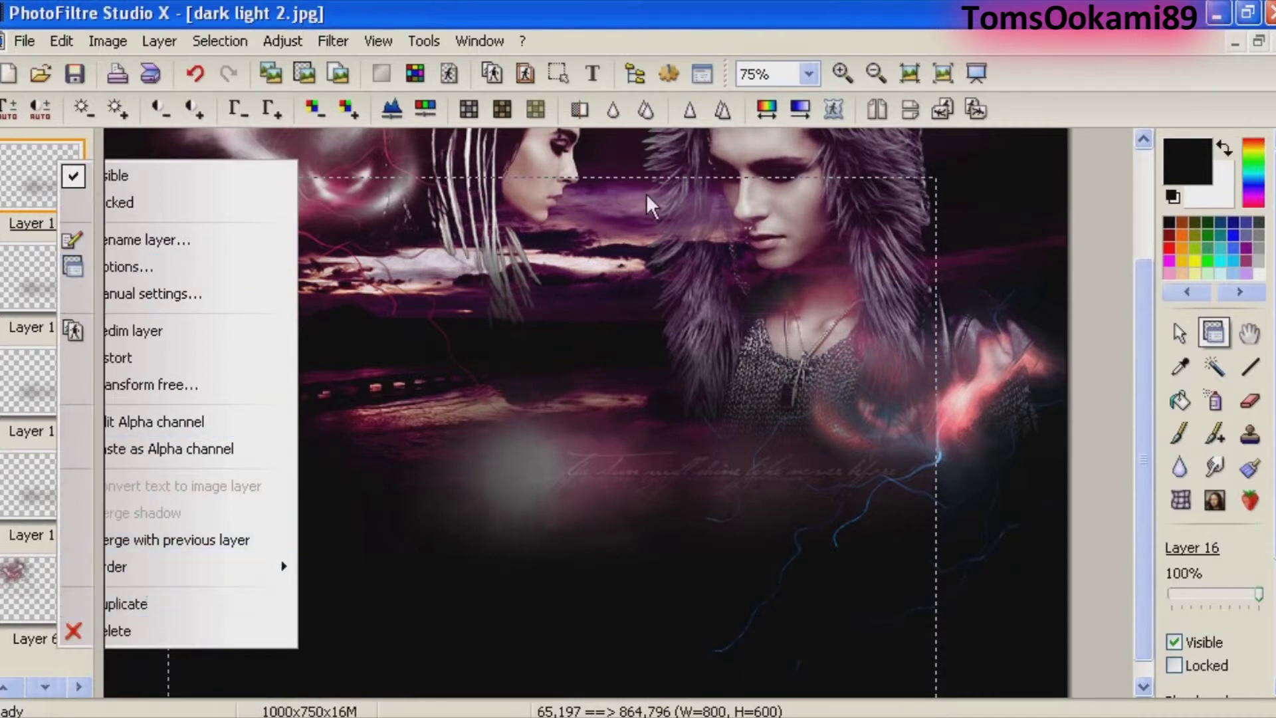
Apply a Hue variation of 339° with Method 2 / Hue to the topmost texture copy.
{"action": "left_click", "coordinate": [766, 110]}
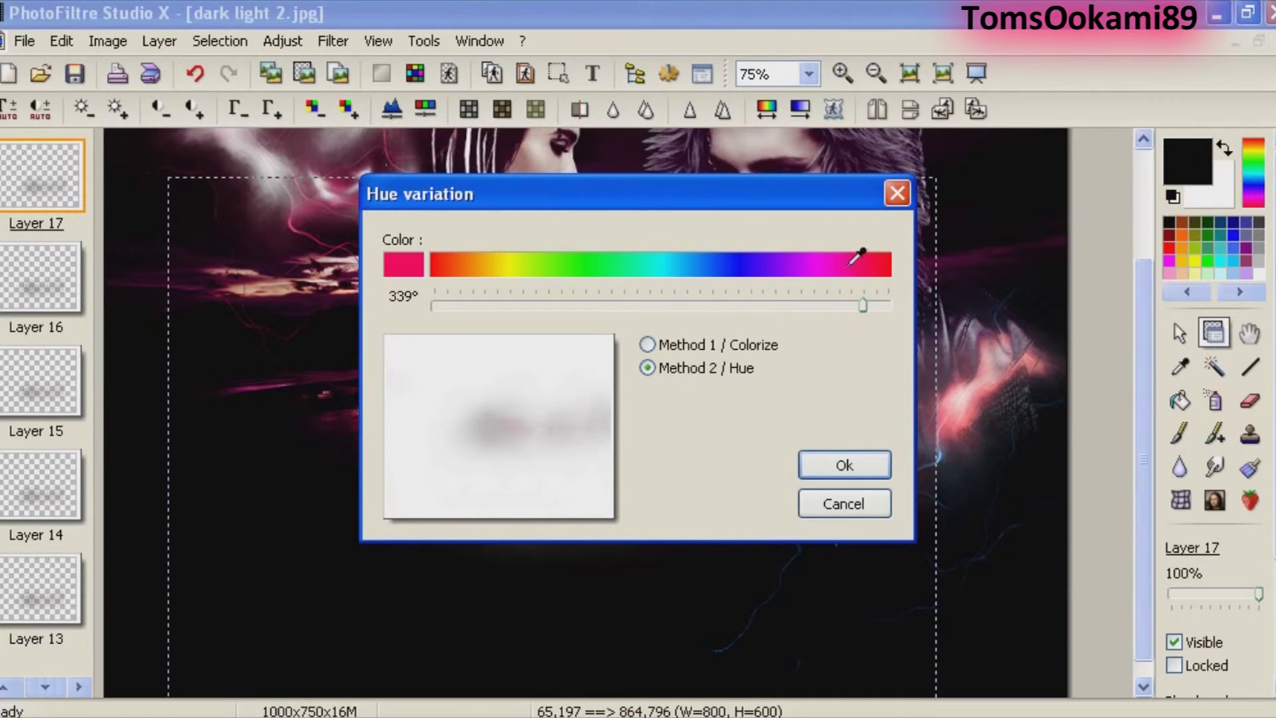
{"action": "left_click", "coordinate": [848, 465]}
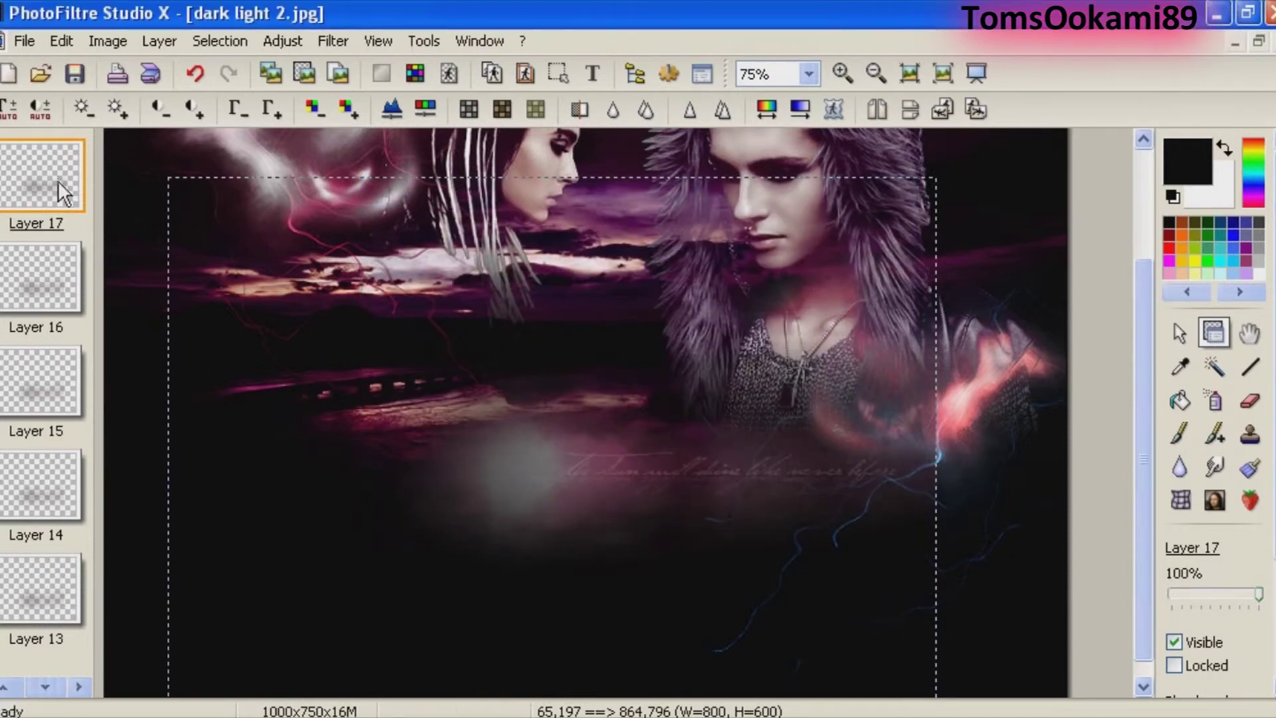
Merge the texture copies Layer 17 through Layer 14 down one after another into Layer 13.
{"action": "key", "text": "ctrl+e"}
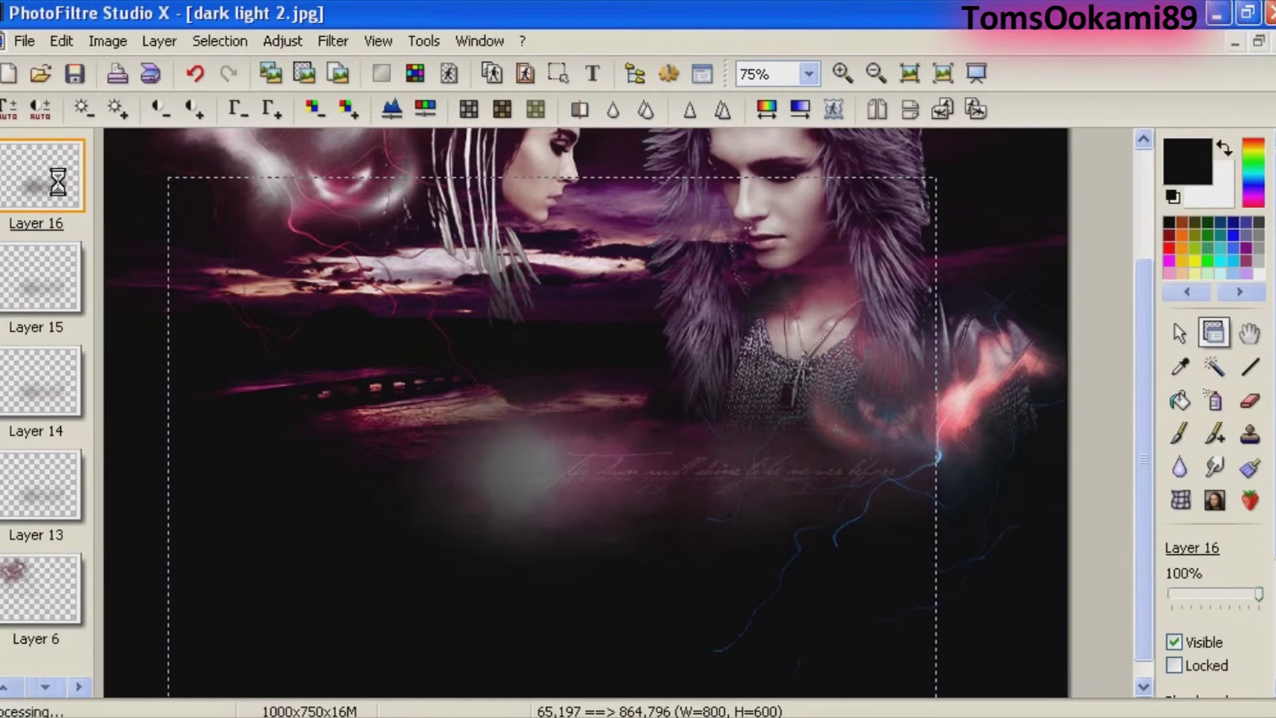
{"action": "key", "text": "Delete"}
{"action": "key", "text": "Delete"}
{"action": "key", "text": "Delete"}
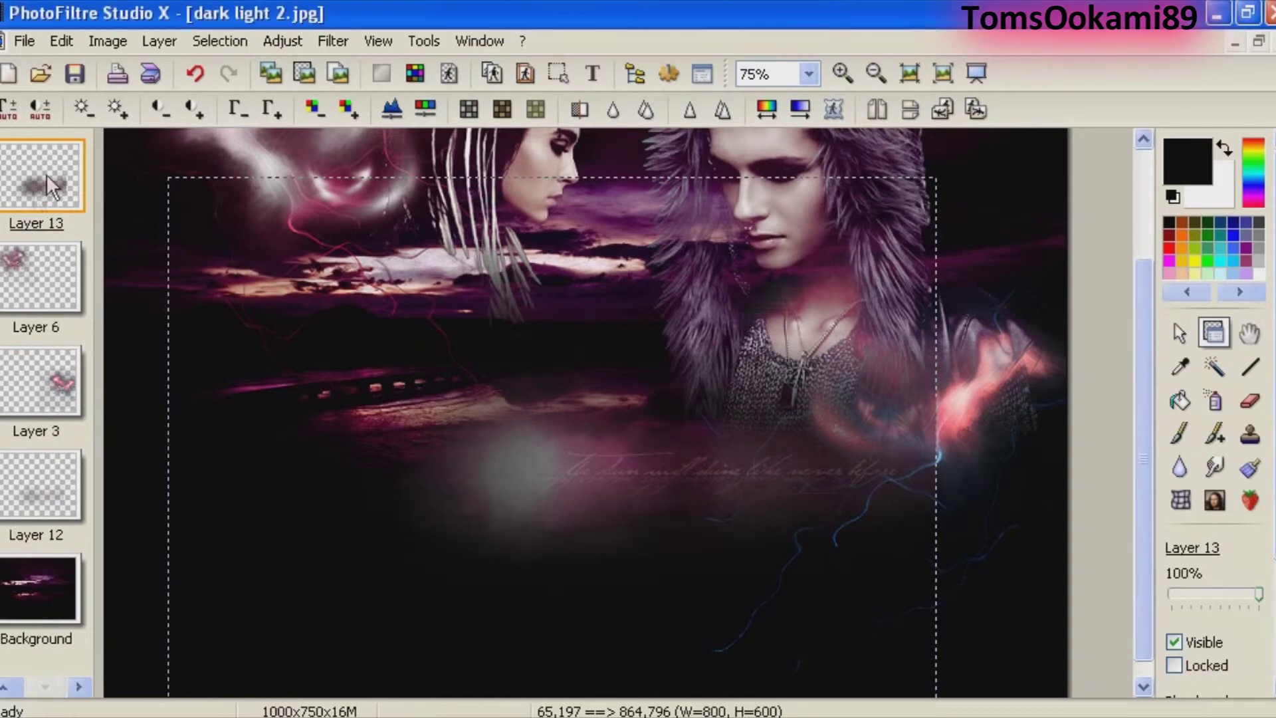
Select a rectangle about 176 × 516 px over the texture's right end and fade it with a rightward transparent gradient at level 20.
{"action": "left_click", "coordinate": [1179, 331]}
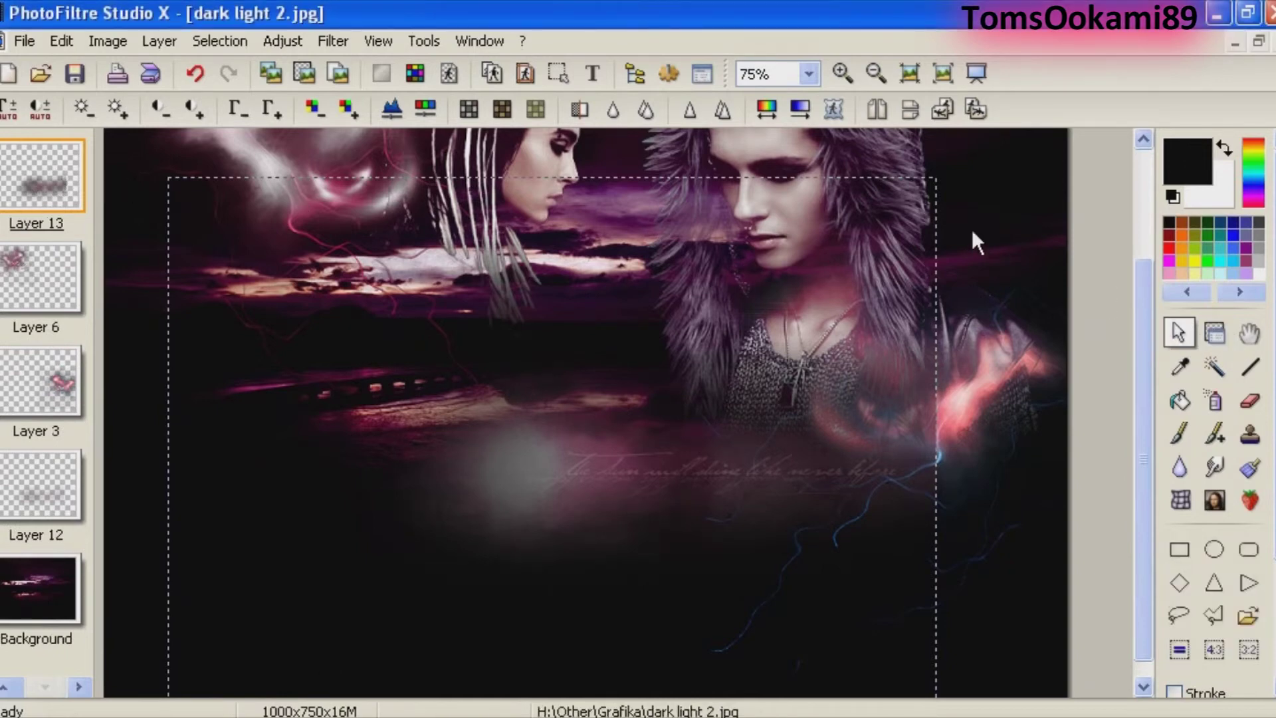
{"action": "left_click_drag", "start_coordinate": [962, 168], "coordinate": [794, 664]}
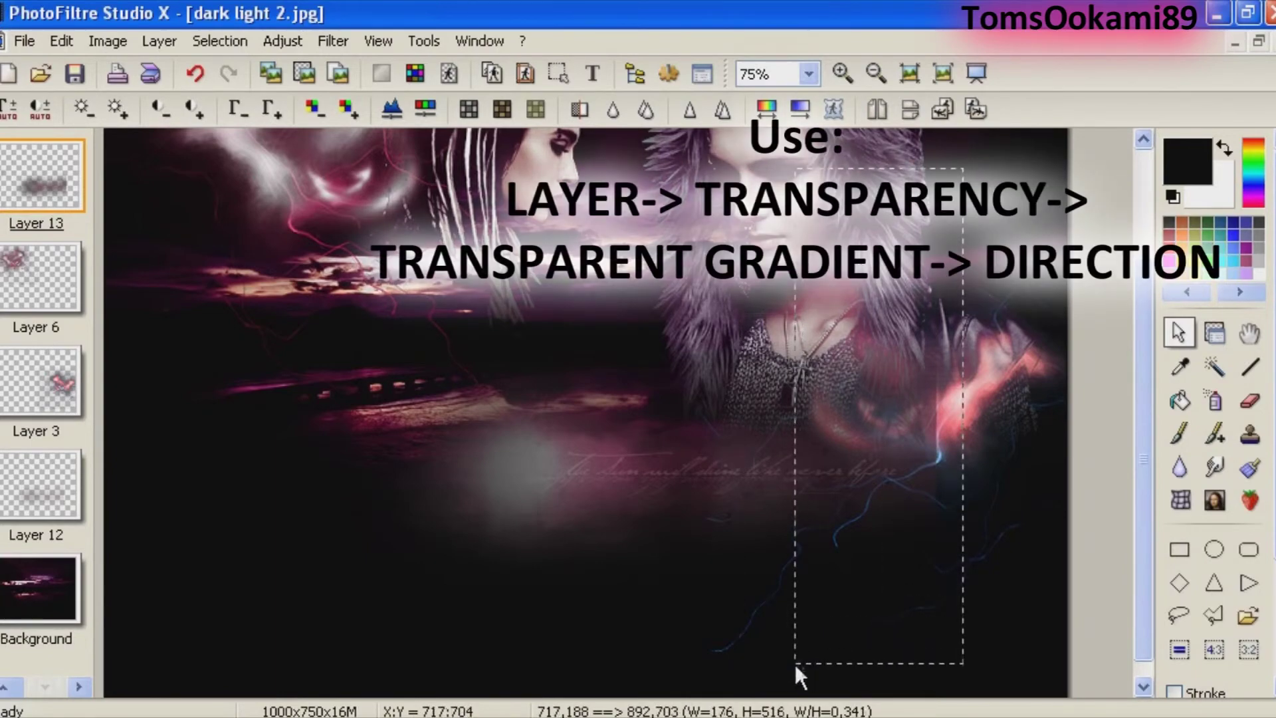
{"action": "left_click", "coordinate": [153, 40]}
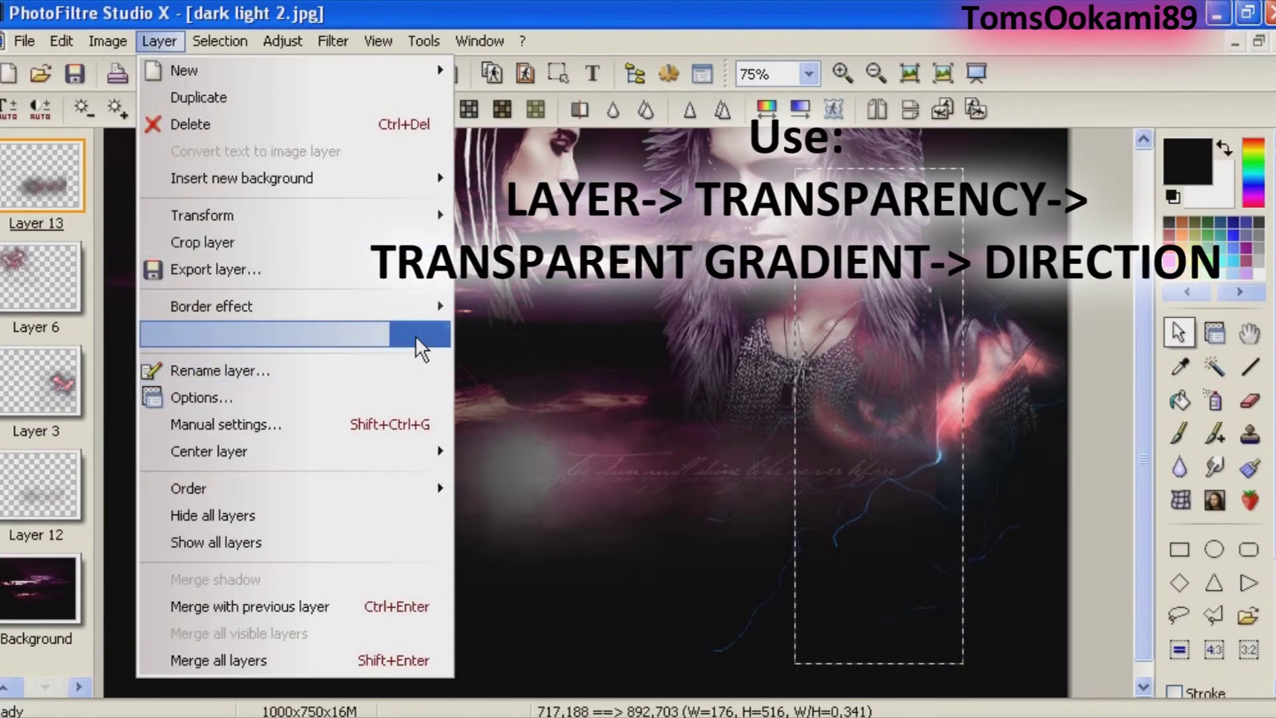
{"action": "mouse_move", "coordinate": [424, 326]}
{"action": "mouse_move", "coordinate": [671, 333]}
{"action": "left_click", "coordinate": [749, 332]}
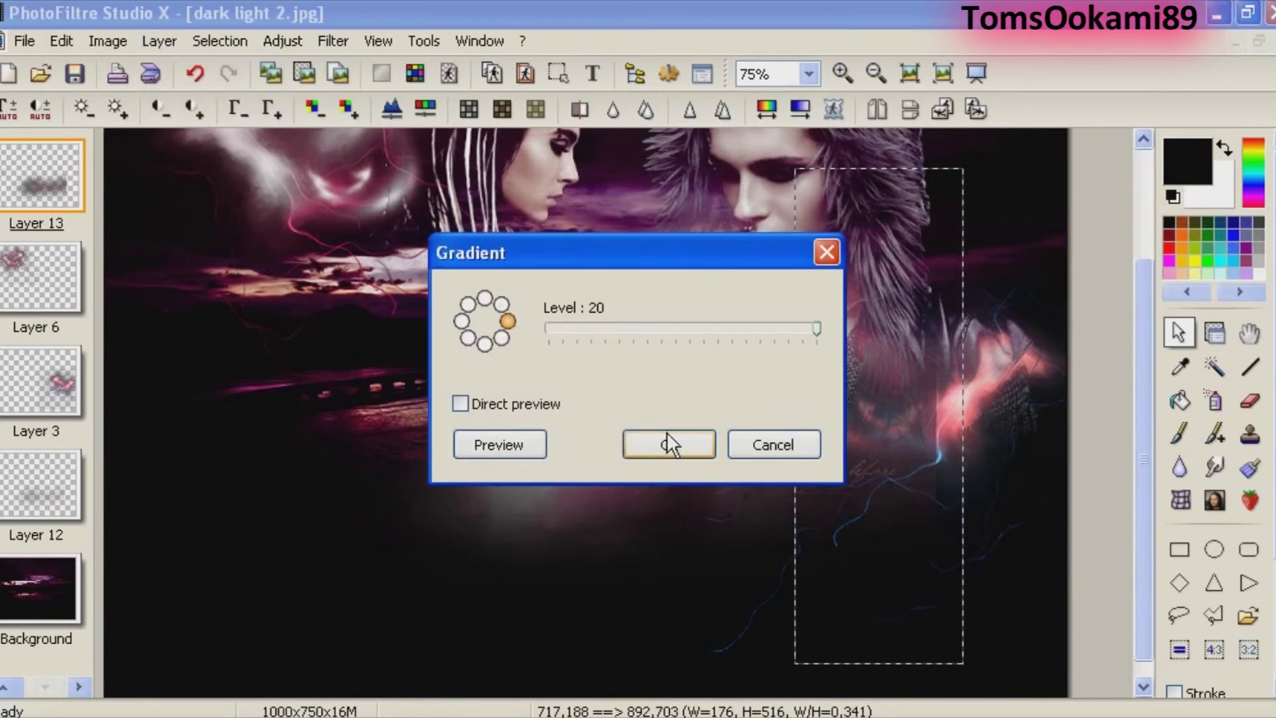
{"action": "left_click", "coordinate": [667, 444]}
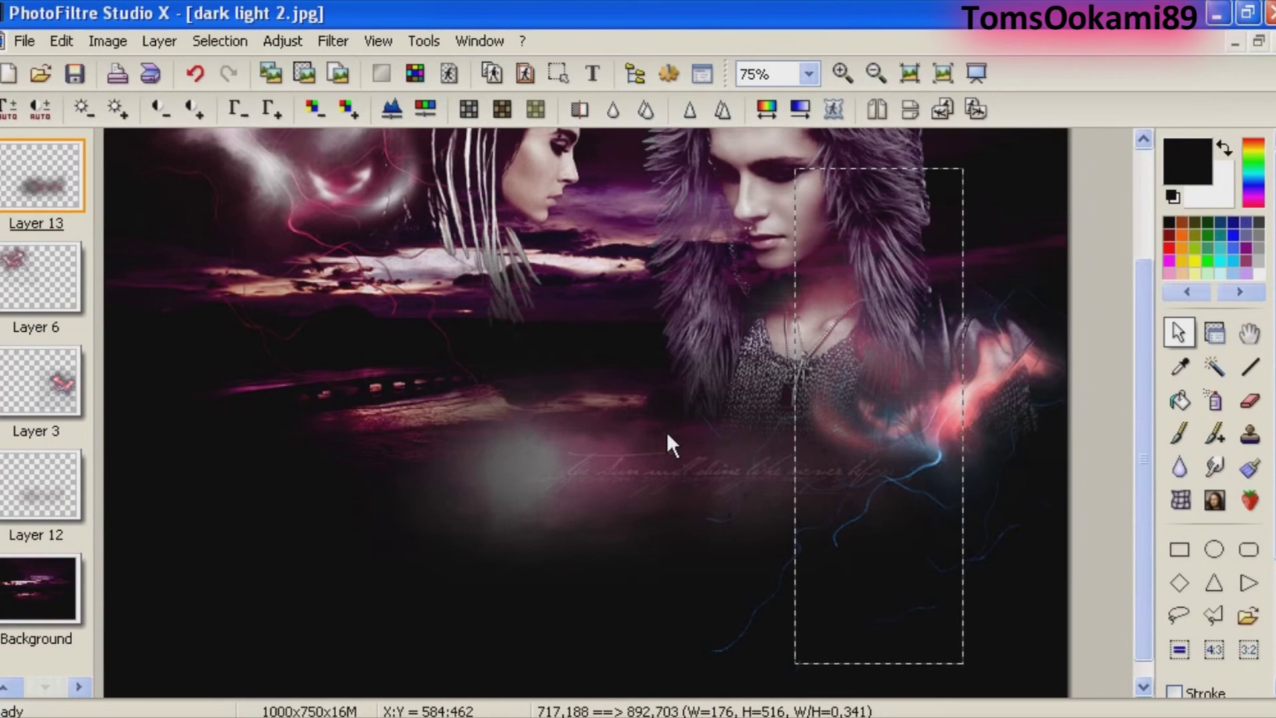